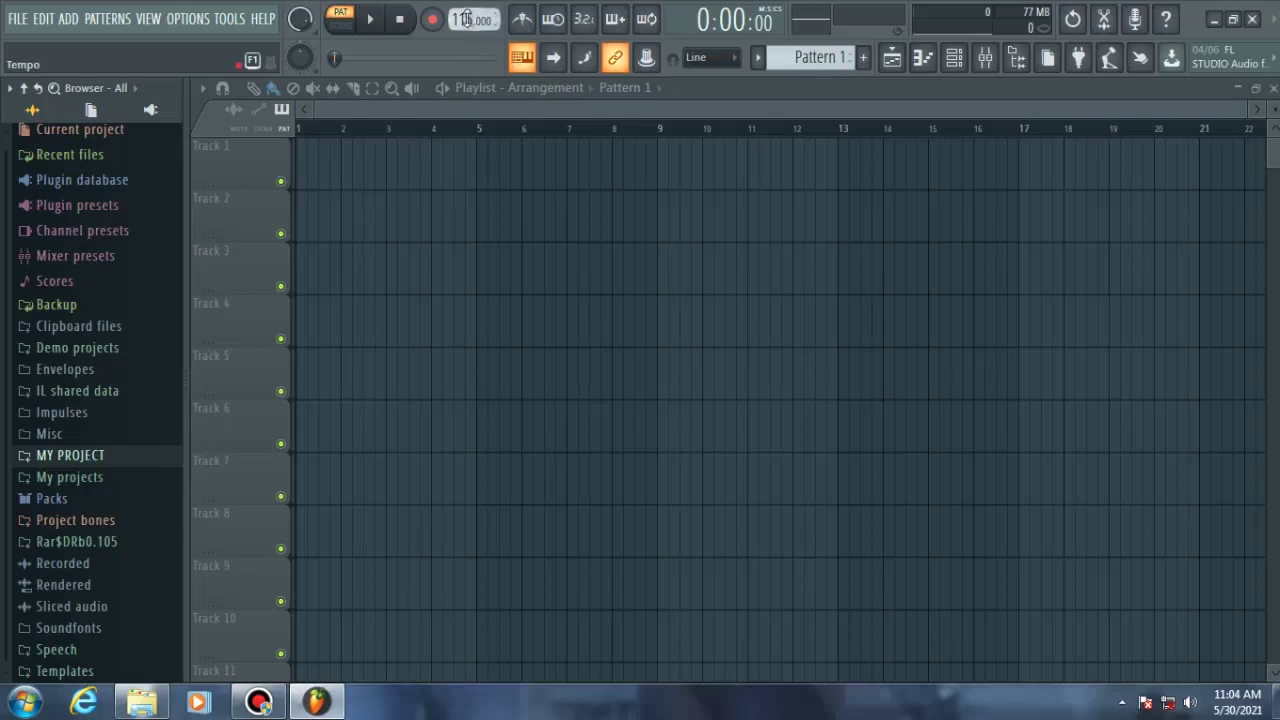
- Set the tempo of the untitled project to 115 BPM
{"action": "left_click_drag", "start_coordinate": [466, 20], "coordinate": [466, 30]}
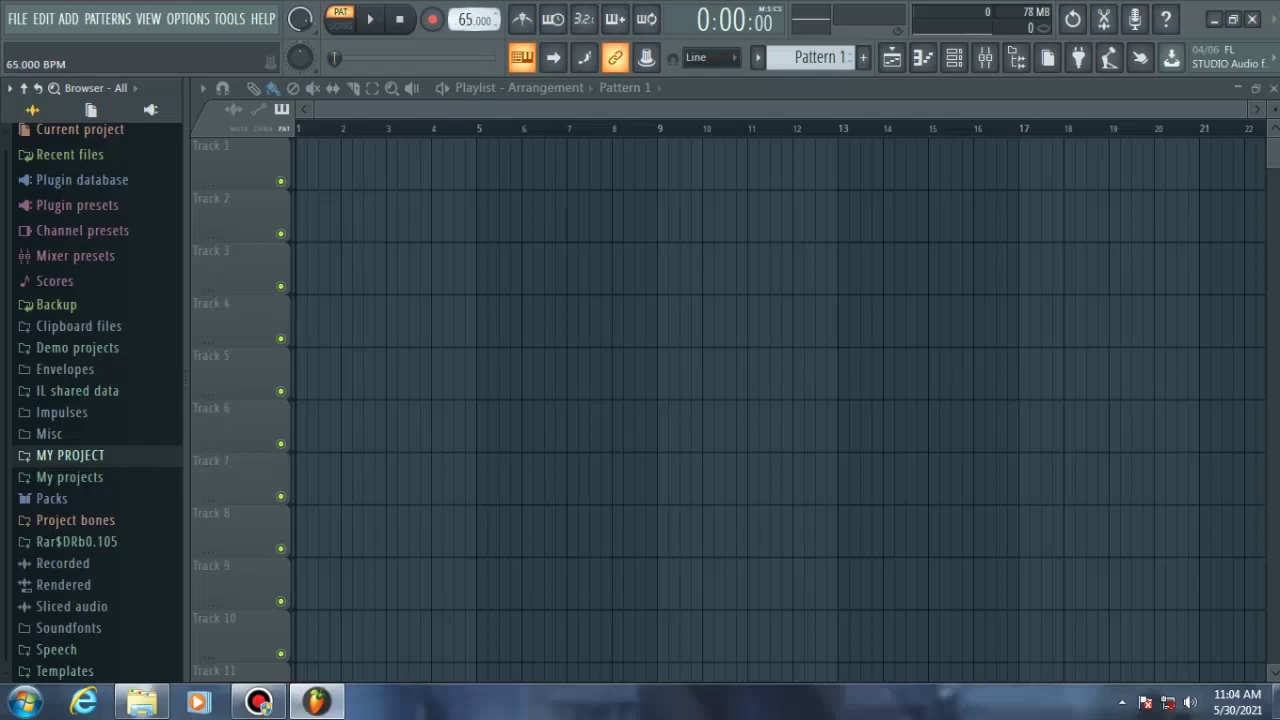
{"action": "left_click_drag", "start_coordinate": [466, 20], "coordinate": [467, 21]}
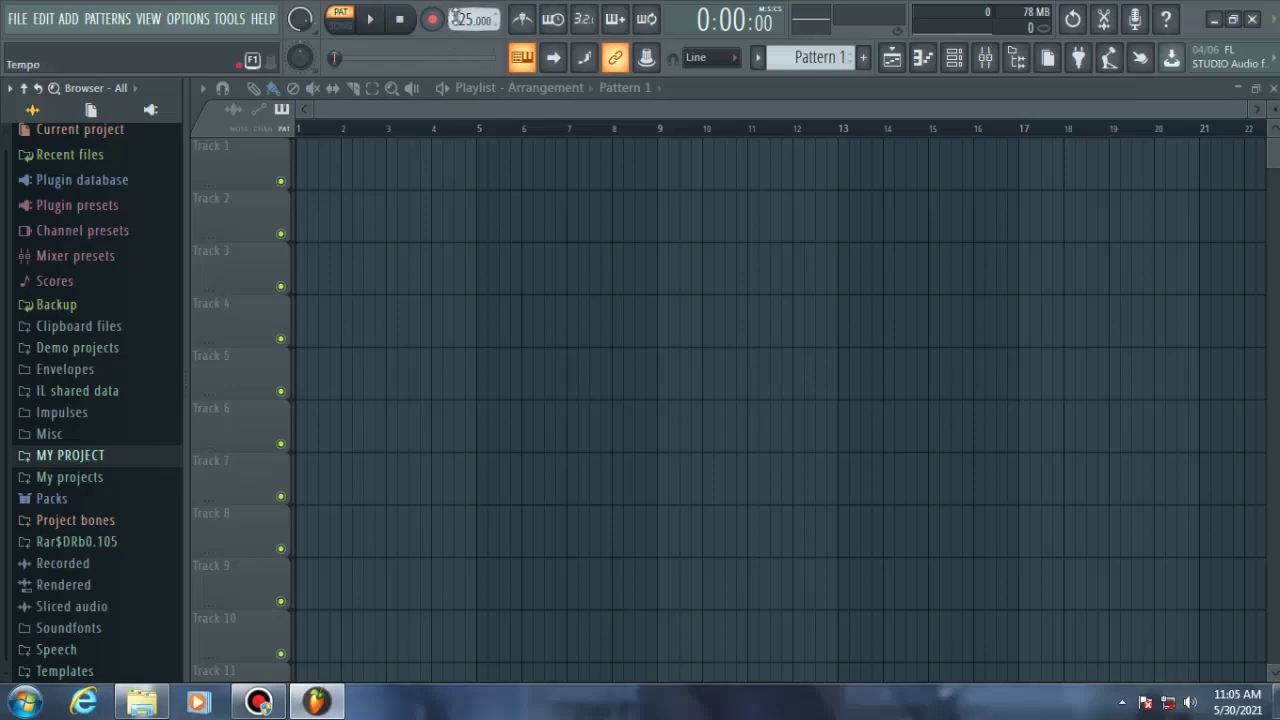
{"action": "scroll", "coordinate": [470, 19], "scroll_direction": "down", "scroll_amount": 2}
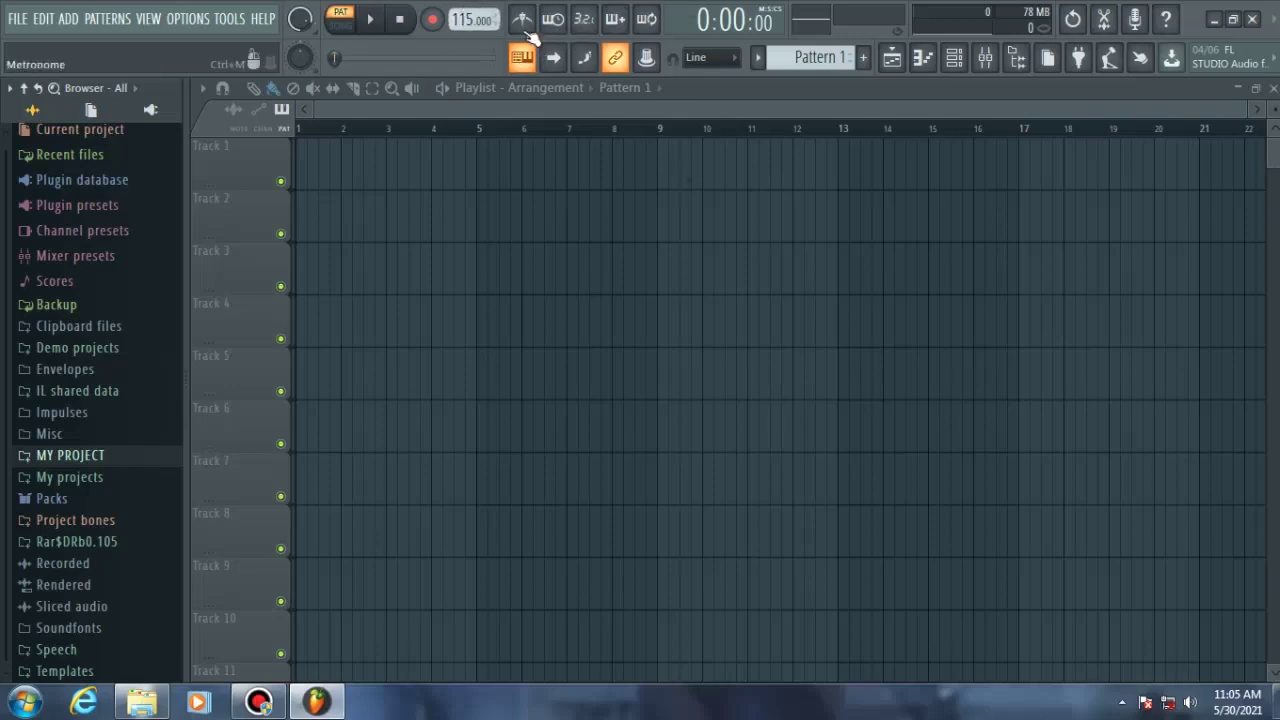
- Open the BEAT TUTOR project from the MY PROJECT folder without saving changes to untitled.flp
{"action": "left_click", "coordinate": [70, 455]}
{"action": "scroll", "coordinate": [126, 577], "scroll_direction": "down", "scroll_amount": 5}
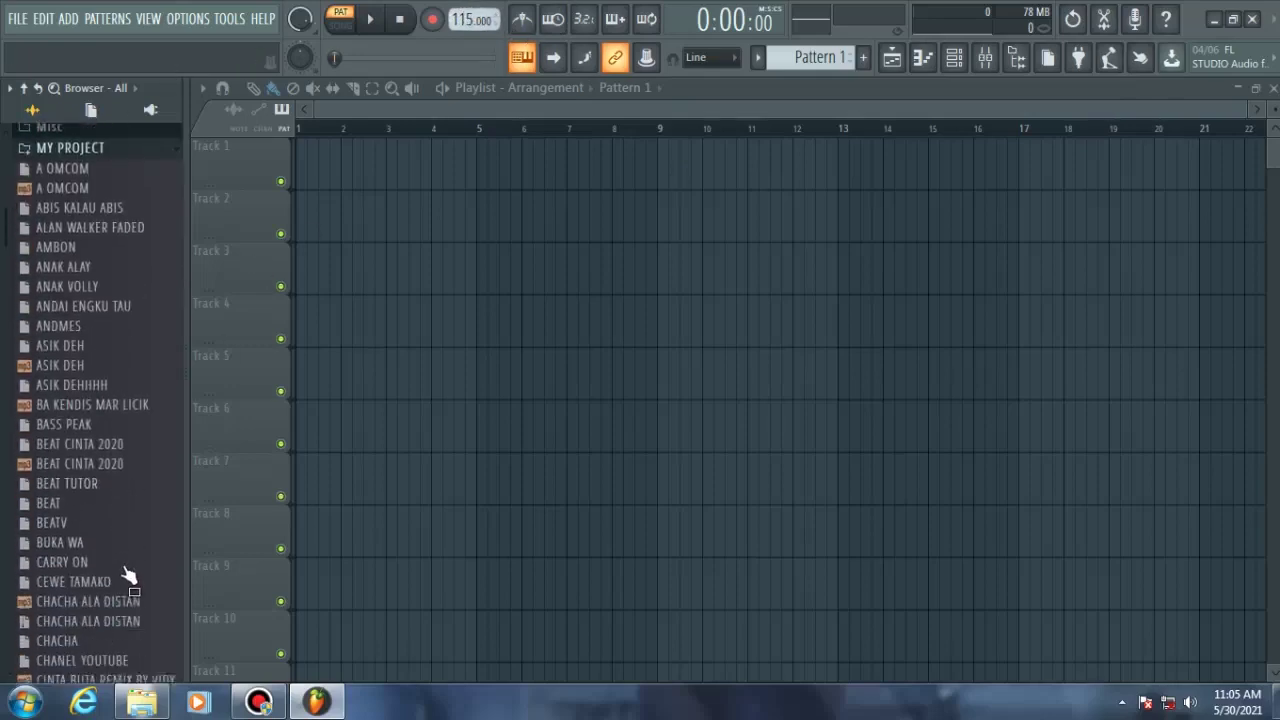
{"action": "scroll", "coordinate": [126, 577], "scroll_direction": "down", "scroll_amount": 1}
{"action": "right_click", "coordinate": [90, 437]}
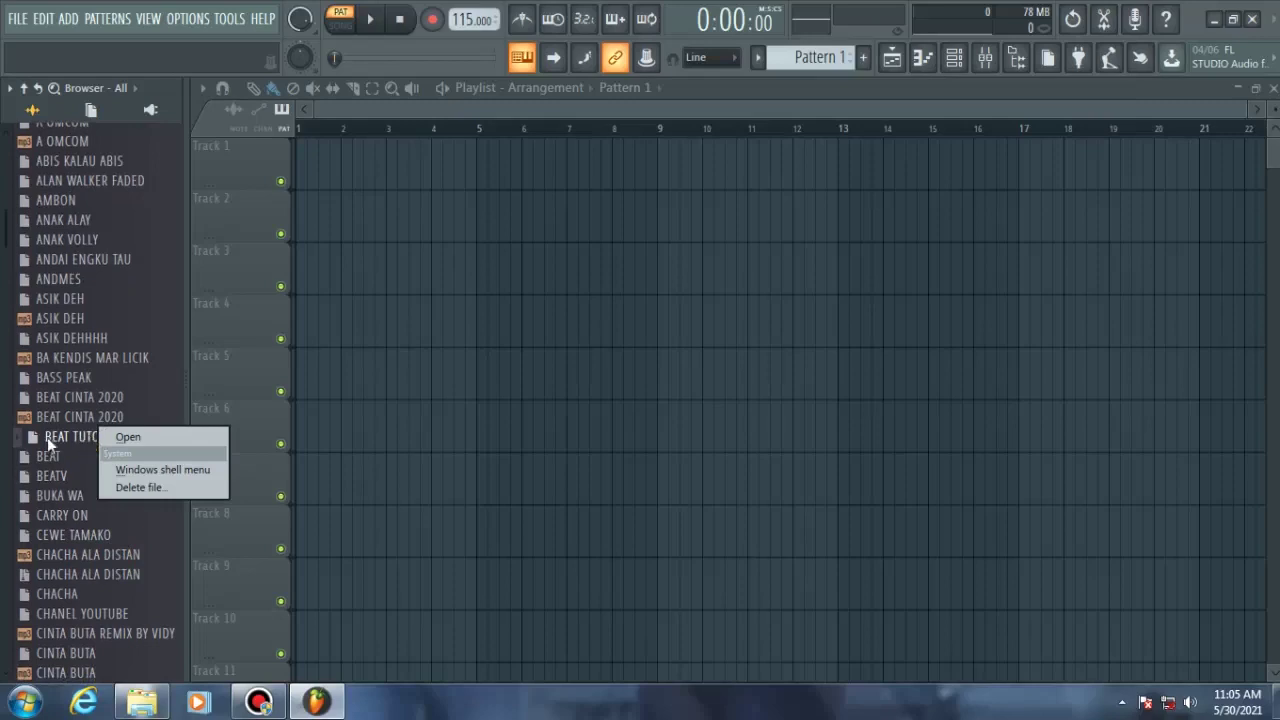
{"action": "left_click", "coordinate": [150, 436]}
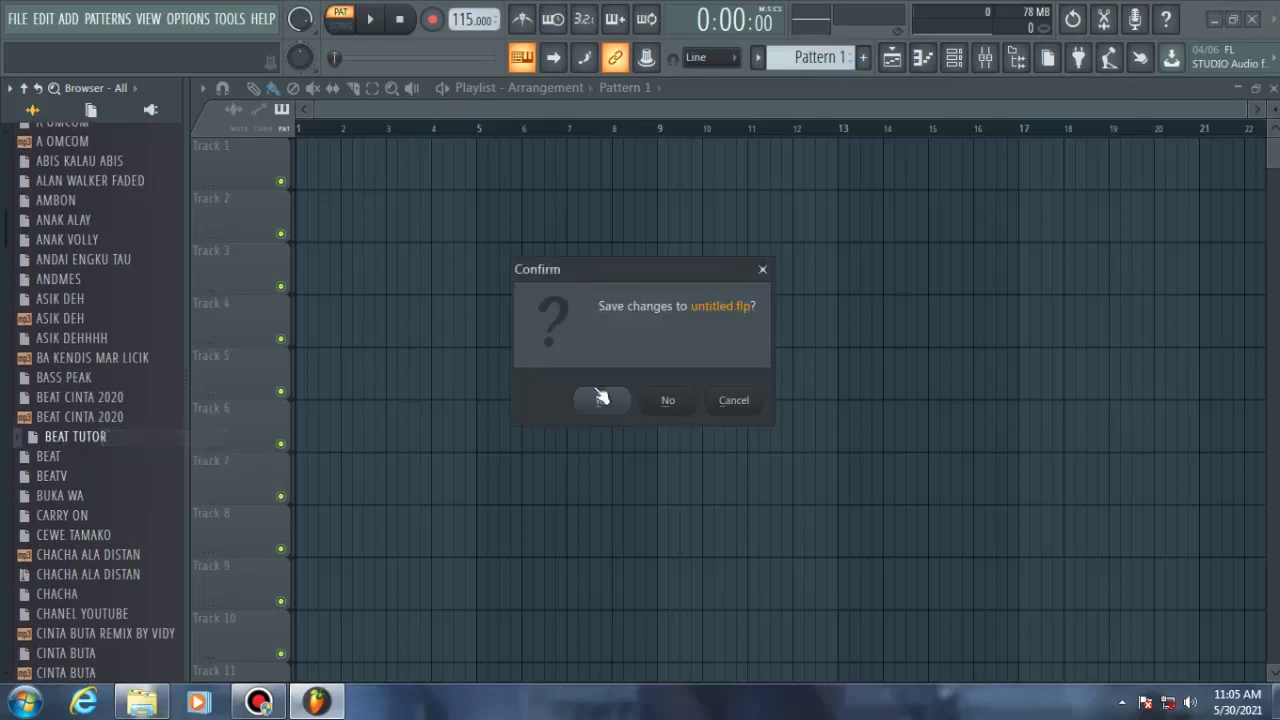
{"action": "left_click", "coordinate": [668, 401]}
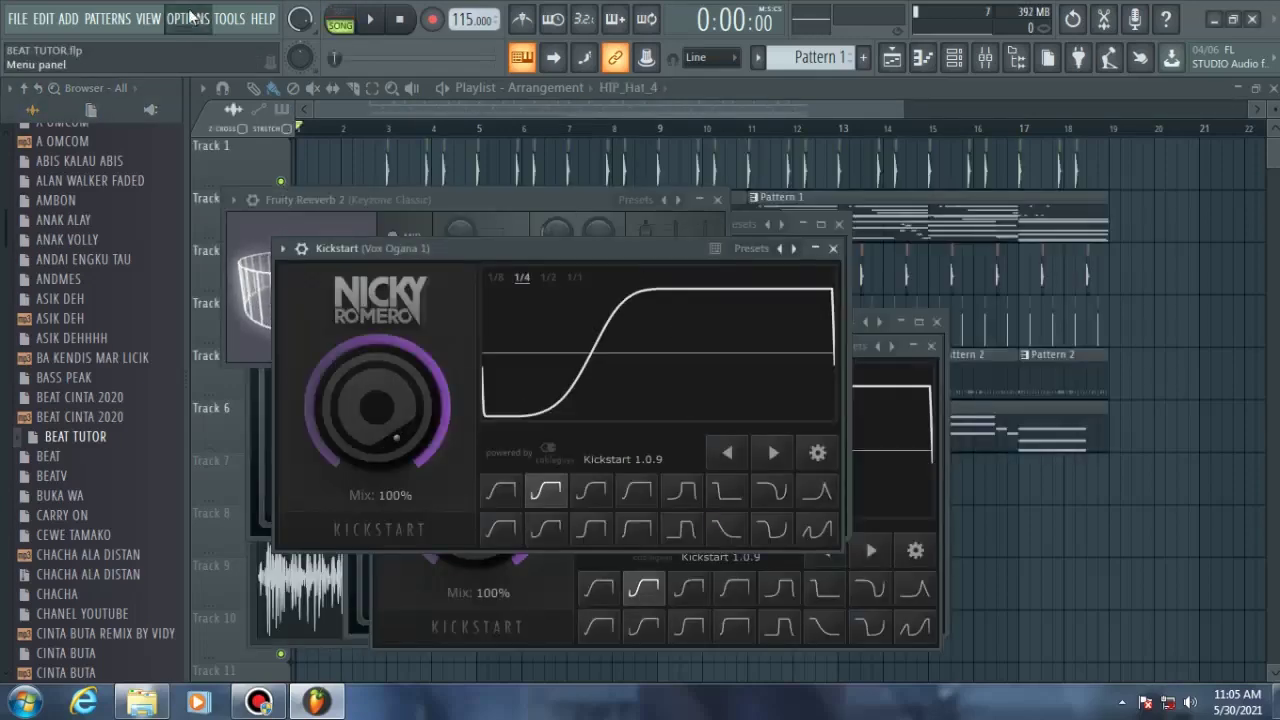
- Look at the audio device and mixer settings, then close the settings window
{"action": "left_click", "coordinate": [229, 18]}
{"action": "mouse_move", "coordinate": [190, 18]}
{"action": "left_click", "coordinate": [208, 70]}
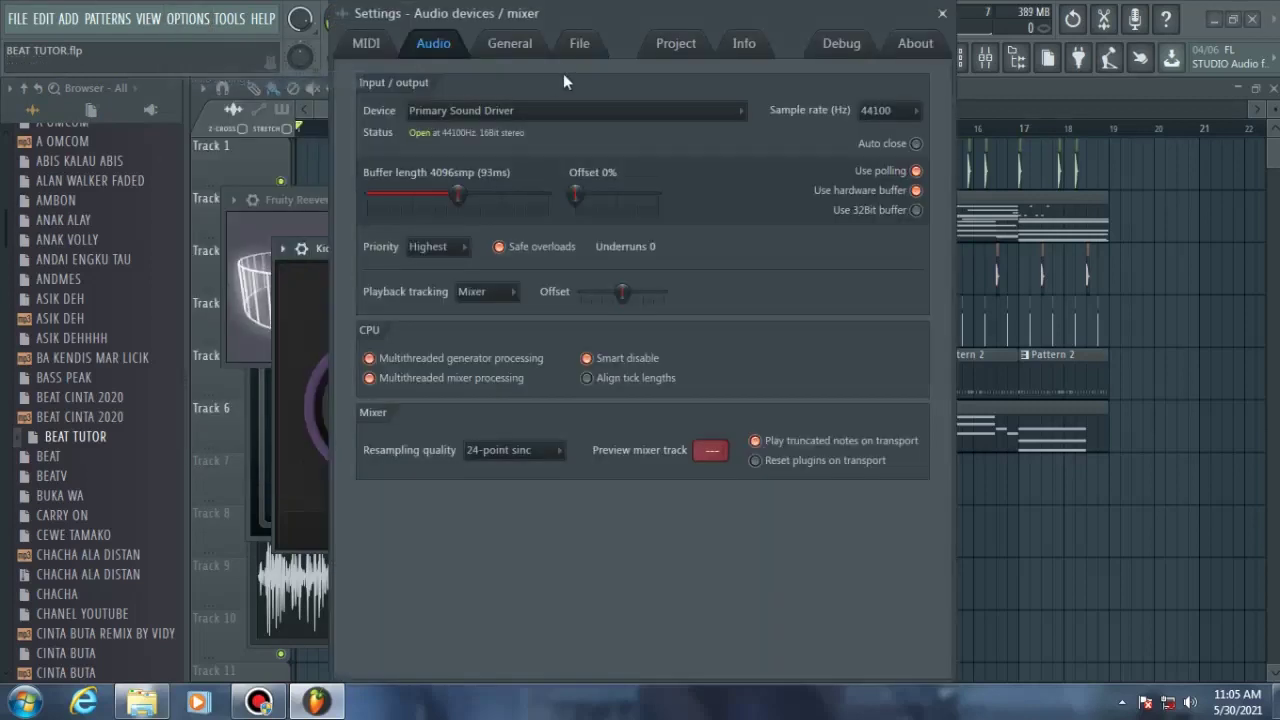
{"action": "left_click", "coordinate": [941, 13]}
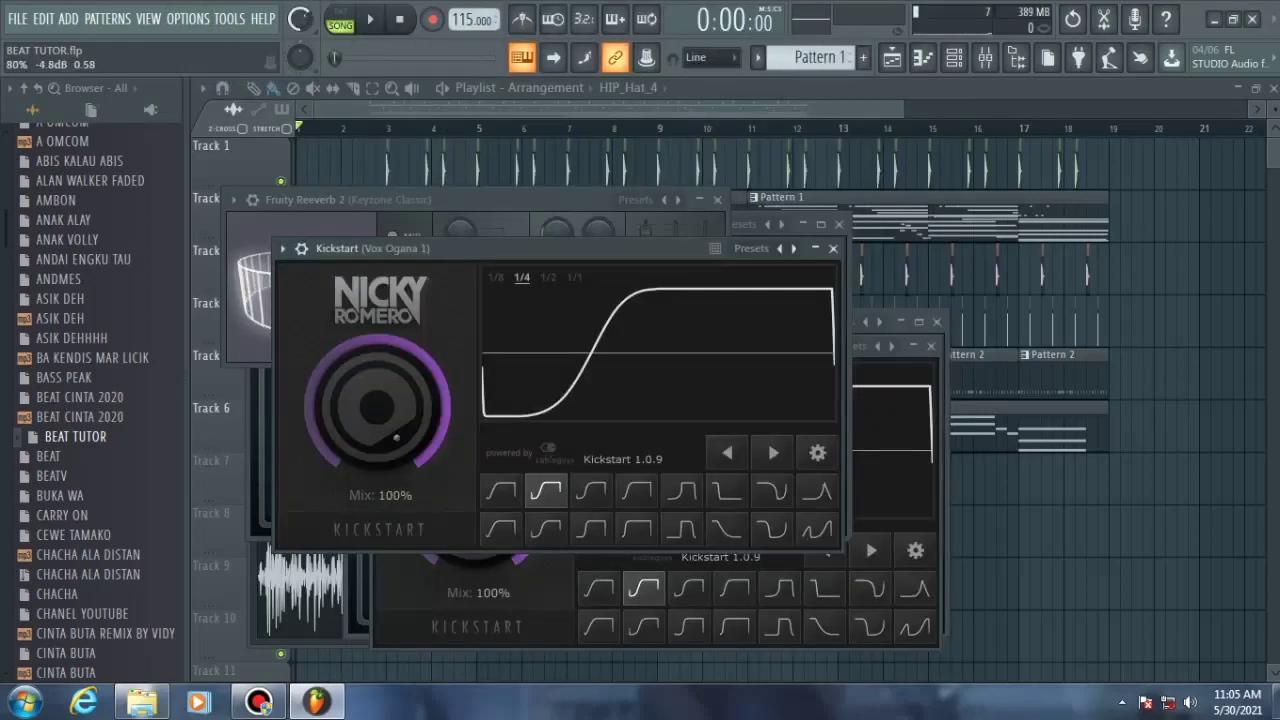
- Play the full arrangement in the playlist from bar 3 and stop it near the end of the clips
{"action": "left_click", "coordinate": [890, 57]}
{"action": "key", "text": "space"}
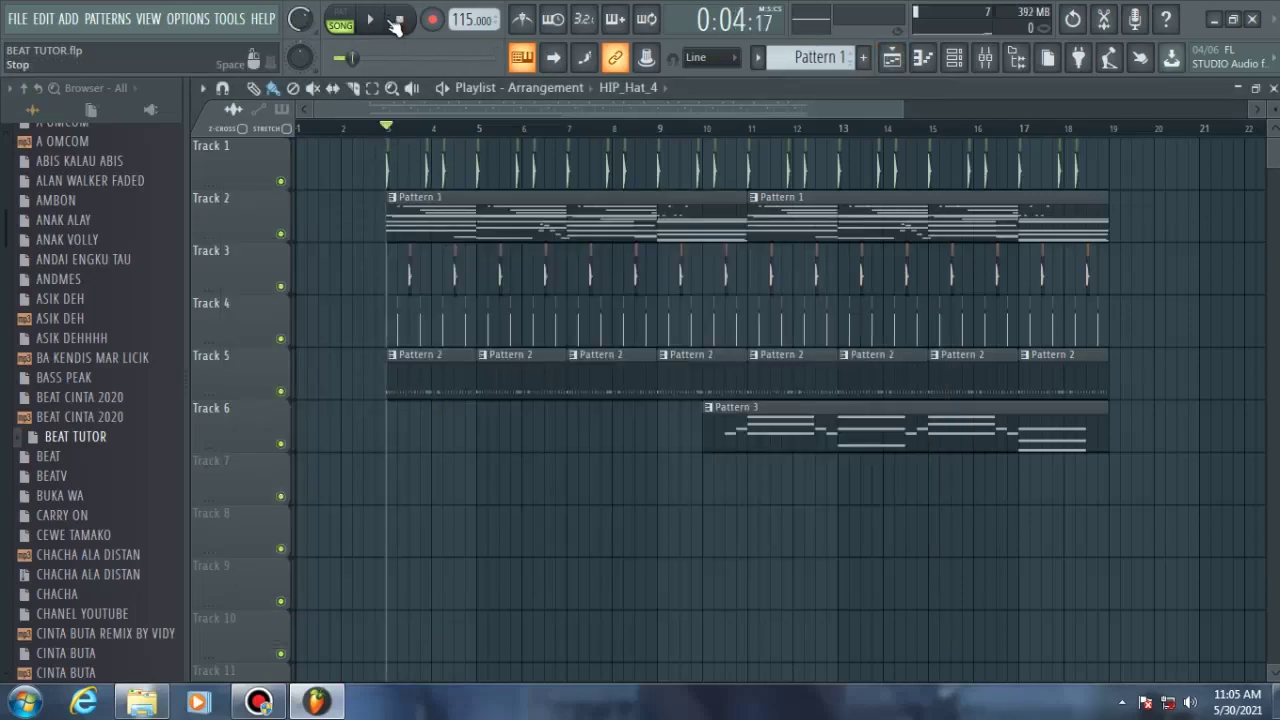
{"action": "key", "text": "space"}
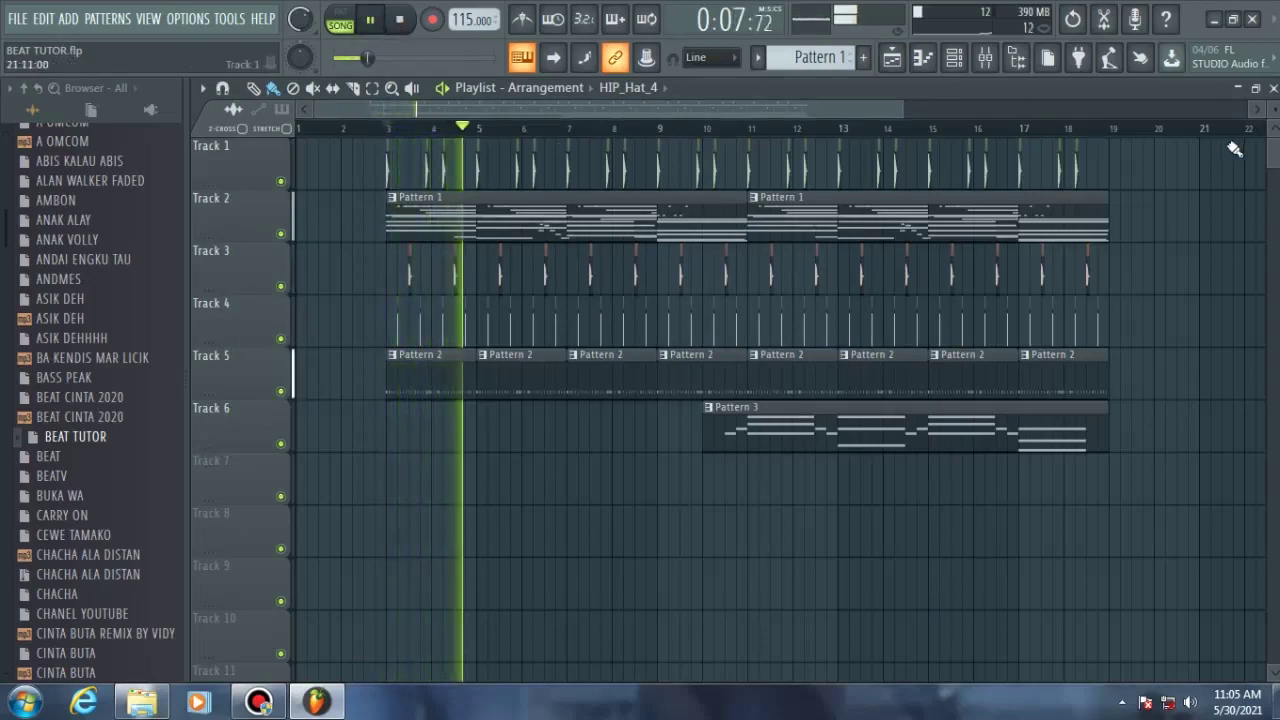
{"action": "left_click_drag", "start_coordinate": [914, 108], "coordinate": [1037, 135]}
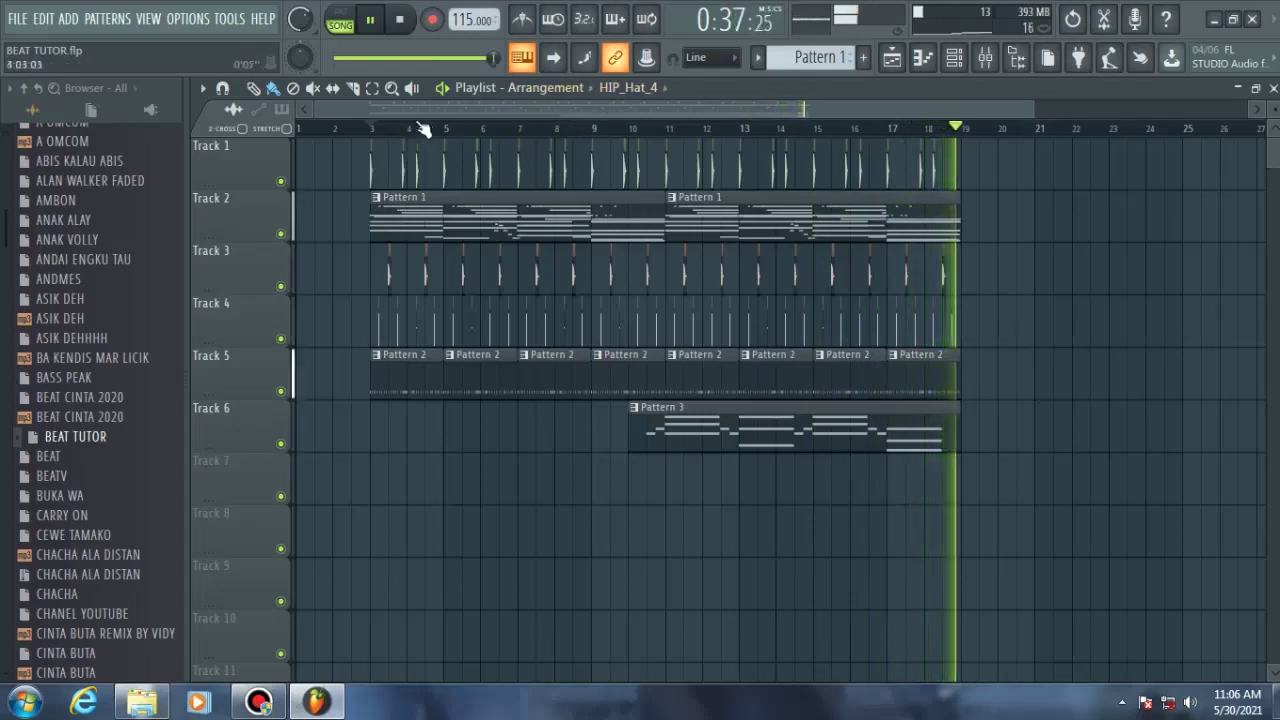
{"action": "key", "text": "space"}
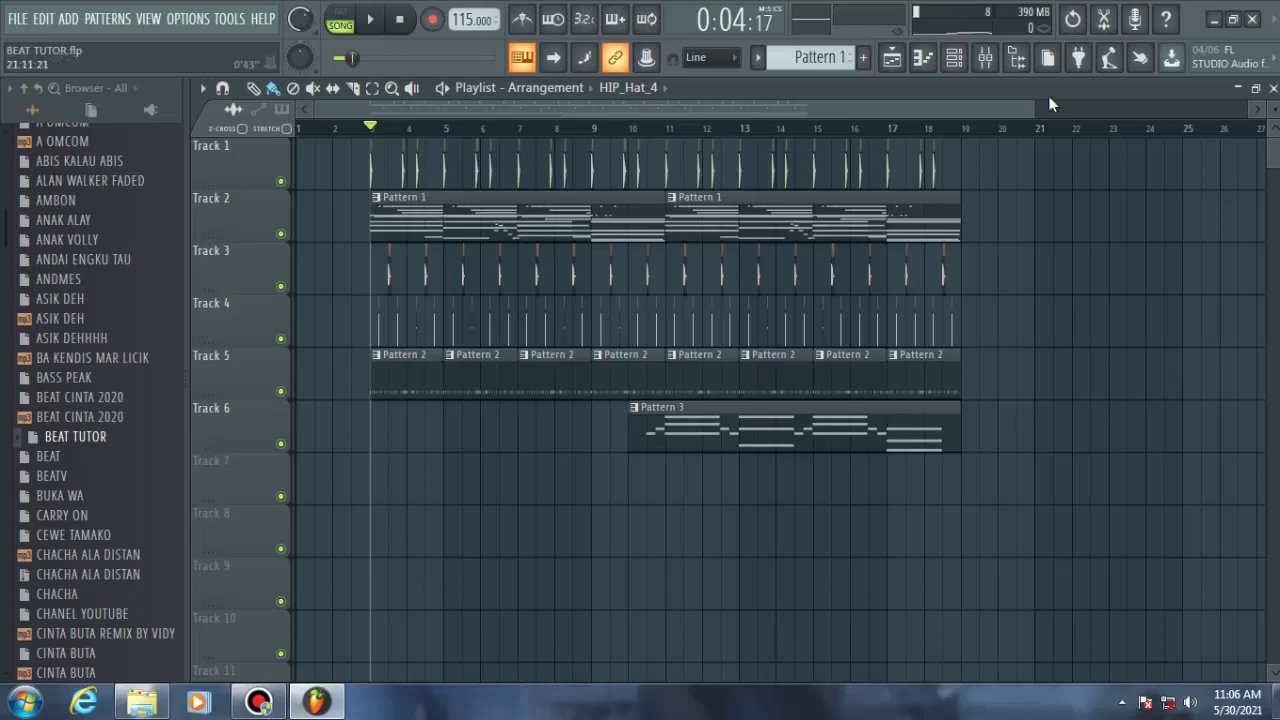
- Examine the Keyzone Classic instrument from the channel rack, including its program and sound controls, and close it
{"action": "left_click", "coordinate": [954, 57]}
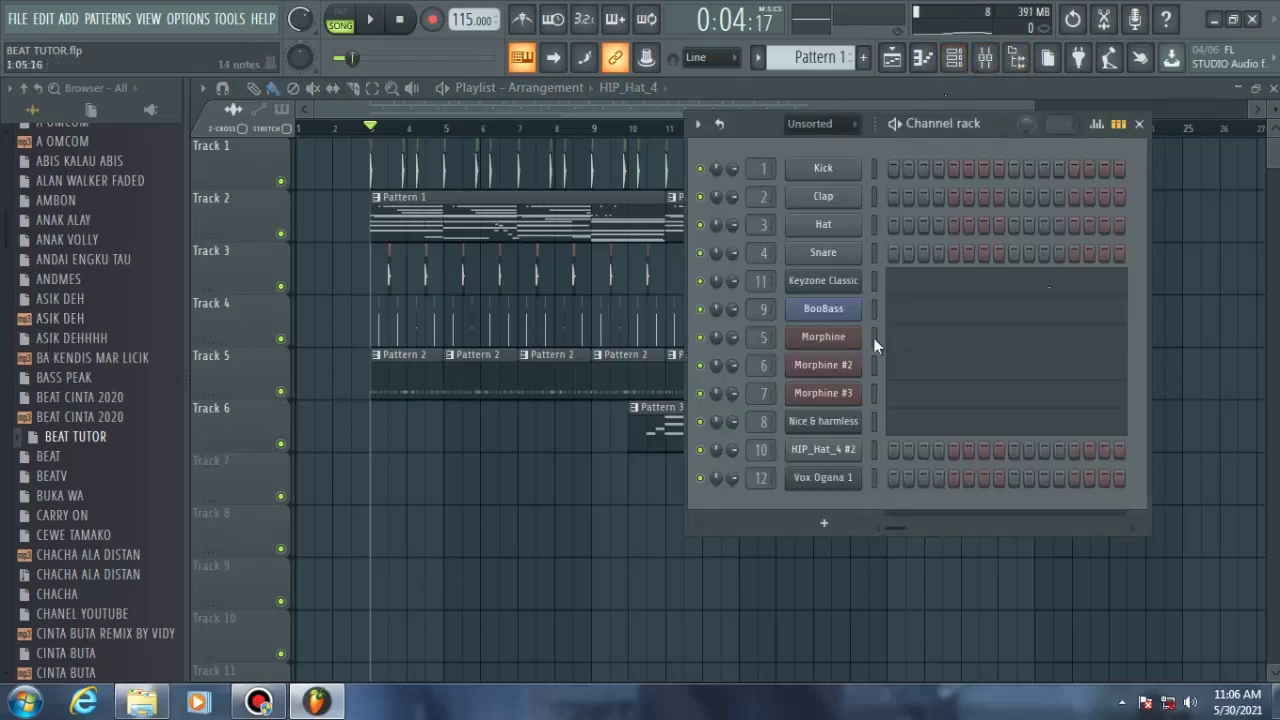
{"action": "left_click", "coordinate": [845, 283]}
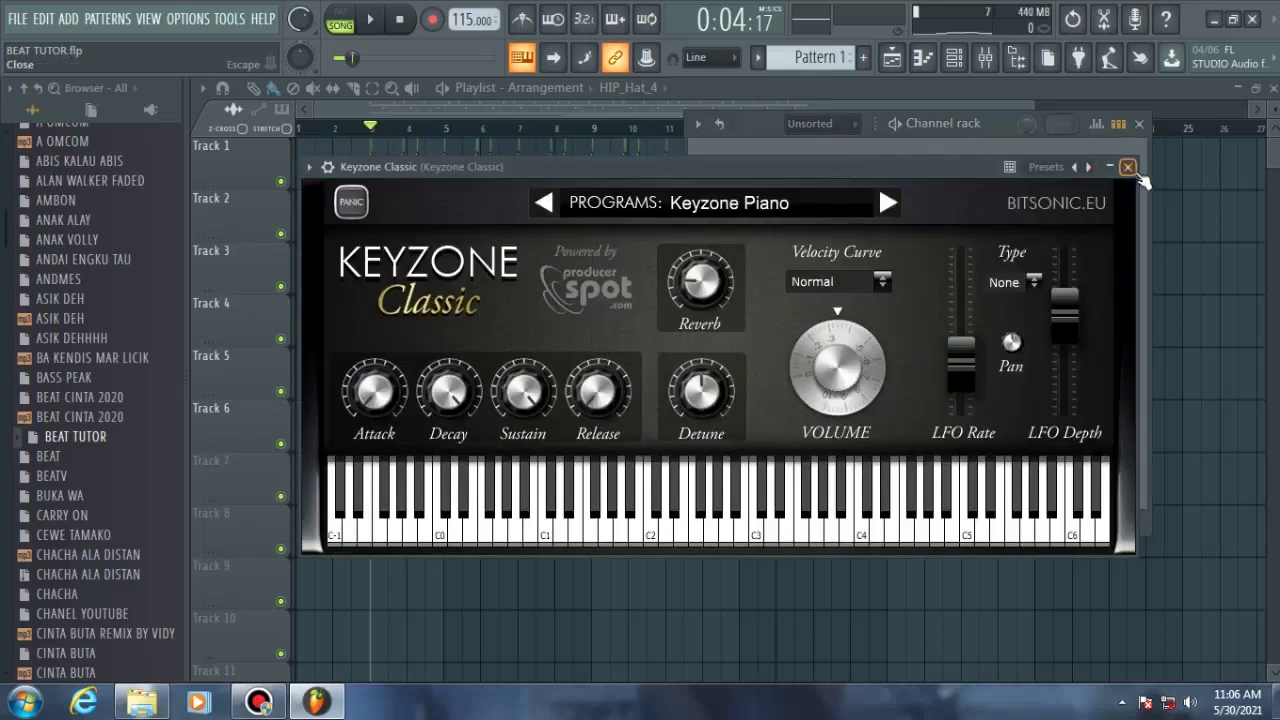
{"action": "left_click", "coordinate": [1130, 169]}
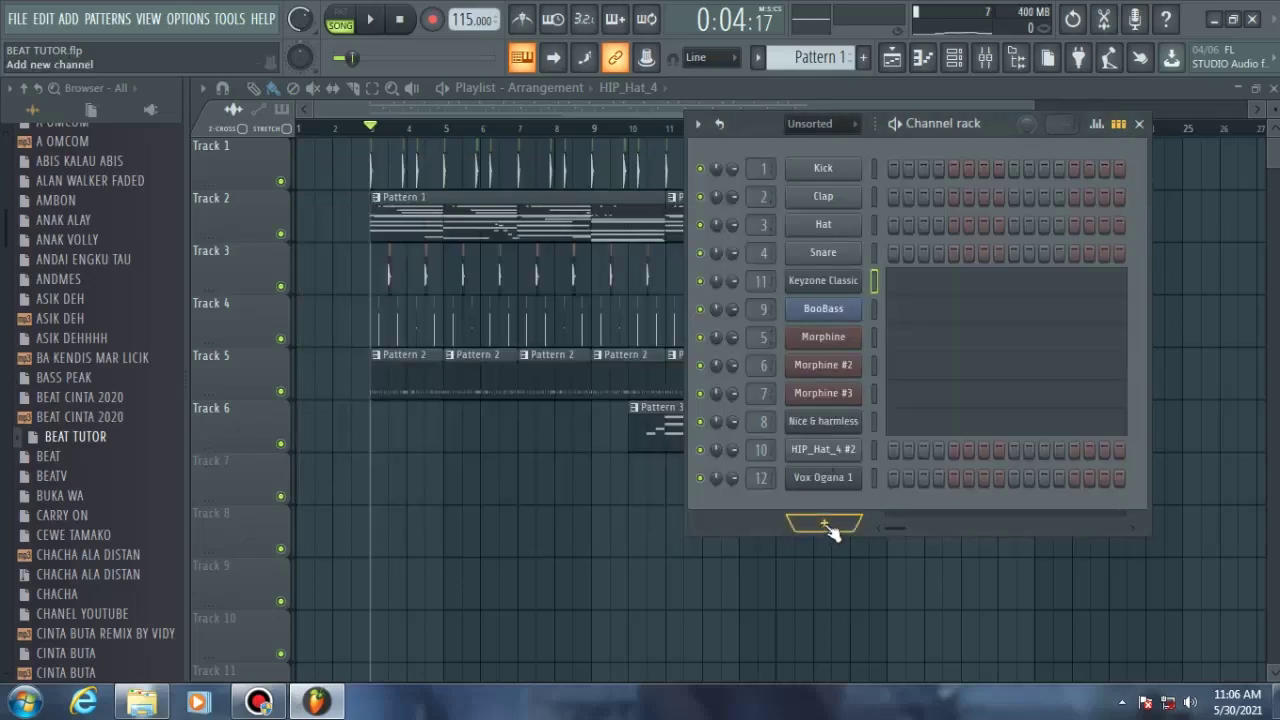
{"action": "left_click", "coordinate": [832, 283]}
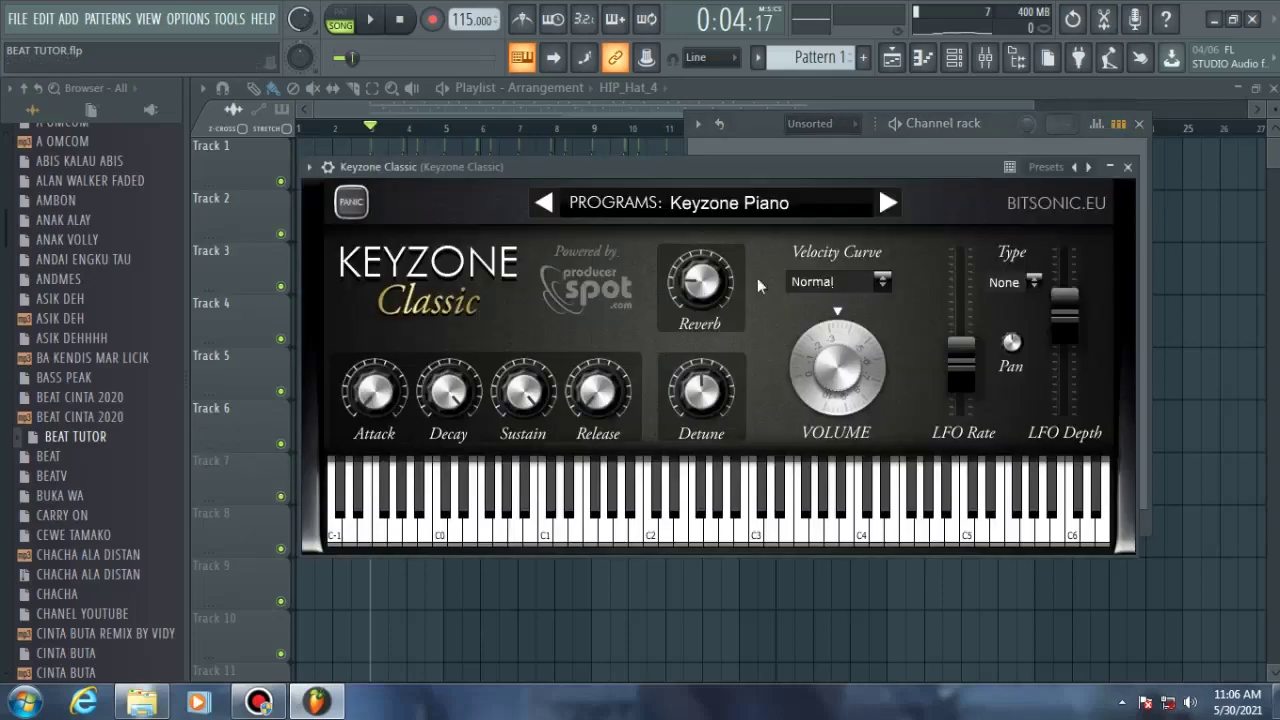
{"action": "mouse_move", "coordinate": [534, 522]}
{"action": "left_mouse_down"}
{"action": "mouse_move", "coordinate": [997, 526]}
{"action": "mouse_move", "coordinate": [609, 520]}
{"action": "mouse_move", "coordinate": [977, 554]}
{"action": "mouse_move", "coordinate": [728, 516]}
{"action": "mouse_move", "coordinate": [891, 525]}
{"action": "left_mouse_up"}
{"action": "mouse_move", "coordinate": [637, 545]}
{"action": "left_mouse_down"}
{"action": "mouse_move", "coordinate": [680, 525]}
{"action": "mouse_move", "coordinate": [490, 525]}
{"action": "mouse_move", "coordinate": [832, 527]}
{"action": "mouse_move", "coordinate": [550, 536]}
{"action": "mouse_move", "coordinate": [940, 547]}
{"action": "mouse_move", "coordinate": [916, 530]}
{"action": "mouse_move", "coordinate": [586, 543]}
{"action": "mouse_move", "coordinate": [803, 540]}
{"action": "mouse_move", "coordinate": [605, 538]}
{"action": "mouse_move", "coordinate": [700, 545]}
{"action": "left_mouse_up"}
{"action": "left_click_drag", "start_coordinate": [762, 490], "coordinate": [712, 602]}
{"action": "mouse_move", "coordinate": [651, 535]}
{"action": "left_mouse_down"}
{"action": "mouse_move", "coordinate": [602, 517]}
{"action": "mouse_move", "coordinate": [592, 537]}
{"action": "mouse_move", "coordinate": [740, 510]}
{"action": "left_mouse_up"}
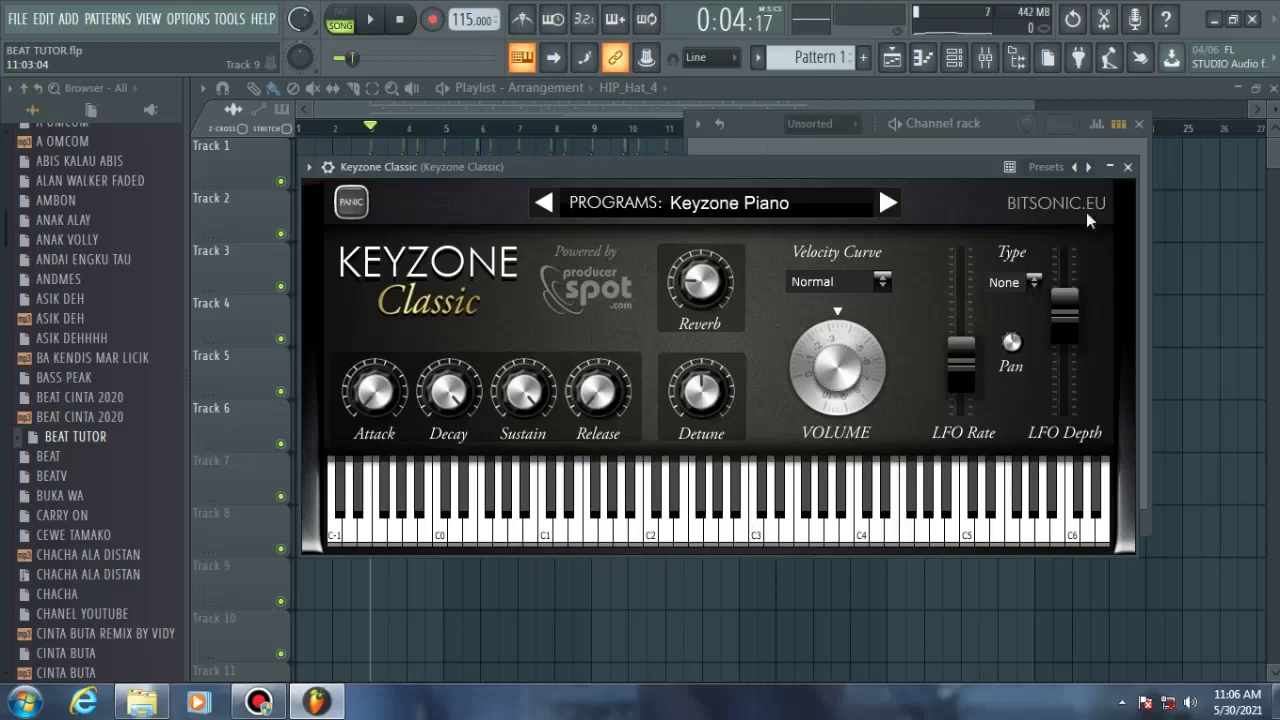
{"action": "left_click", "coordinate": [1127, 168]}
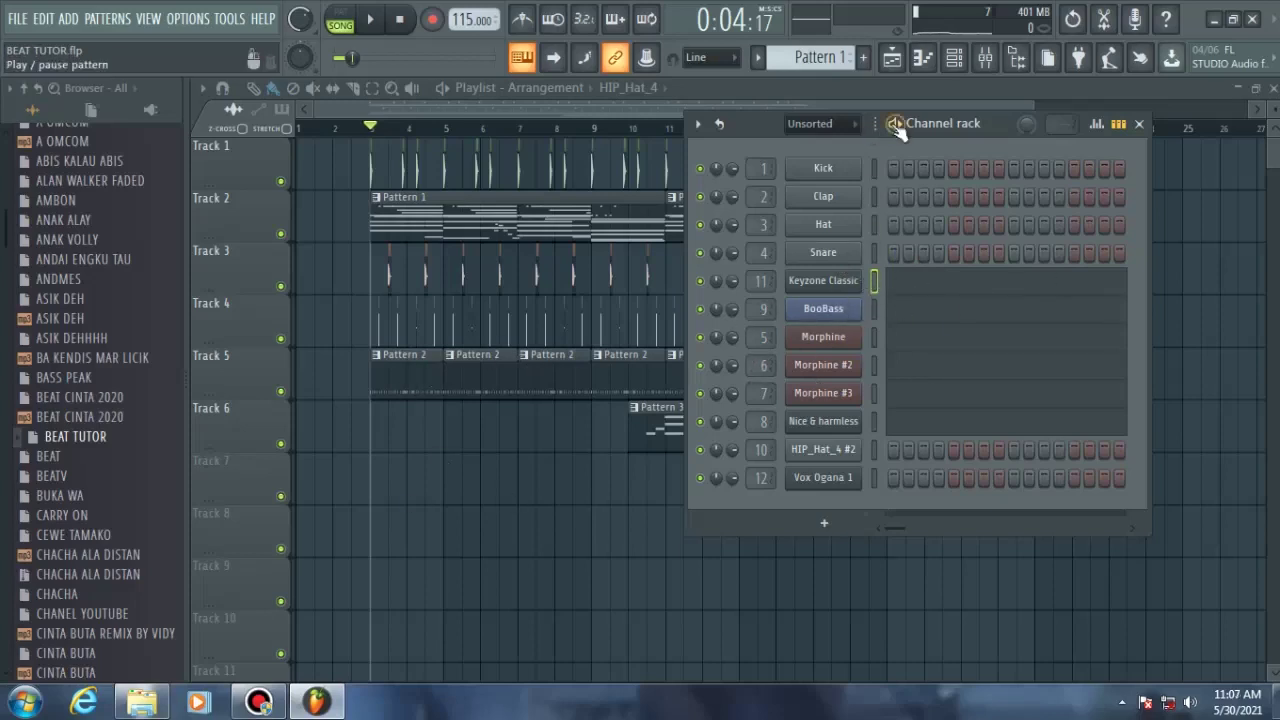
- Examine the Keyzone Classic notes of Pattern 1 in the piano roll across the whole pattern
{"action": "left_click", "coordinate": [950, 286]}
{"action": "scroll", "coordinate": [684, 199], "scroll_direction": "down", "scroll_amount": 2}
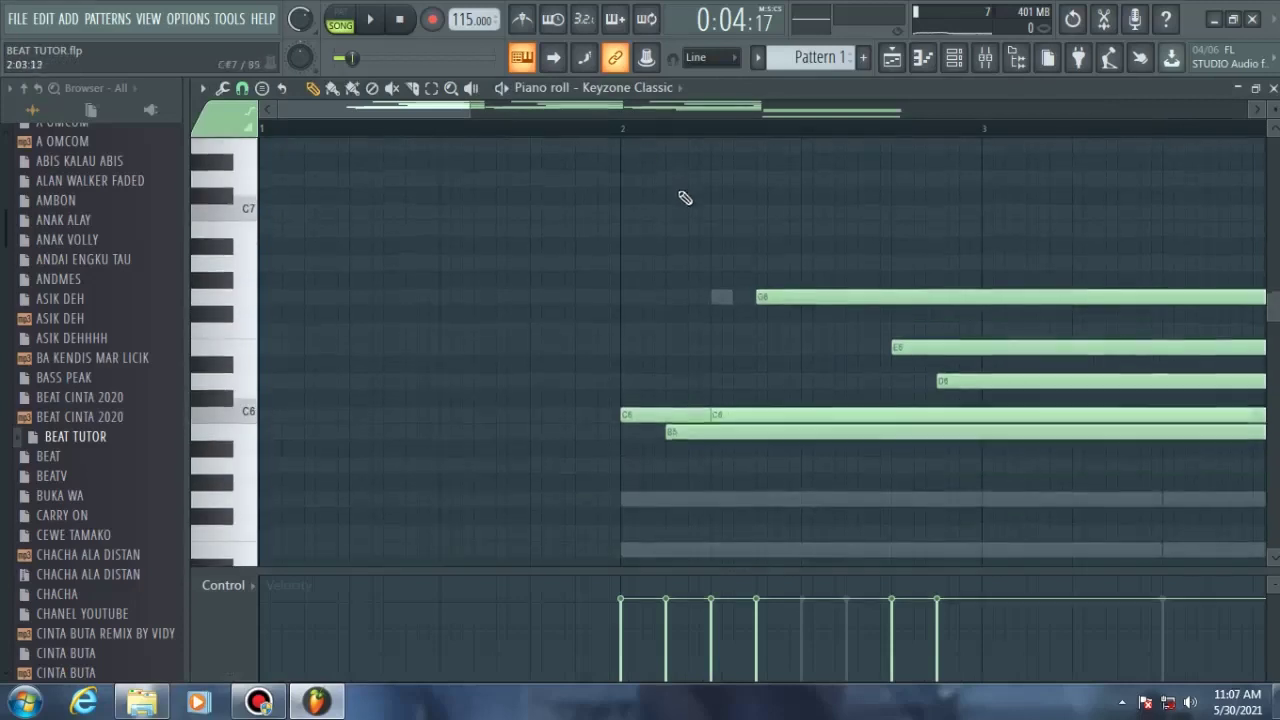
{"action": "left_click_drag", "start_coordinate": [457, 113], "coordinate": [411, 112]}
{"action": "scroll", "coordinate": [525, 134], "scroll_direction": "down", "scroll_amount": 3}
{"action": "left_click_drag", "start_coordinate": [506, 113], "coordinate": [477, 32]}
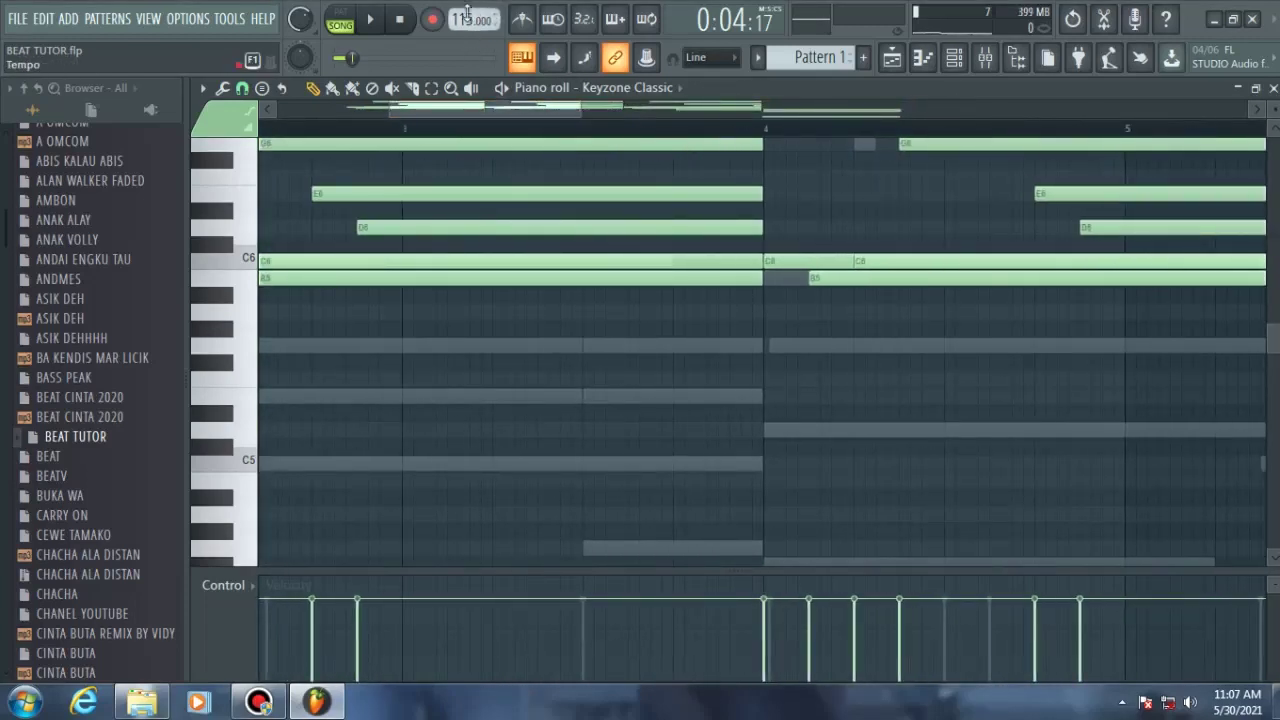
{"action": "left_click_drag", "start_coordinate": [463, 112], "coordinate": [358, 108]}
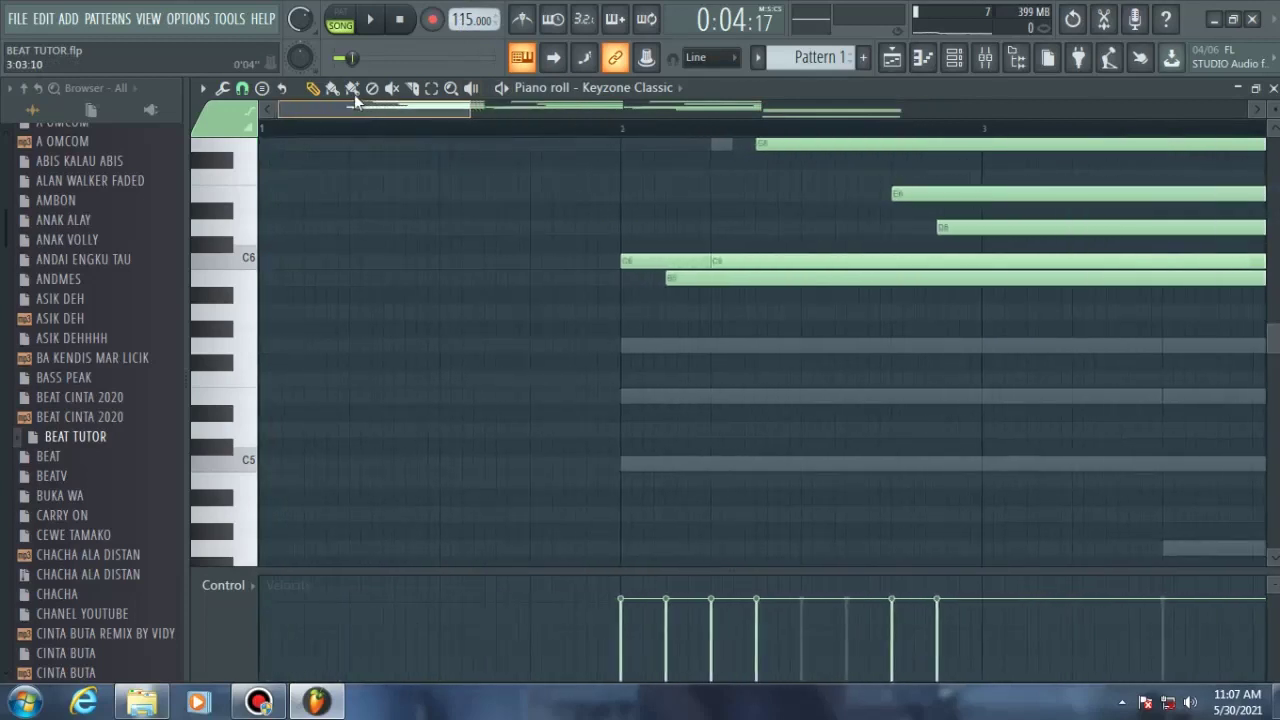
{"action": "left_click_drag", "start_coordinate": [471, 110], "coordinate": [1091, 110]}
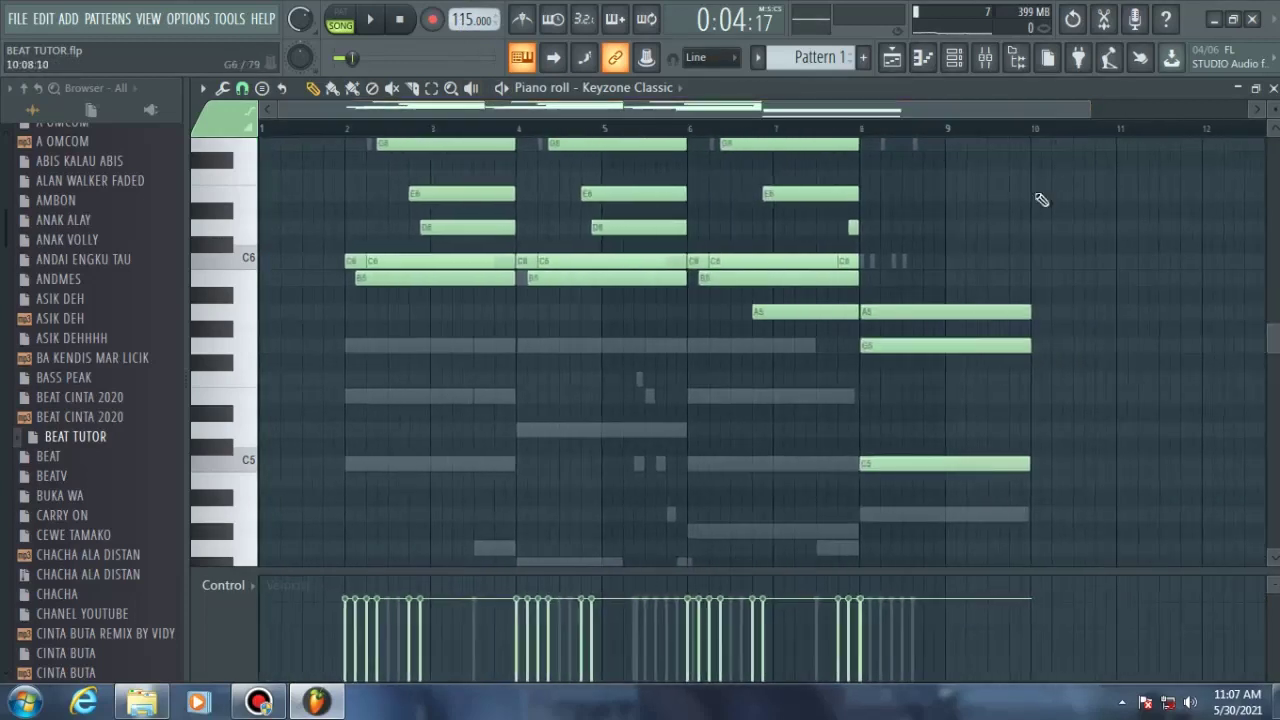
{"action": "scroll", "coordinate": [600, 308], "scroll_direction": "up", "scroll_amount": 3}
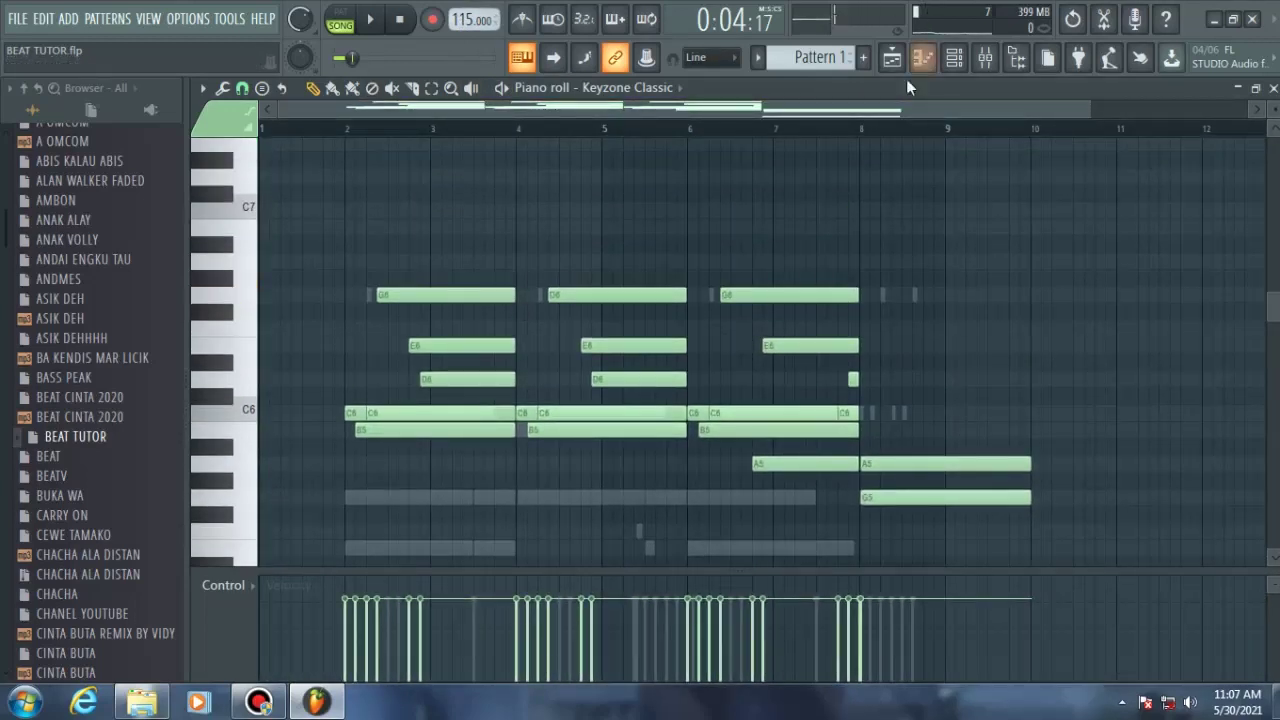
- Solo the Keyzone Classic channel in the channel rack
{"action": "left_click", "coordinate": [968, 58]}
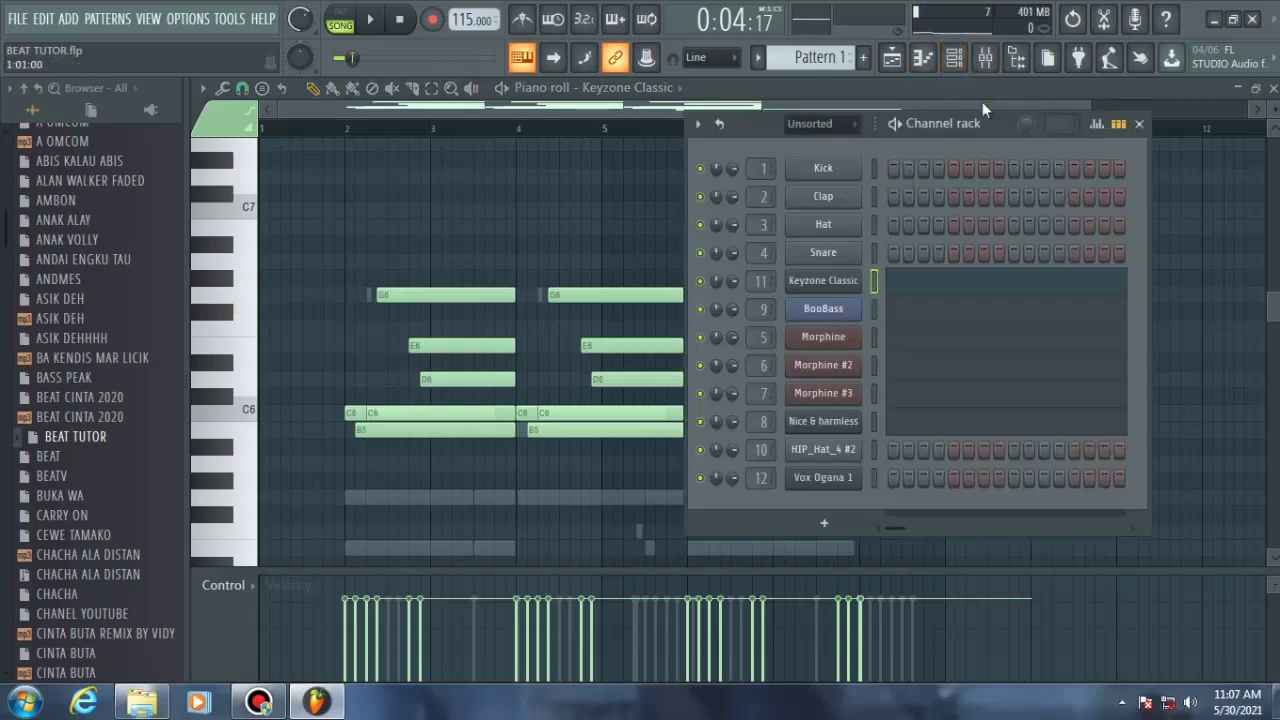
{"action": "right_click", "coordinate": [708, 299]}
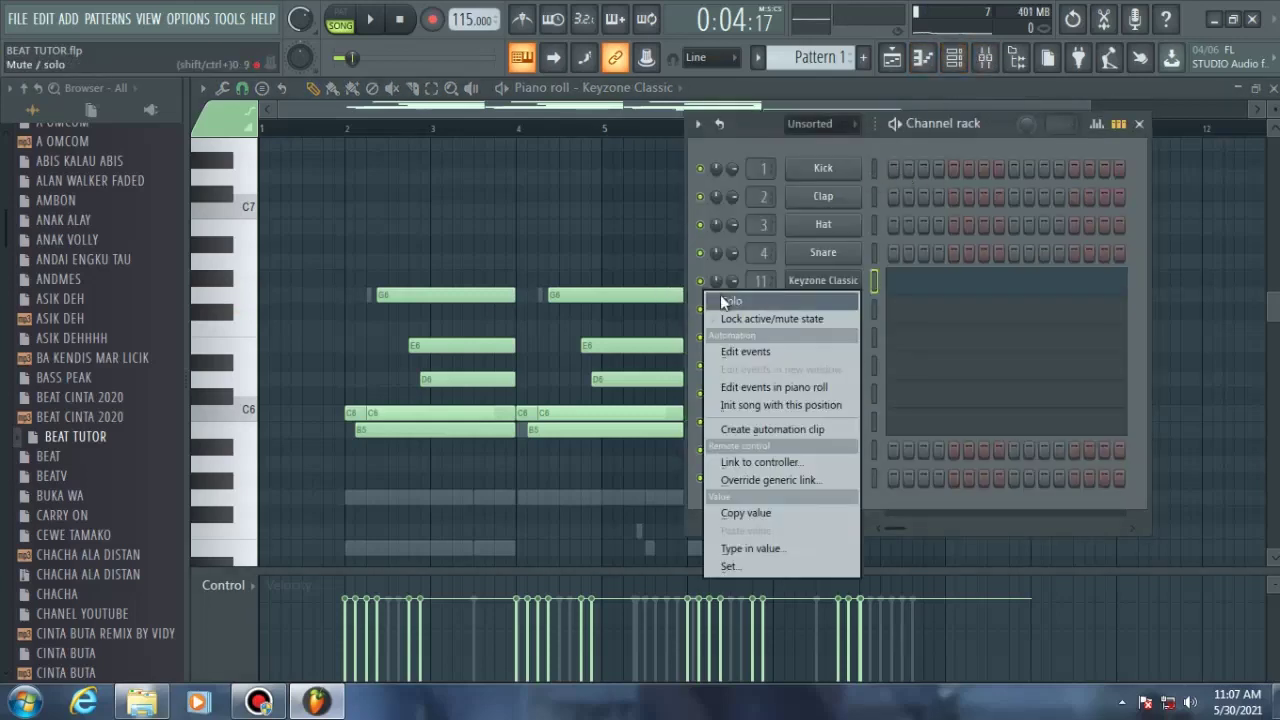
{"action": "left_click", "coordinate": [712, 286]}
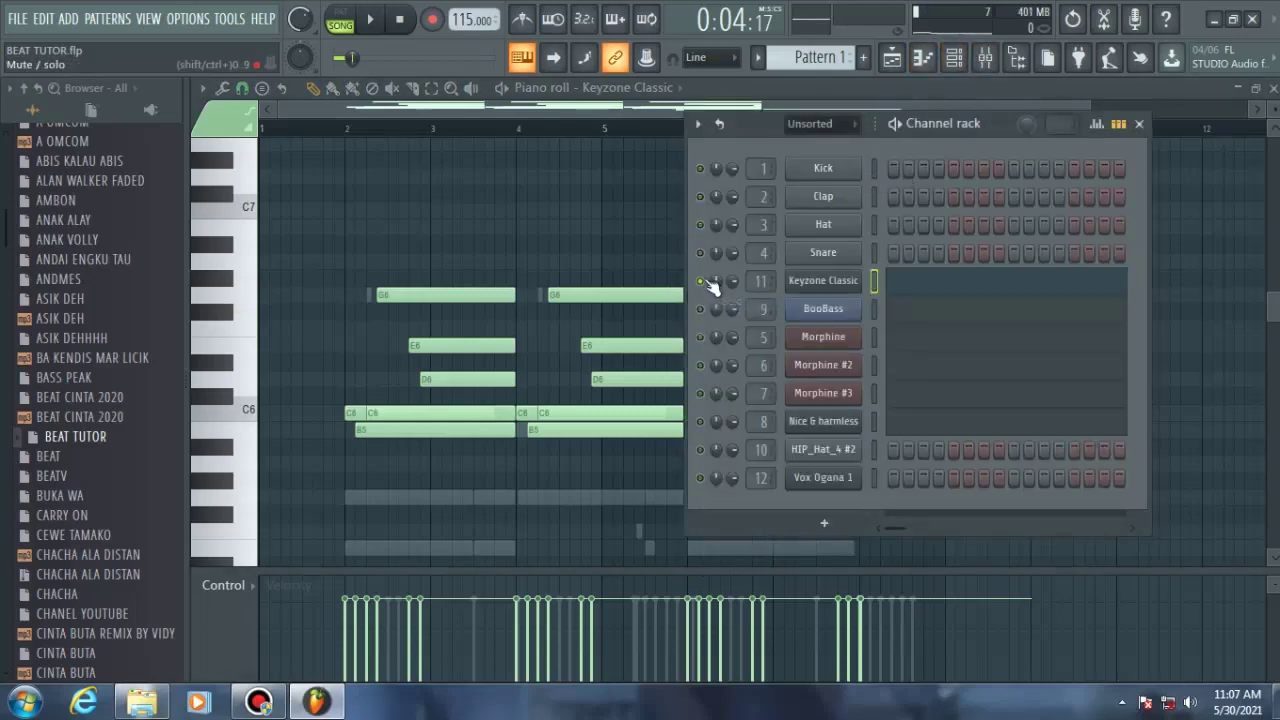
- Switch playback to pattern mode and play the Keyzone Classic part of Pattern 1 from bar 2
{"action": "key", "text": "F5"}
{"action": "left_click", "coordinate": [940, 286]}
{"action": "left_click", "coordinate": [340, 18]}
{"action": "left_click", "coordinate": [345, 128]}
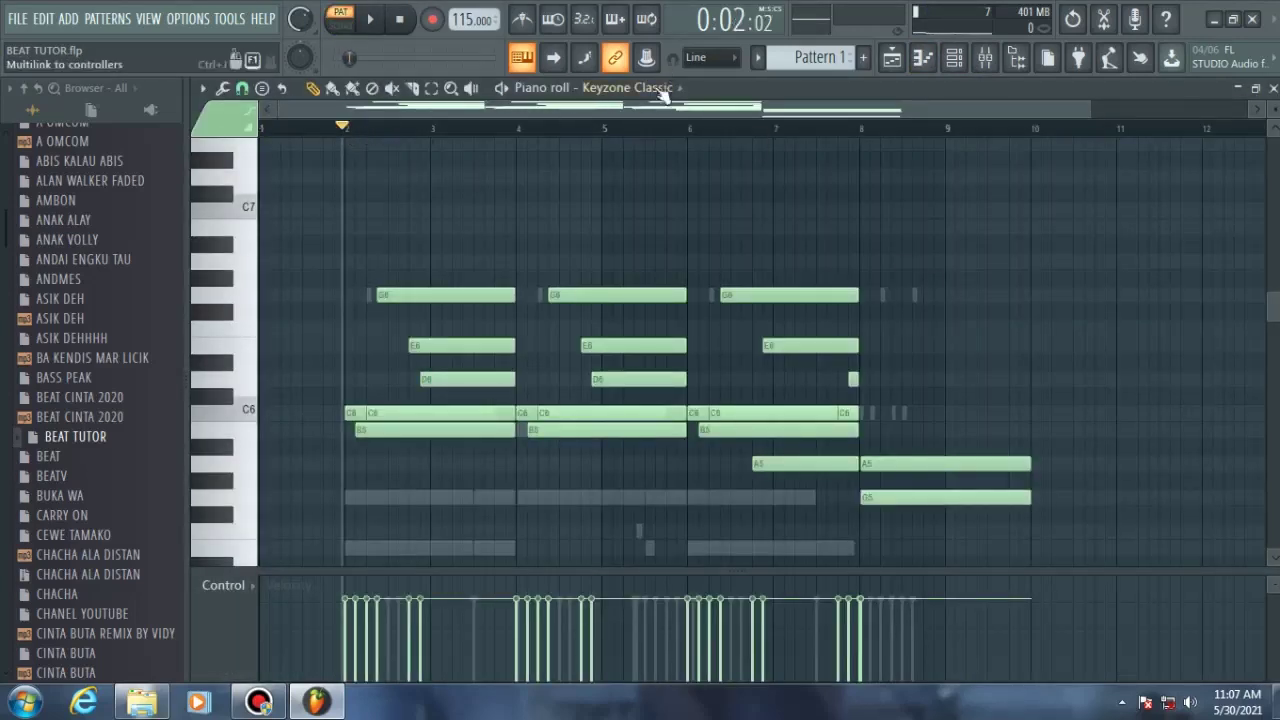
{"action": "key", "text": "space"}
- Inspect the Fruity parametric EQ 2 and Fruity Reeverb 2 effects on the Keyzone Classic mixer track, stop playback and close the mixer
{"action": "left_click", "coordinate": [954, 57]}
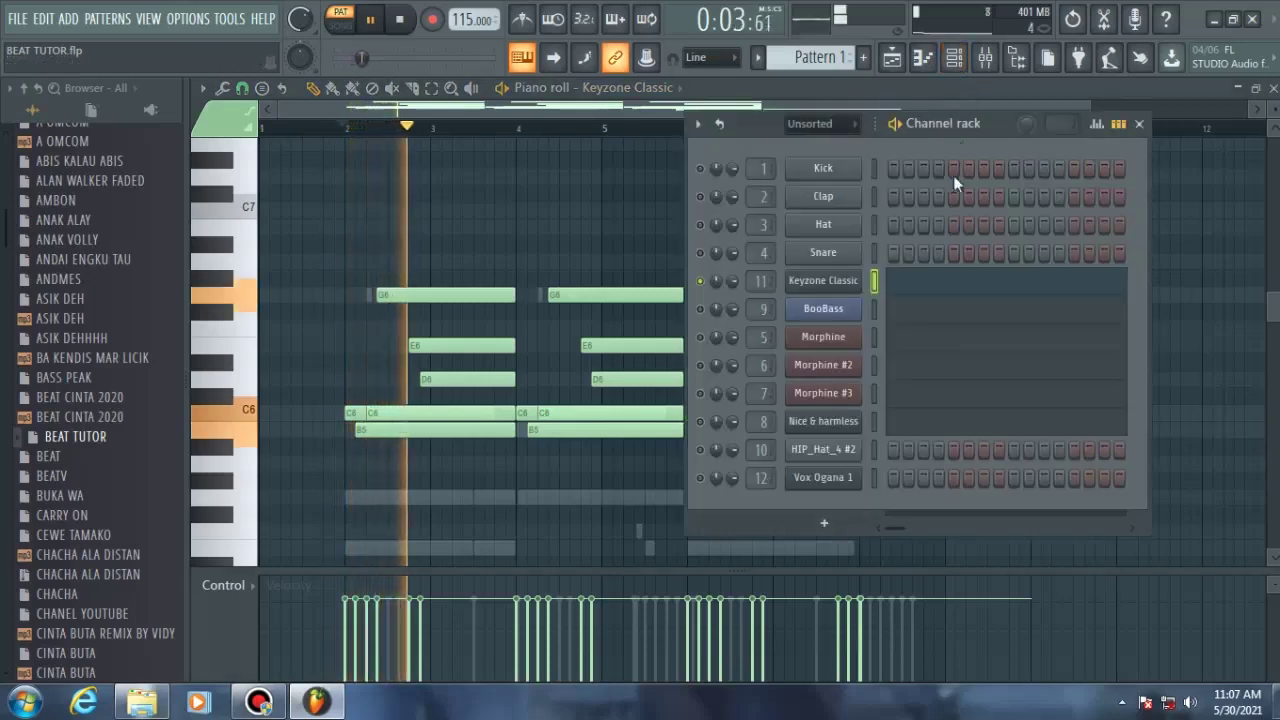
{"action": "left_click", "coordinate": [985, 62]}
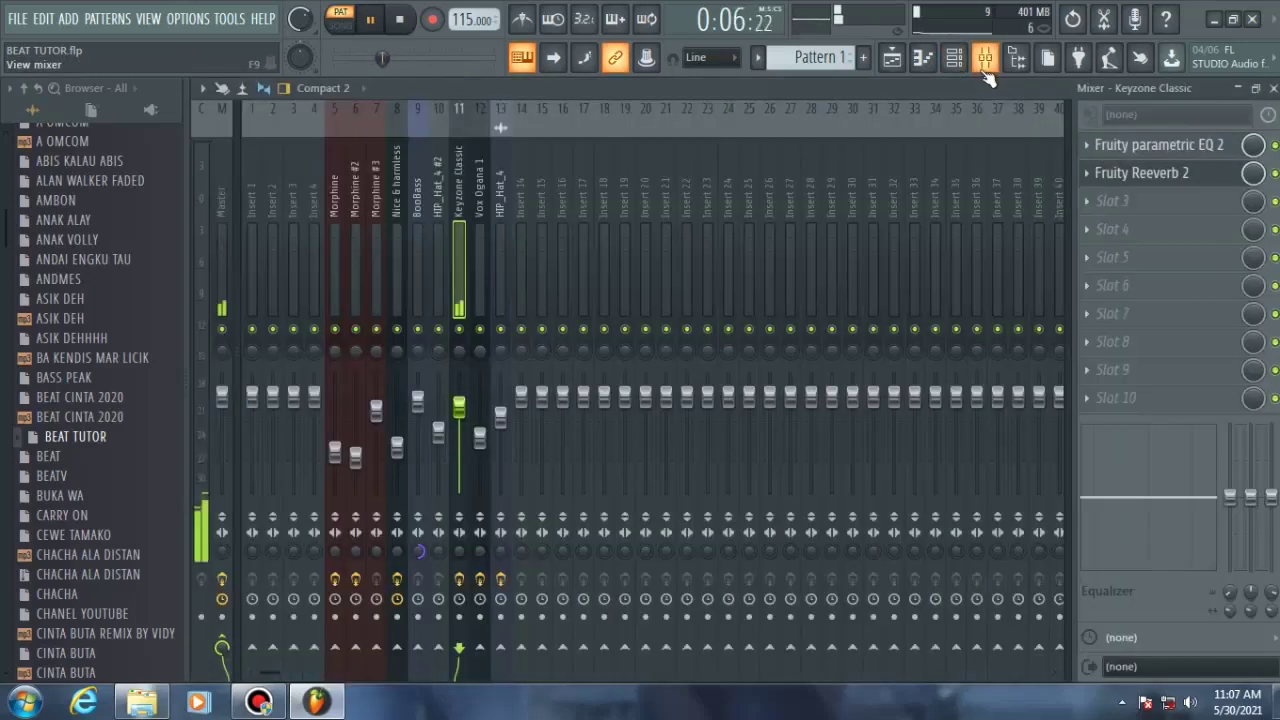
{"action": "left_click", "coordinate": [1203, 148]}
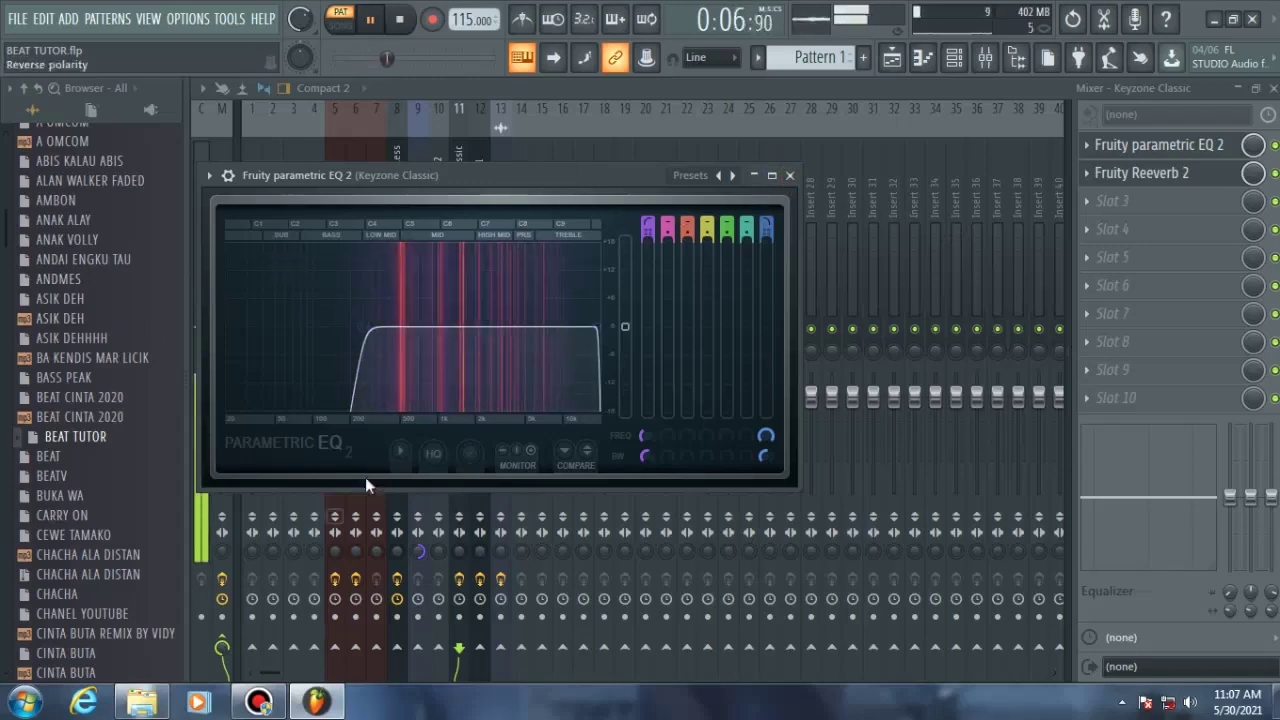
{"action": "left_click", "coordinate": [789, 175]}
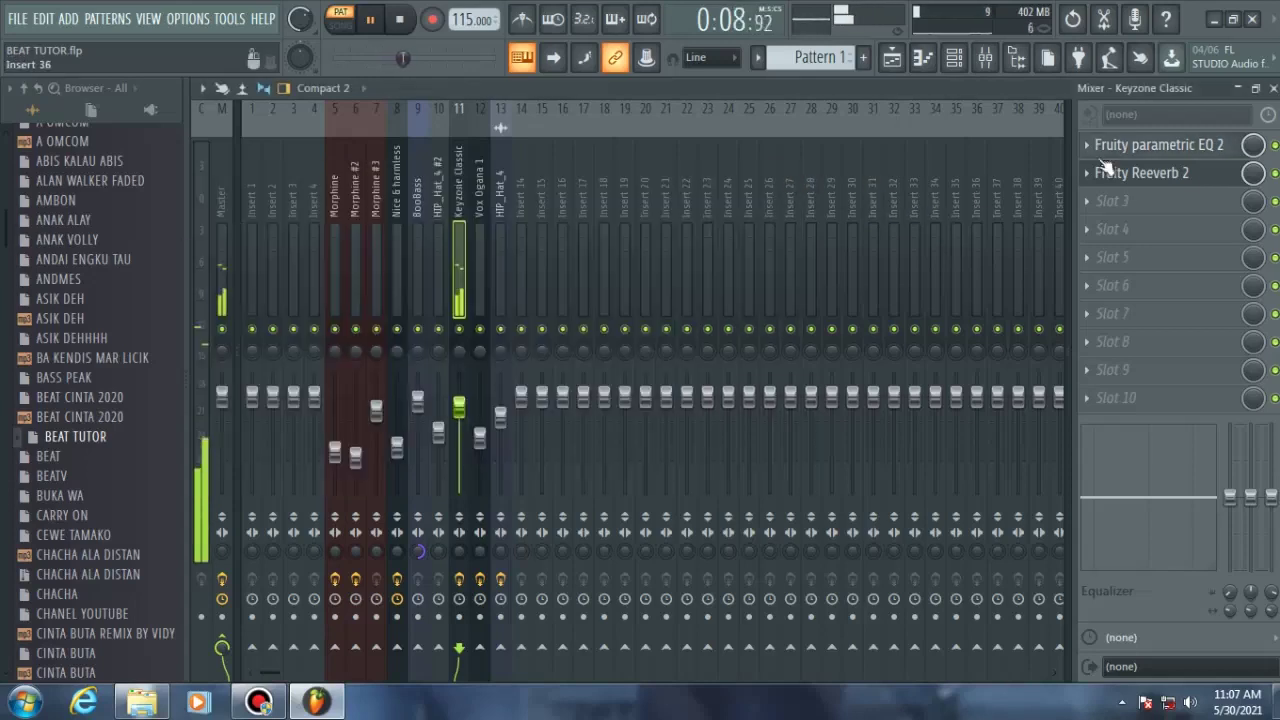
{"action": "key", "text": "space"}
{"action": "left_click", "coordinate": [1160, 174]}
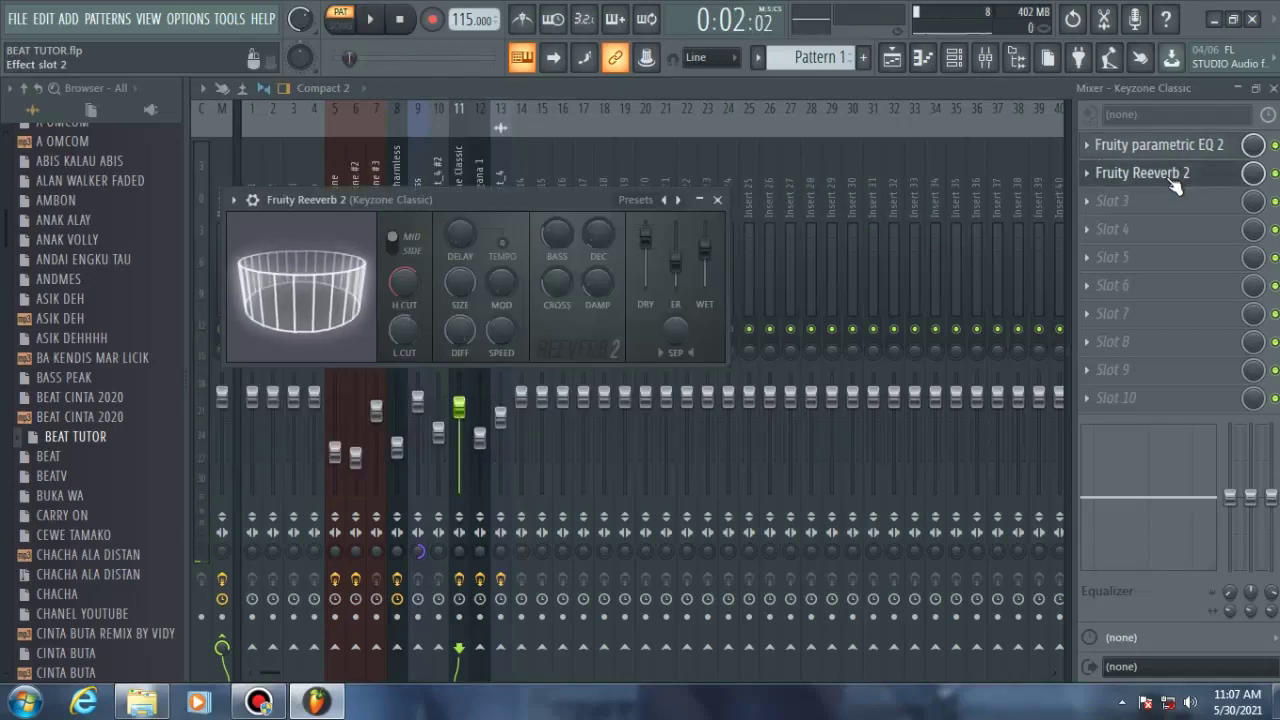
{"action": "left_click", "coordinate": [717, 199]}
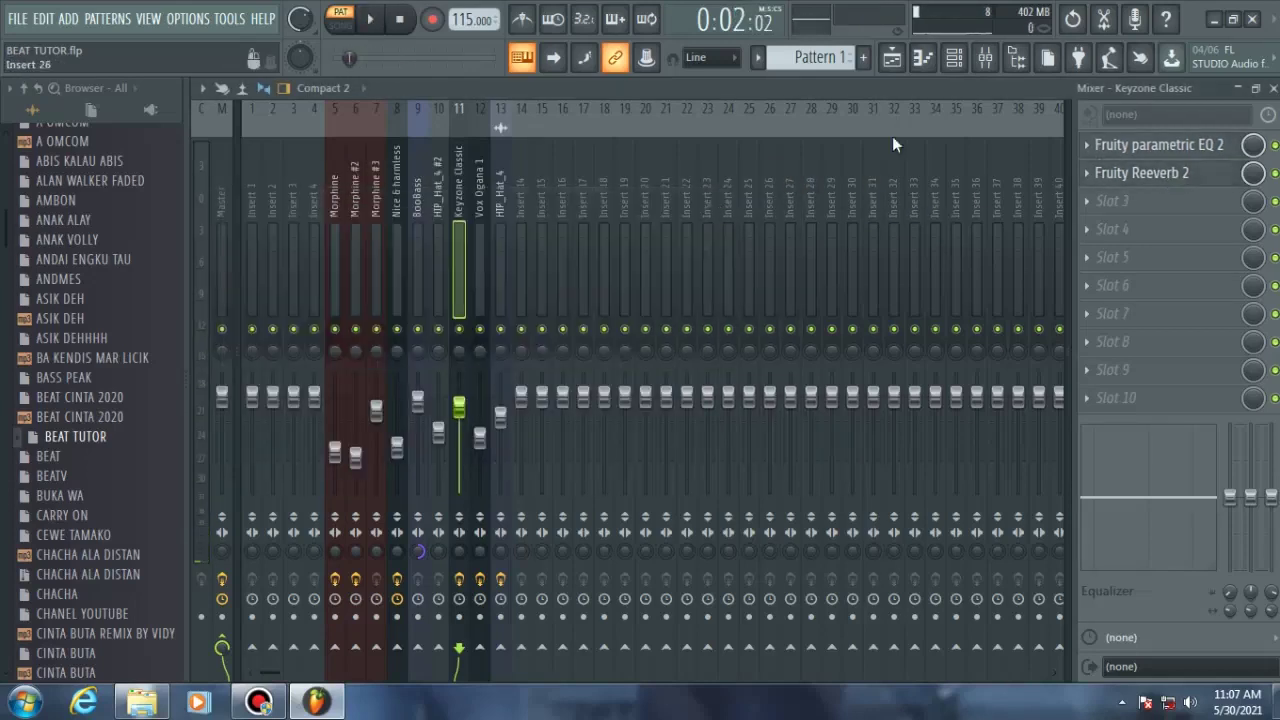
{"action": "left_click", "coordinate": [1273, 88]}
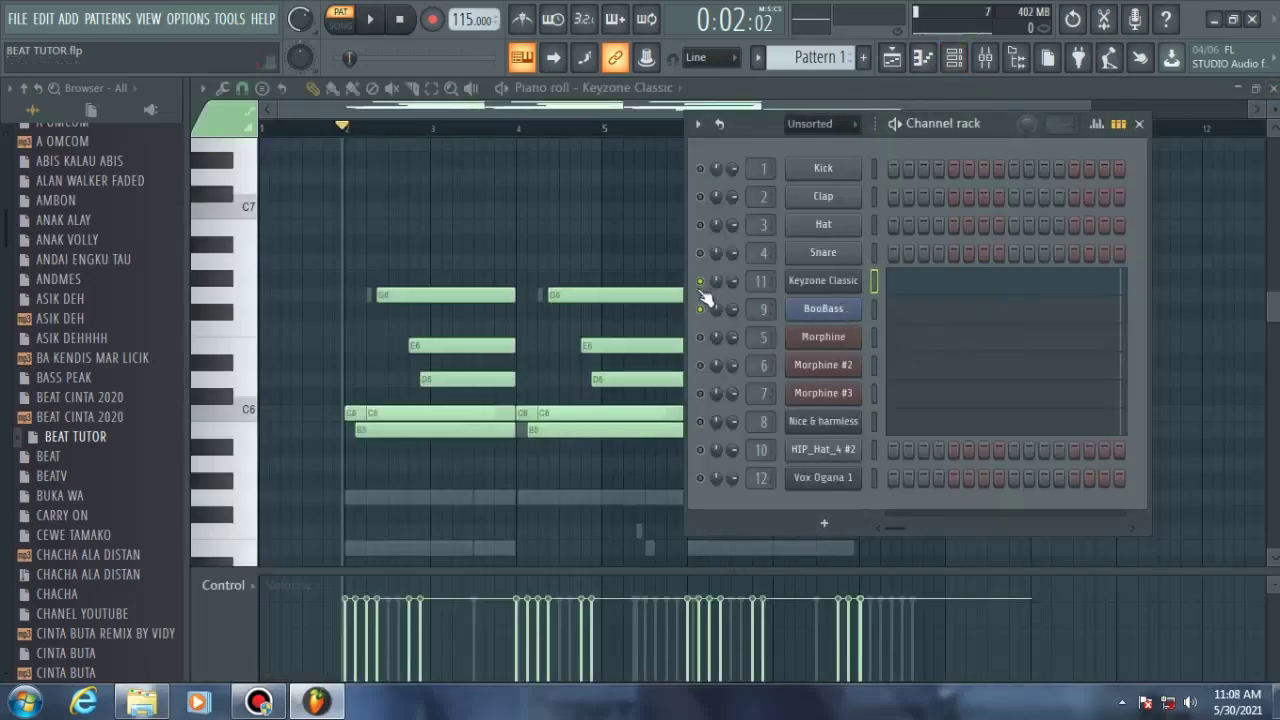
- Solo the BooBass channel in the channel rack and show its Pattern 1 notes in the piano roll
{"action": "left_click", "coordinate": [820, 314]}
{"action": "left_click", "coordinate": [845, 312]}
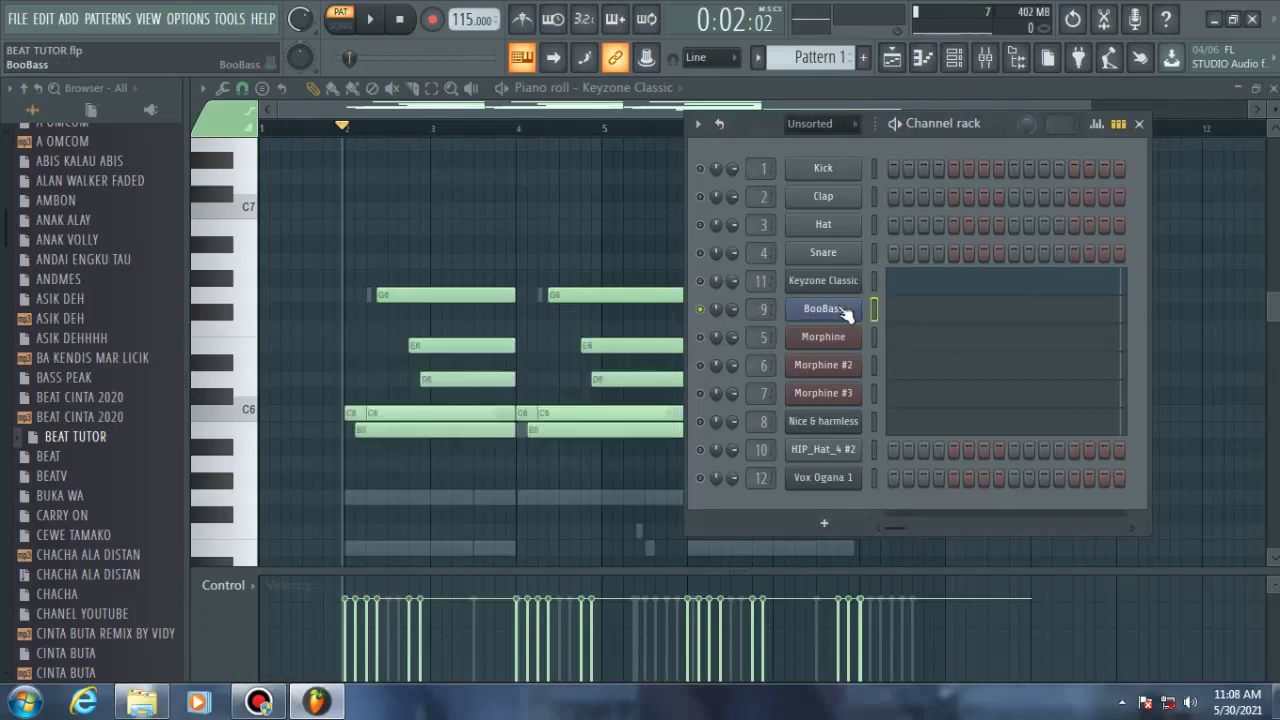
{"action": "left_click", "coordinate": [946, 317]}
{"action": "scroll", "coordinate": [875, 340], "scroll_direction": "down", "scroll_amount": 5}
{"action": "scroll", "coordinate": [877, 334], "scroll_direction": "up", "scroll_amount": 2}
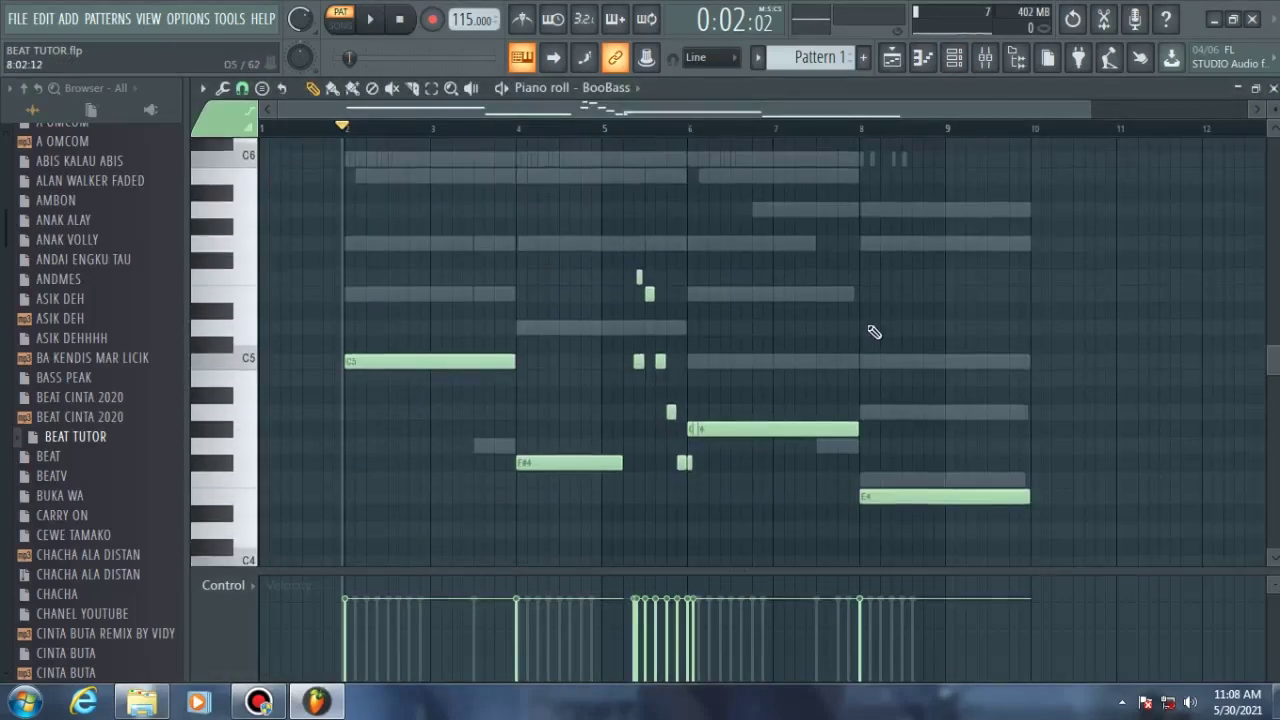
- Play the BooBass part of Pattern 1, check the BooBass mixer track for effects and close the mixer
{"action": "key", "text": "space"}
{"action": "left_click", "coordinate": [986, 60]}
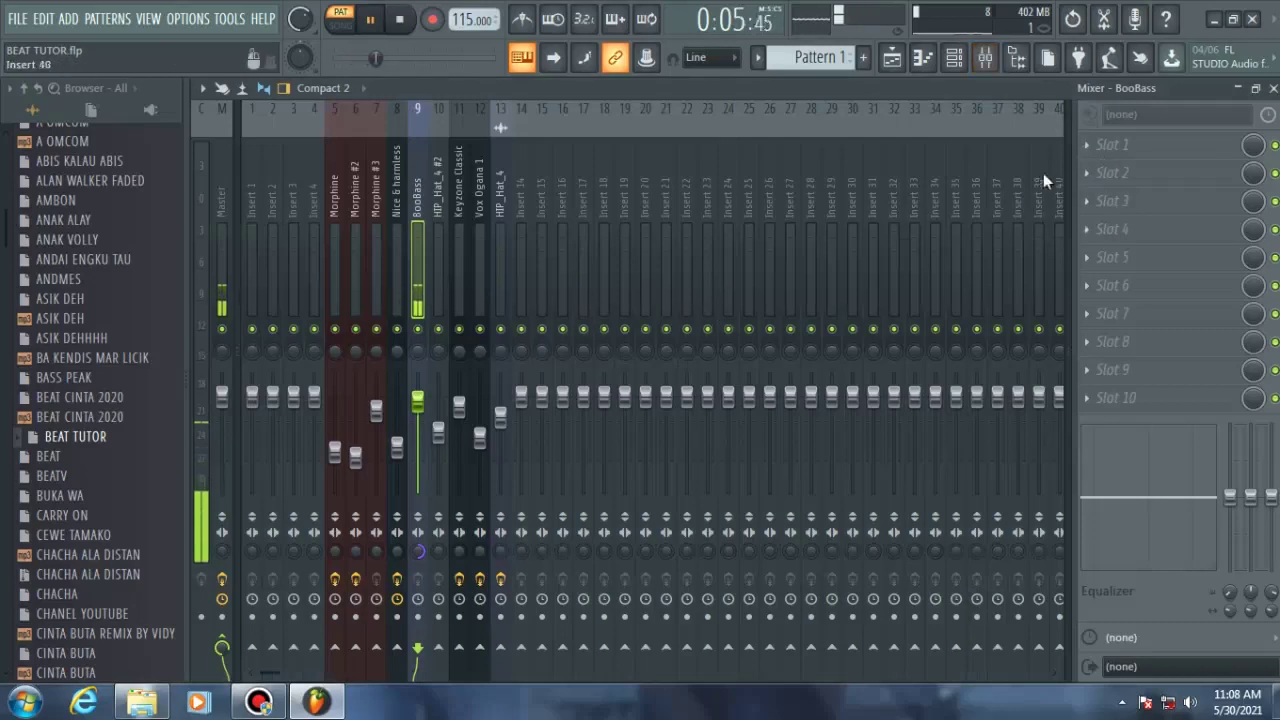
{"action": "left_click", "coordinate": [1273, 88]}
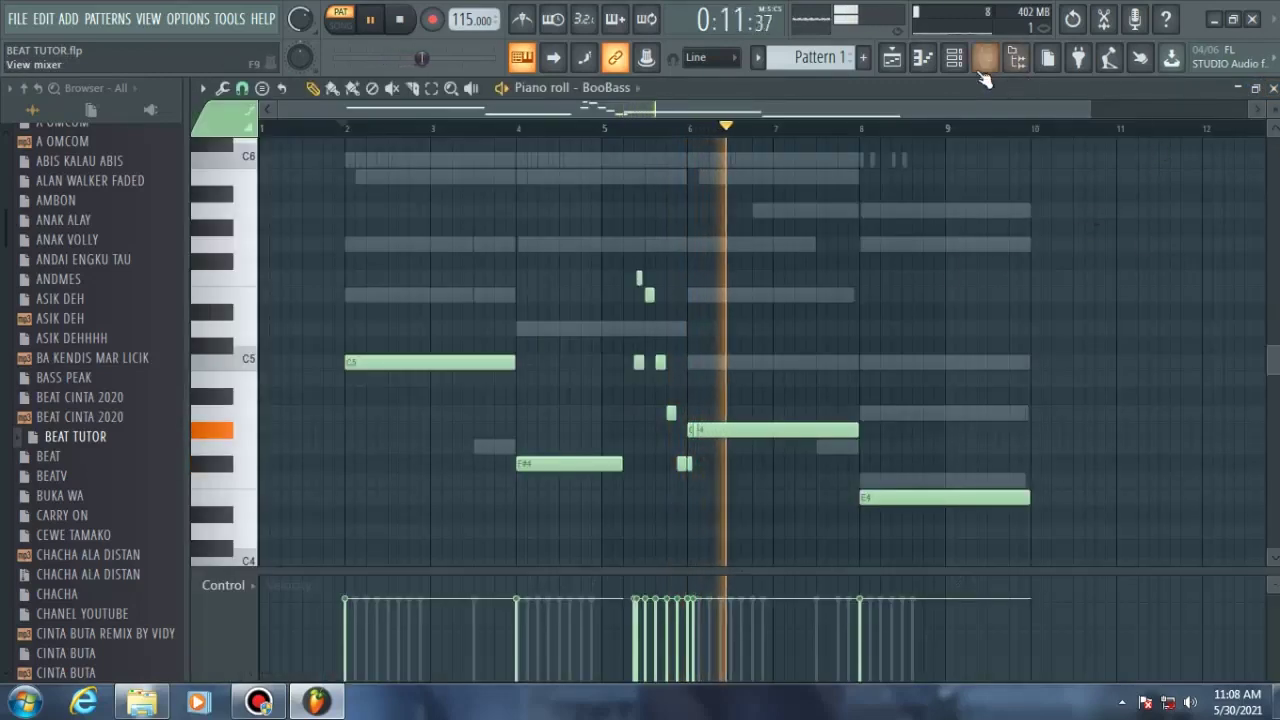
- View the BooBass instrument's tone controls while the pattern plays and stop playback
{"action": "left_click", "coordinate": [953, 57]}
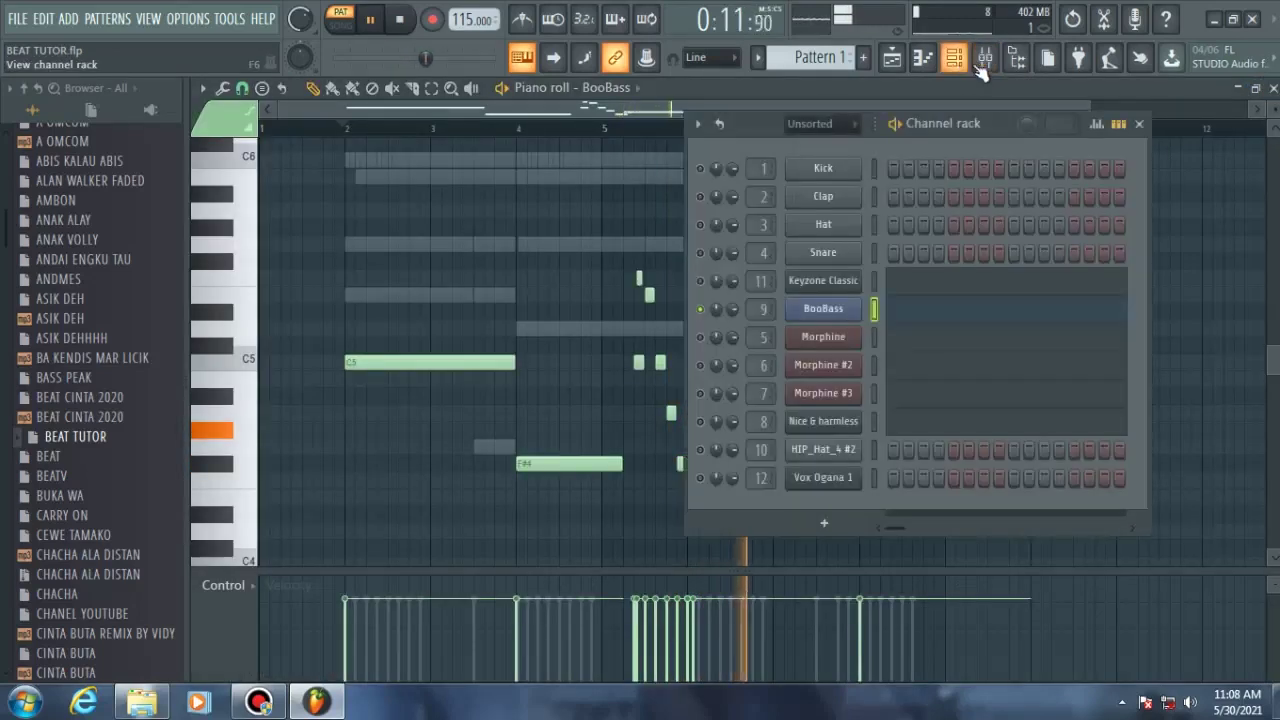
{"action": "left_click", "coordinate": [835, 312]}
{"action": "left_click_drag", "start_coordinate": [523, 323], "coordinate": [523, 305]}
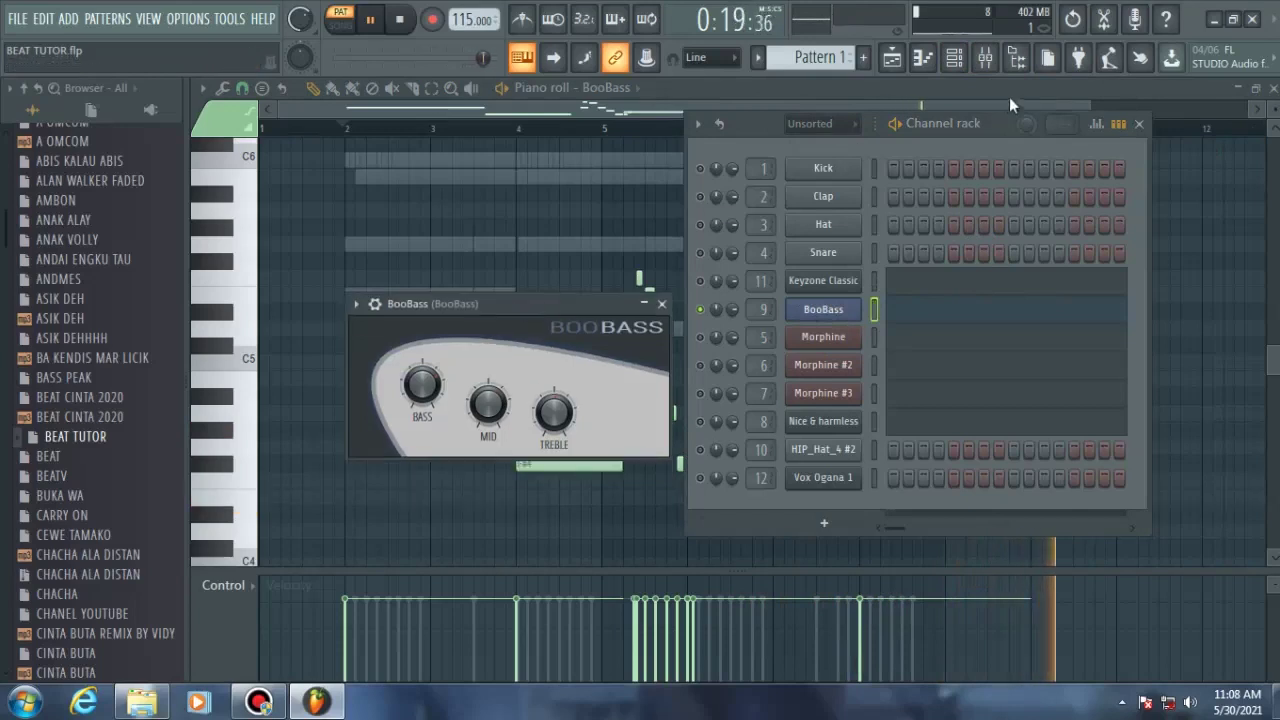
{"action": "key", "text": "space"}
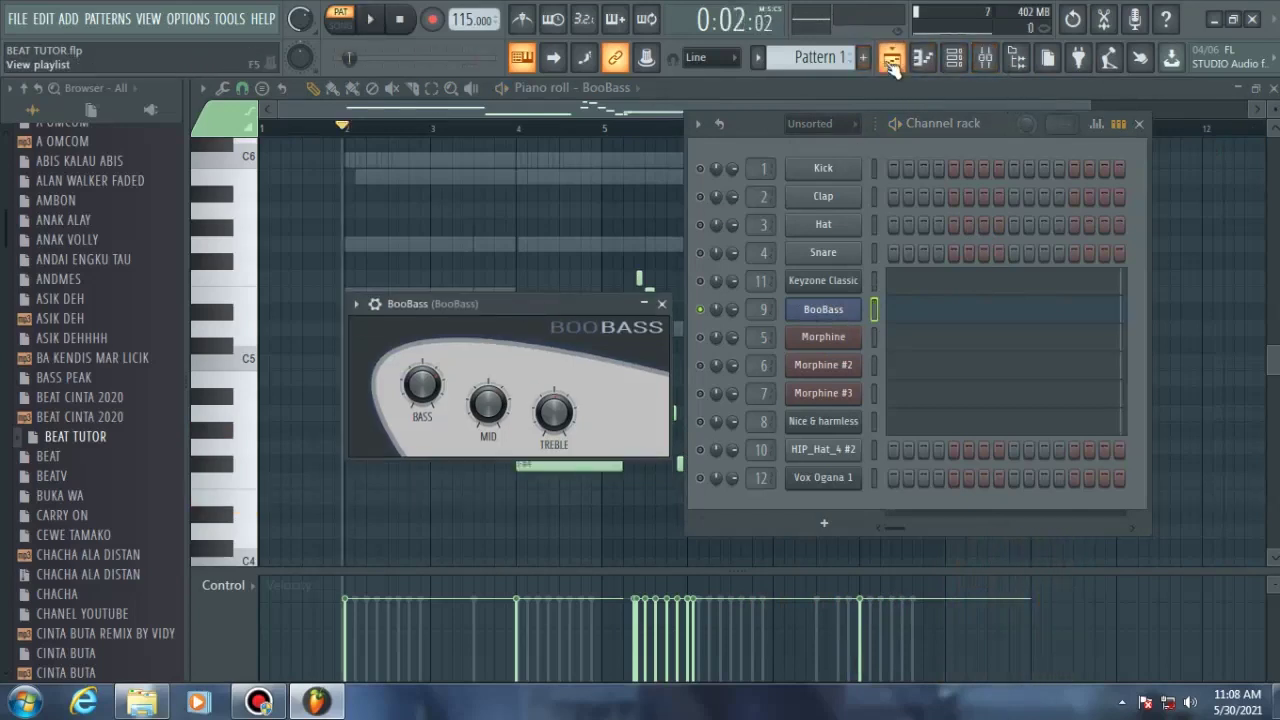
- Solo the Morphine channel and inspect its synthesizer window and miscellaneous channel settings with the playlist behind, closing the window
{"action": "left_click", "coordinate": [890, 58]}
{"action": "left_click", "coordinate": [953, 60]}
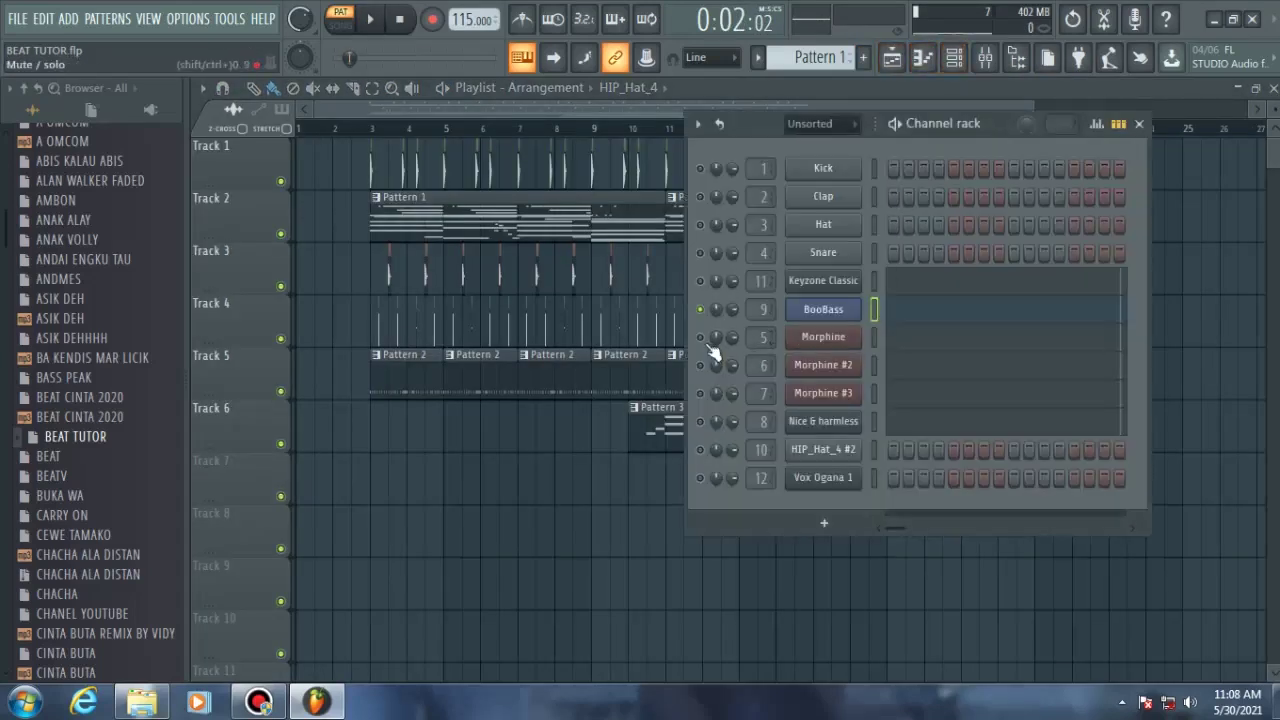
{"action": "left_click", "coordinate": [851, 339]}
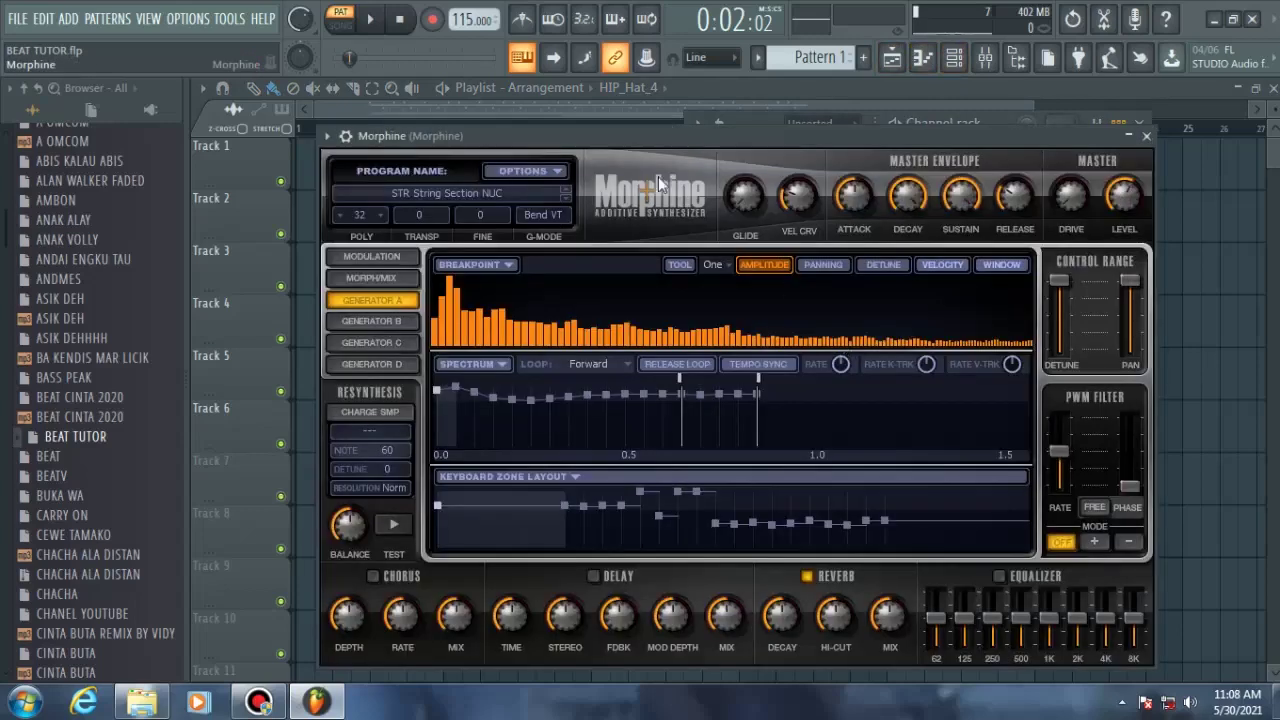
{"action": "left_click_drag", "start_coordinate": [447, 131], "coordinate": [457, 131]}
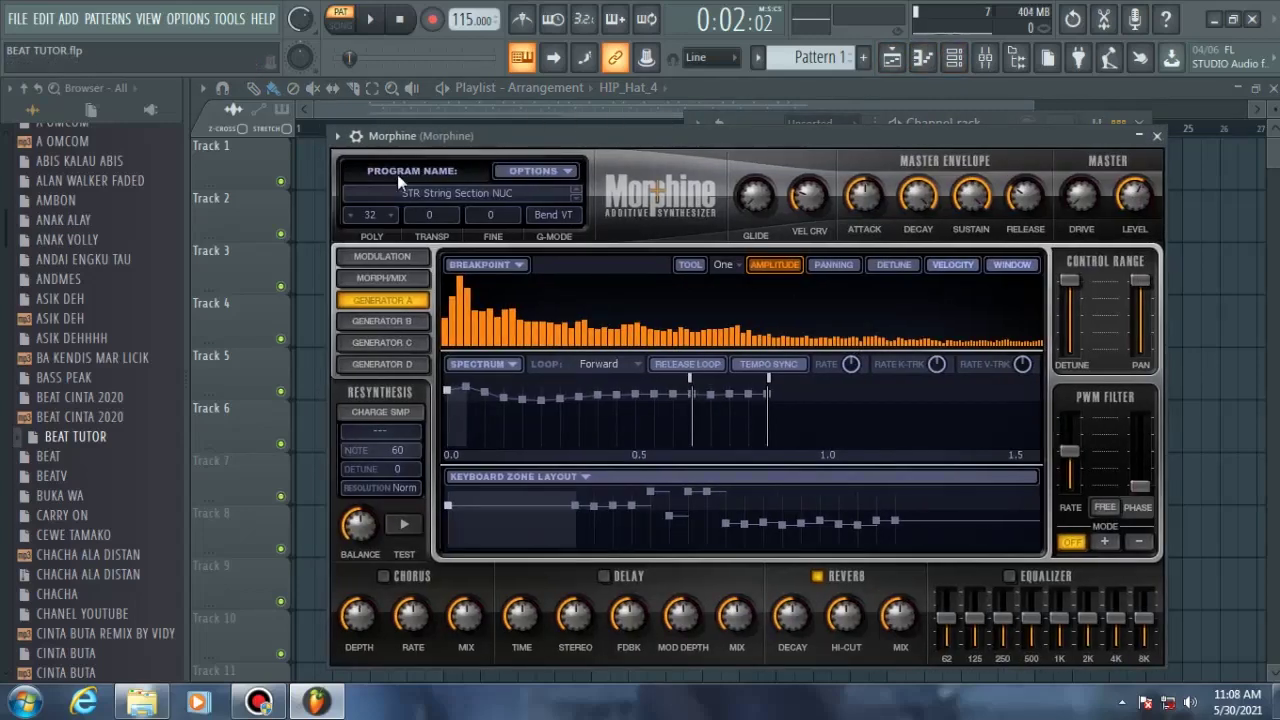
{"action": "left_click", "coordinate": [360, 140]}
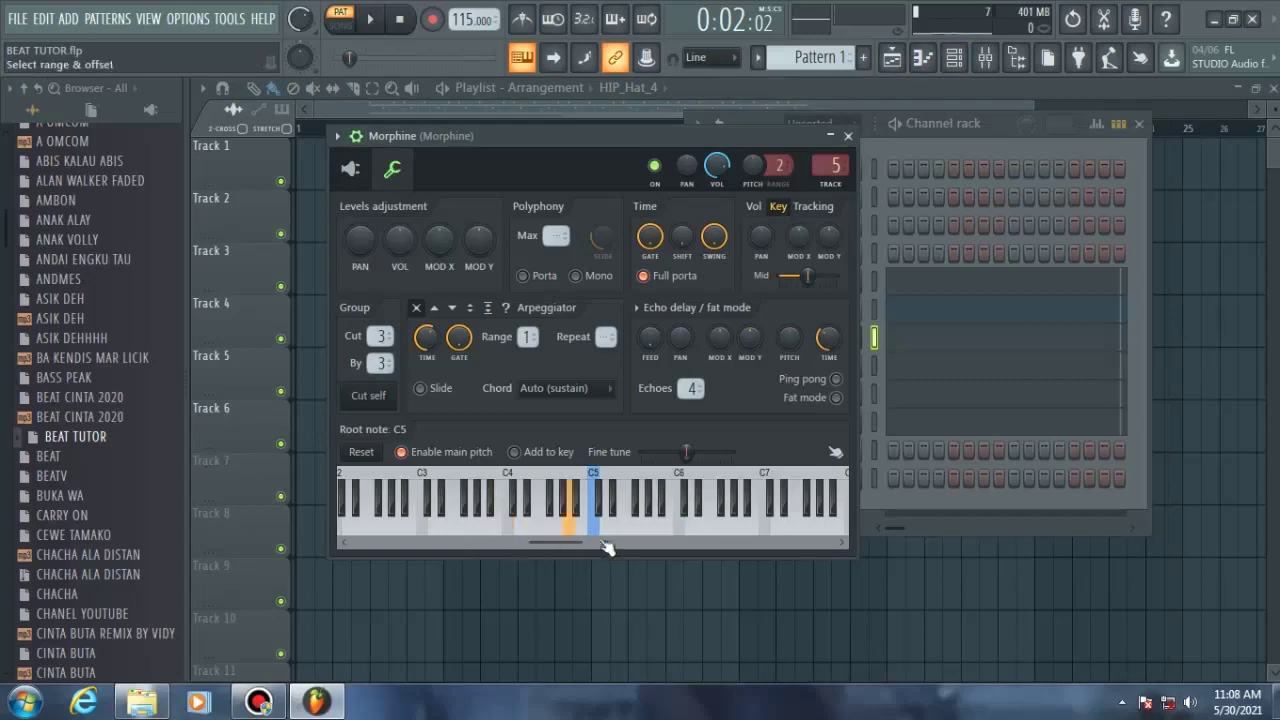
{"action": "left_click", "coordinate": [845, 137]}
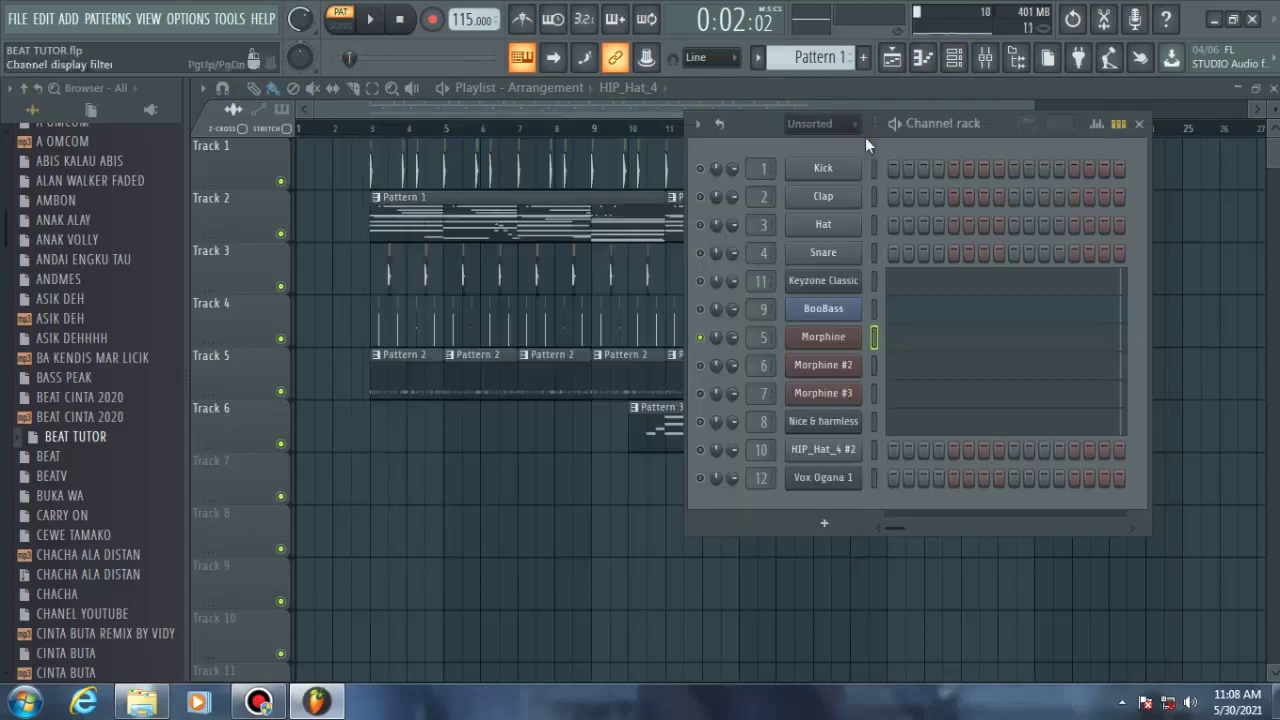
- Examine the Morphine notes of Pattern 1 in the piano roll and play the part with the channel rack shown
{"action": "left_click", "coordinate": [931, 340]}
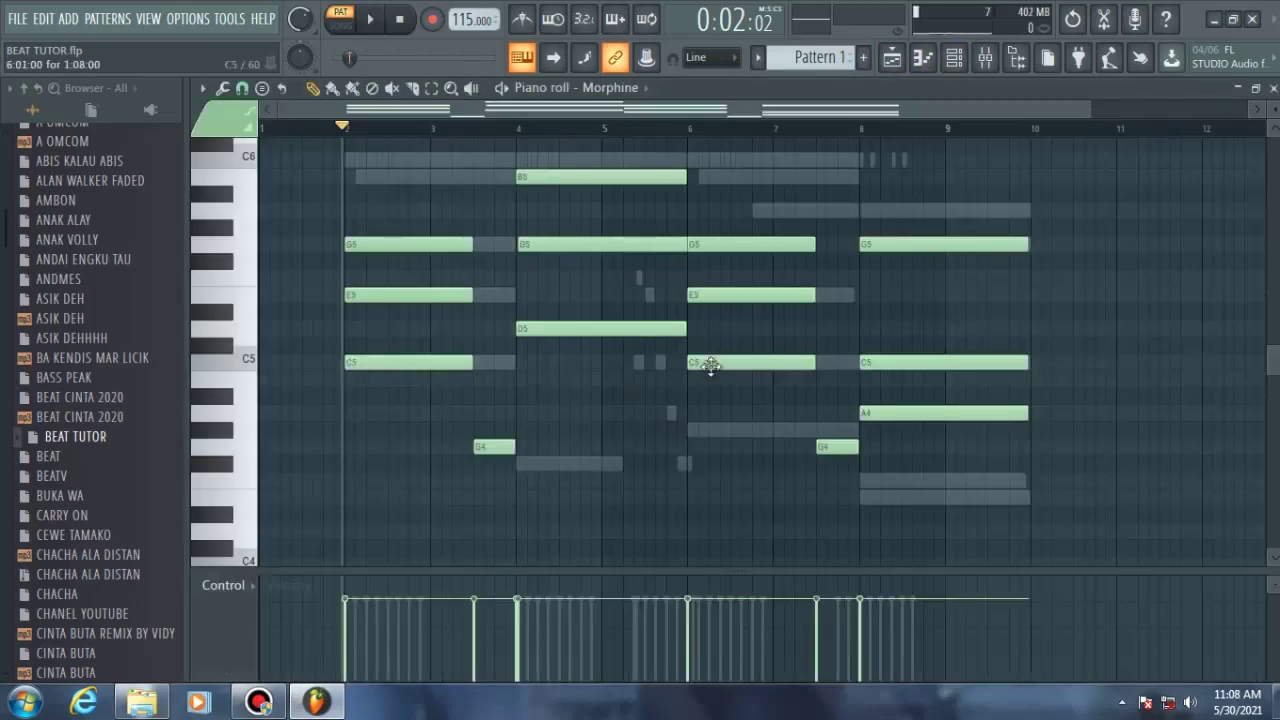
{"action": "scroll", "coordinate": [603, 369], "scroll_direction": "up", "scroll_amount": 2}
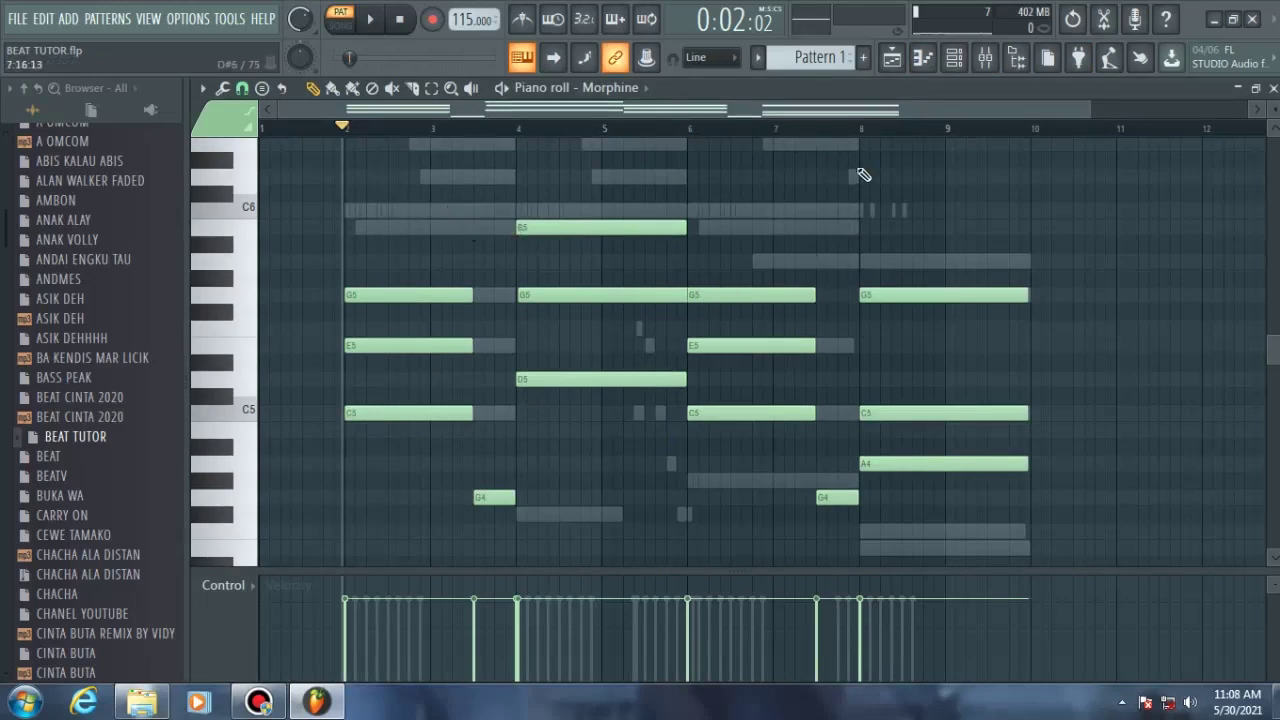
{"action": "left_click", "coordinate": [954, 58]}
{"action": "left_click", "coordinate": [955, 60]}
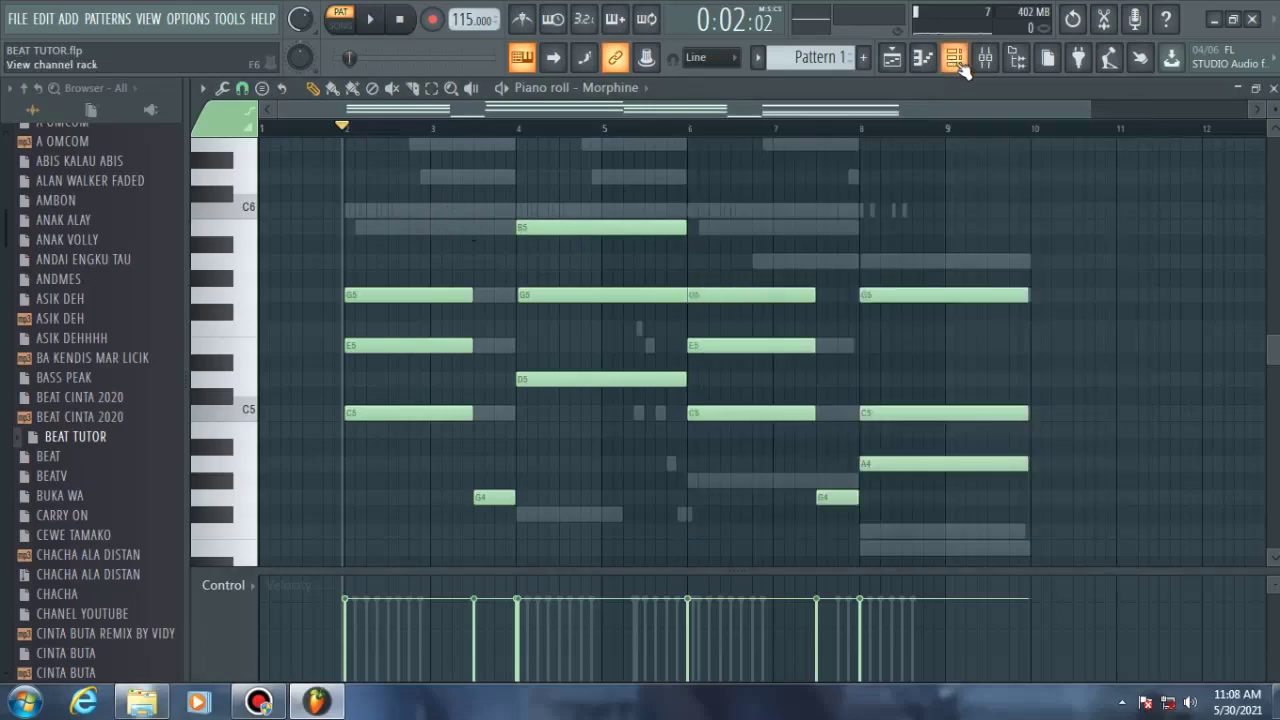
{"action": "left_click", "coordinate": [955, 60]}
{"action": "left_click", "coordinate": [955, 60]}
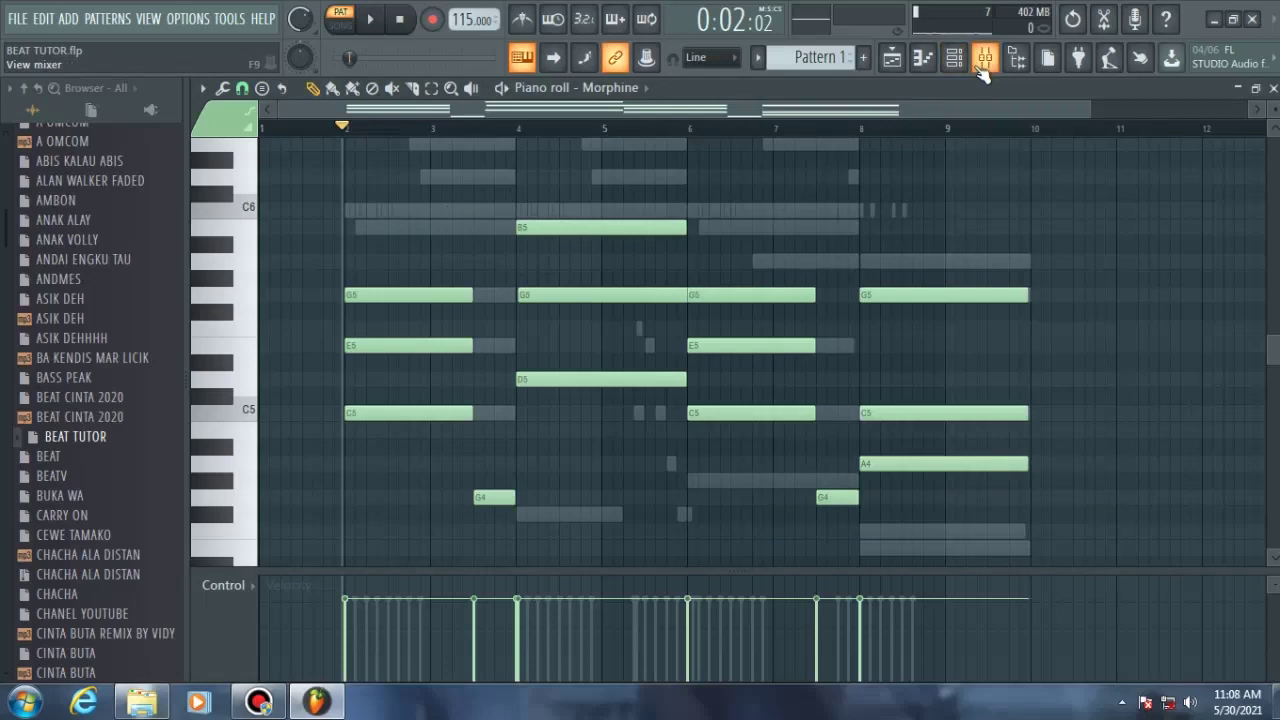
{"action": "left_click", "coordinate": [955, 60]}
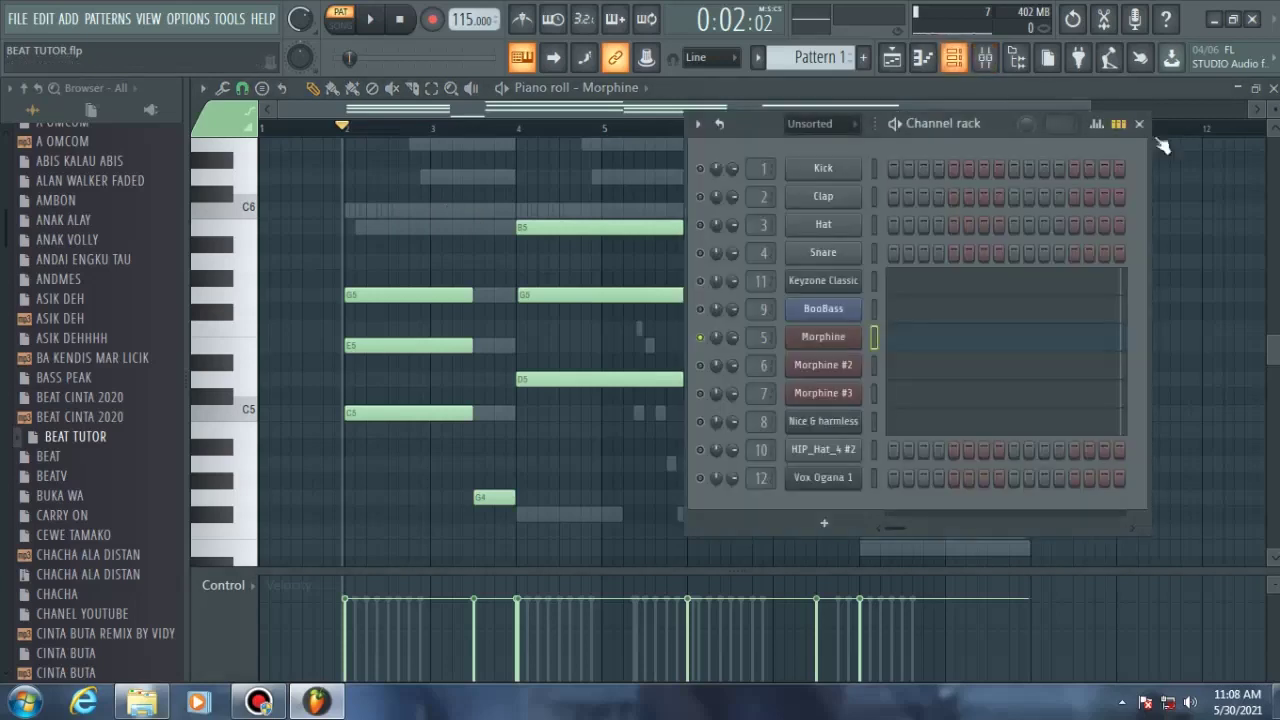
{"action": "key", "text": "space"}
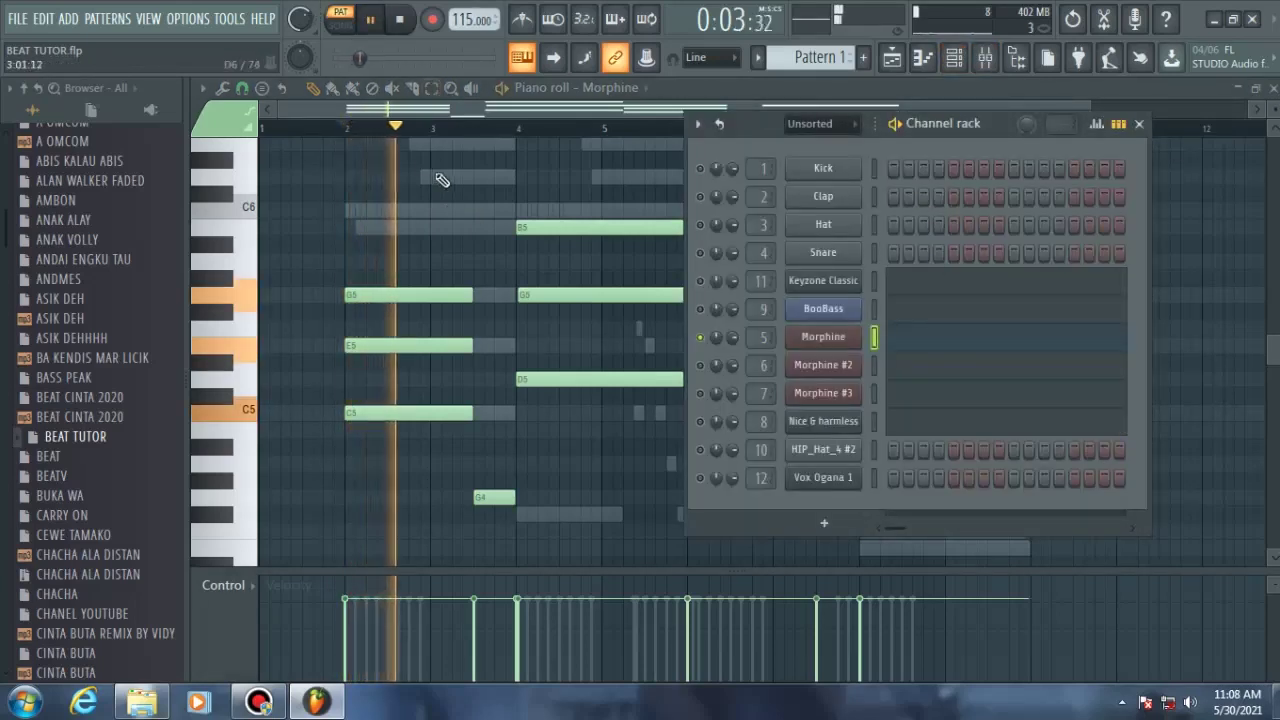
- Review the Morphine channel's settings and available channel options while its part plays, dismiss them and stop playback
{"action": "left_click", "coordinate": [832, 337]}
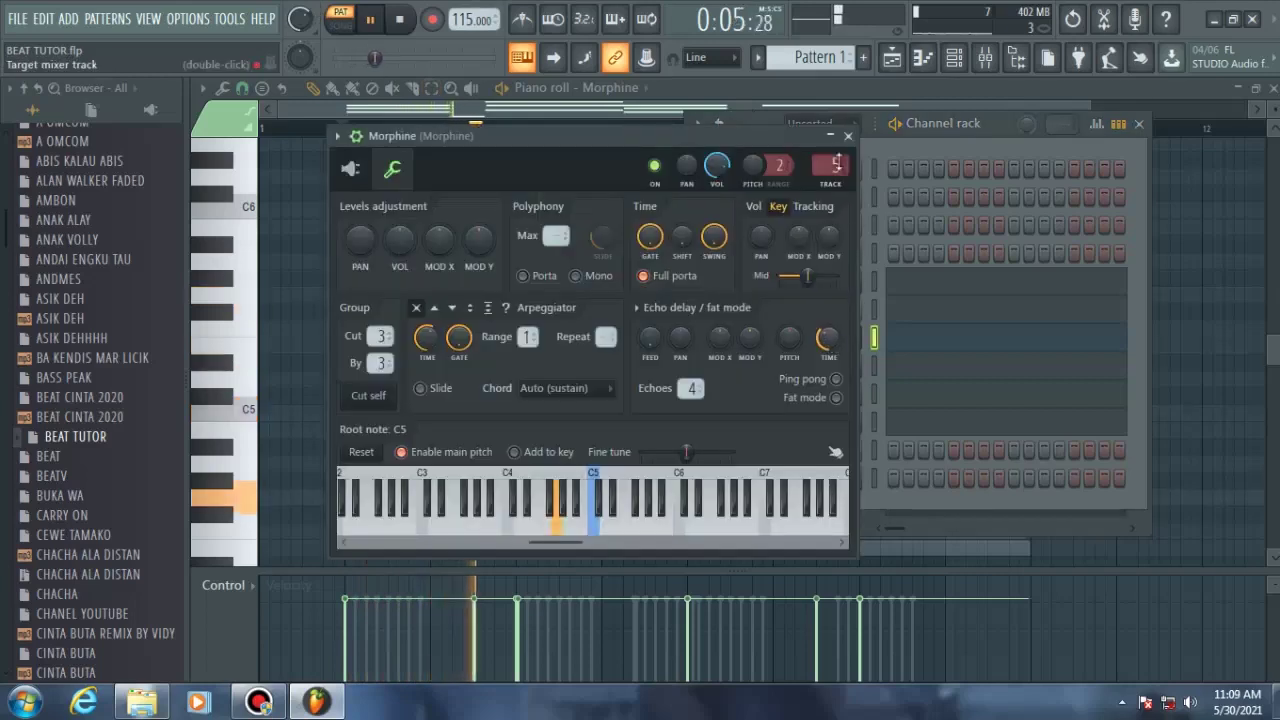
{"action": "left_click", "coordinate": [848, 136]}
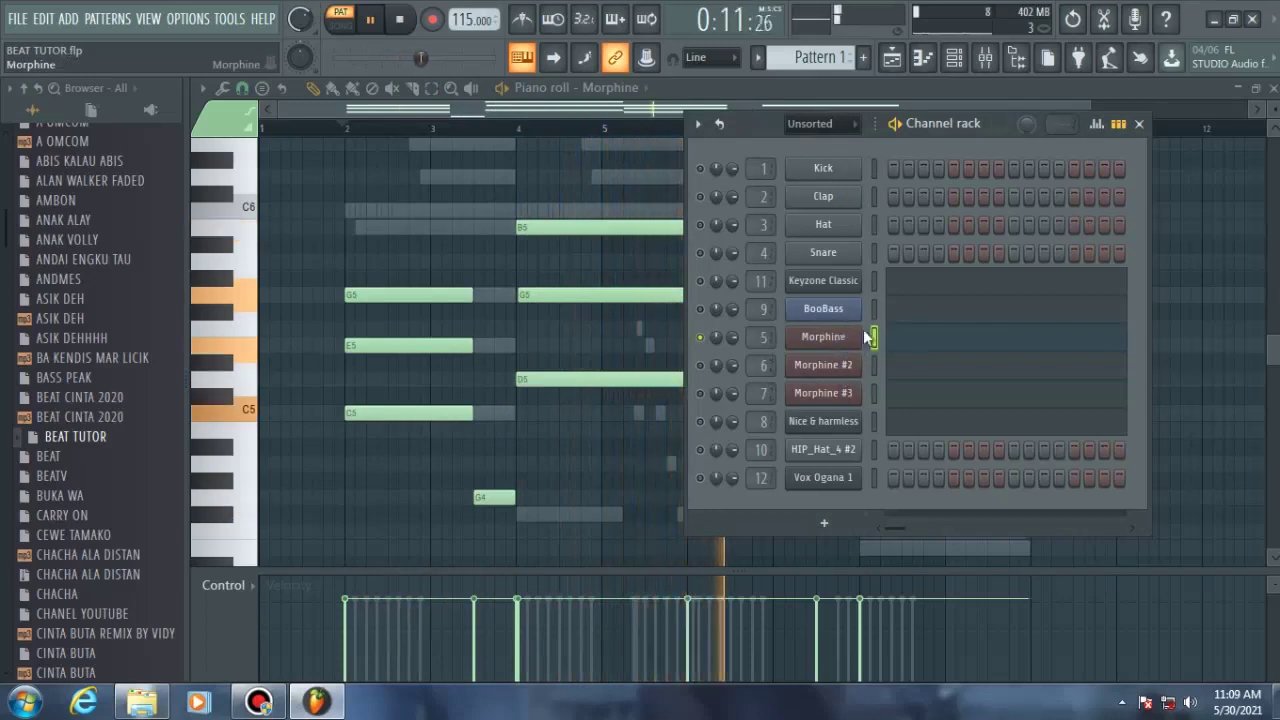
{"action": "right_click", "coordinate": [834, 337]}
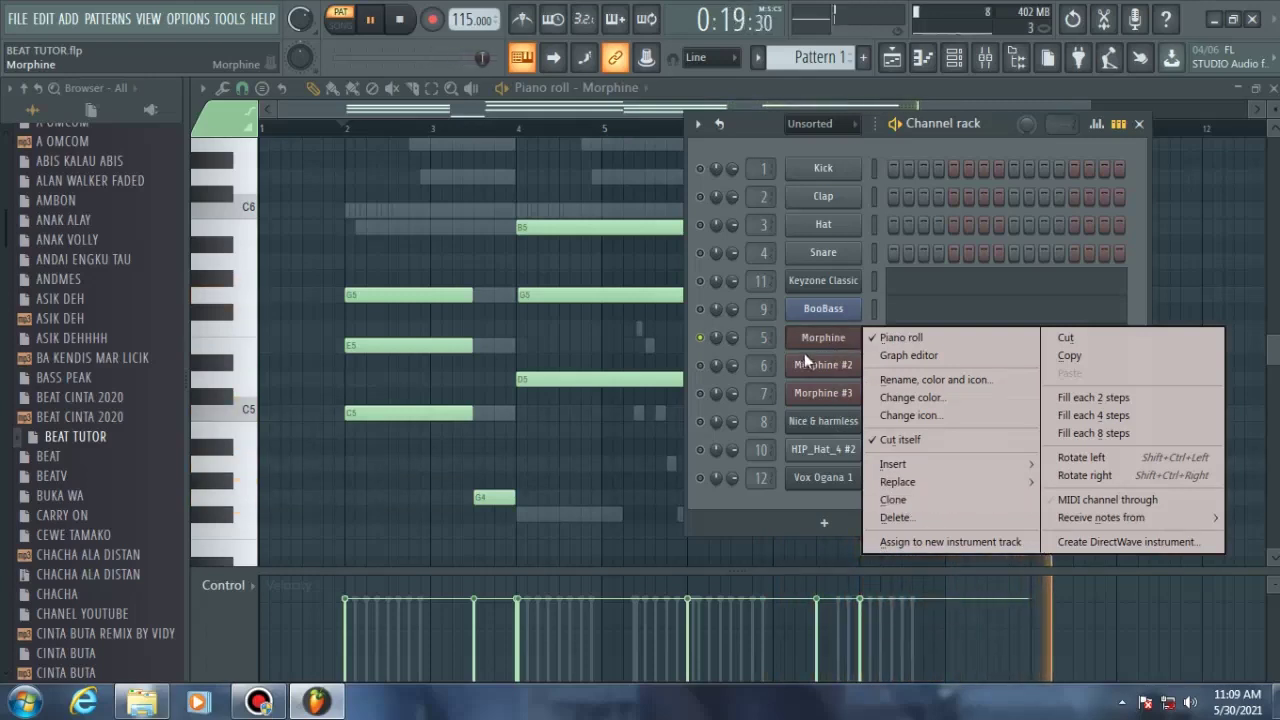
{"action": "left_click", "coordinate": [778, 349]}
{"action": "key", "text": "space"}
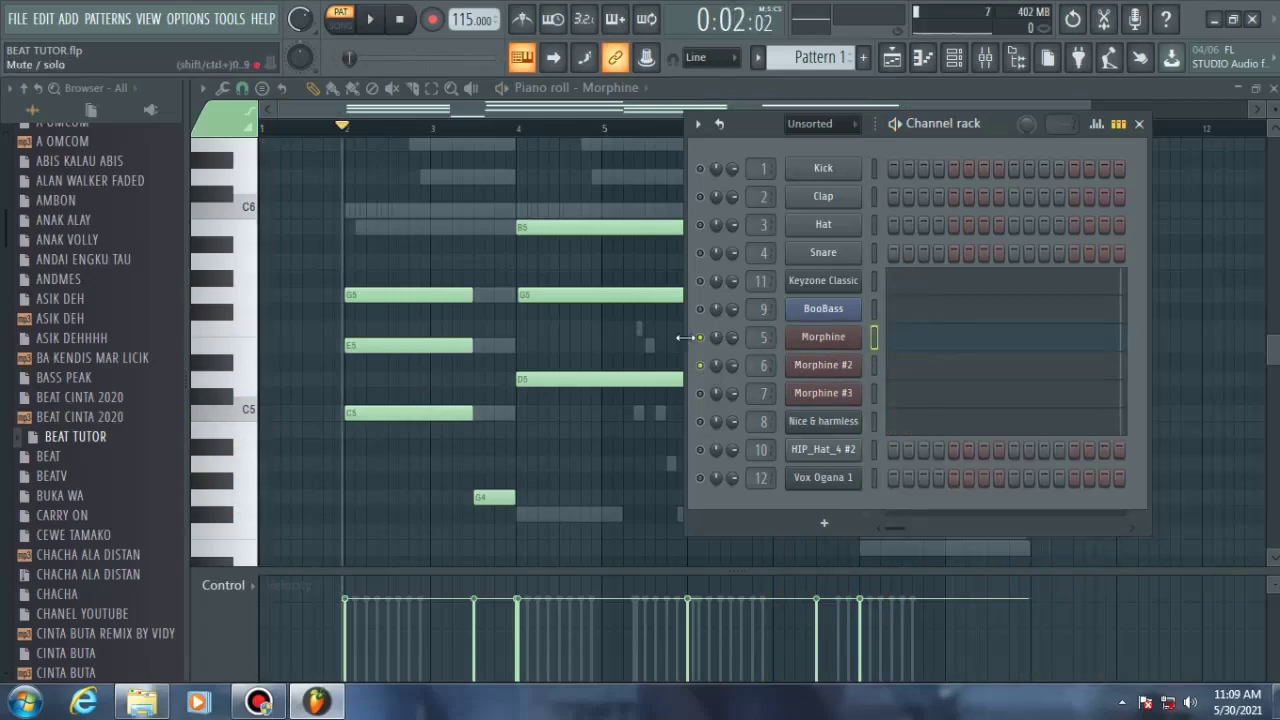
- Solo the Morphine #2 channel, show its Pattern 1 notes in the piano roll and play them
{"action": "left_click", "coordinate": [940, 376]}
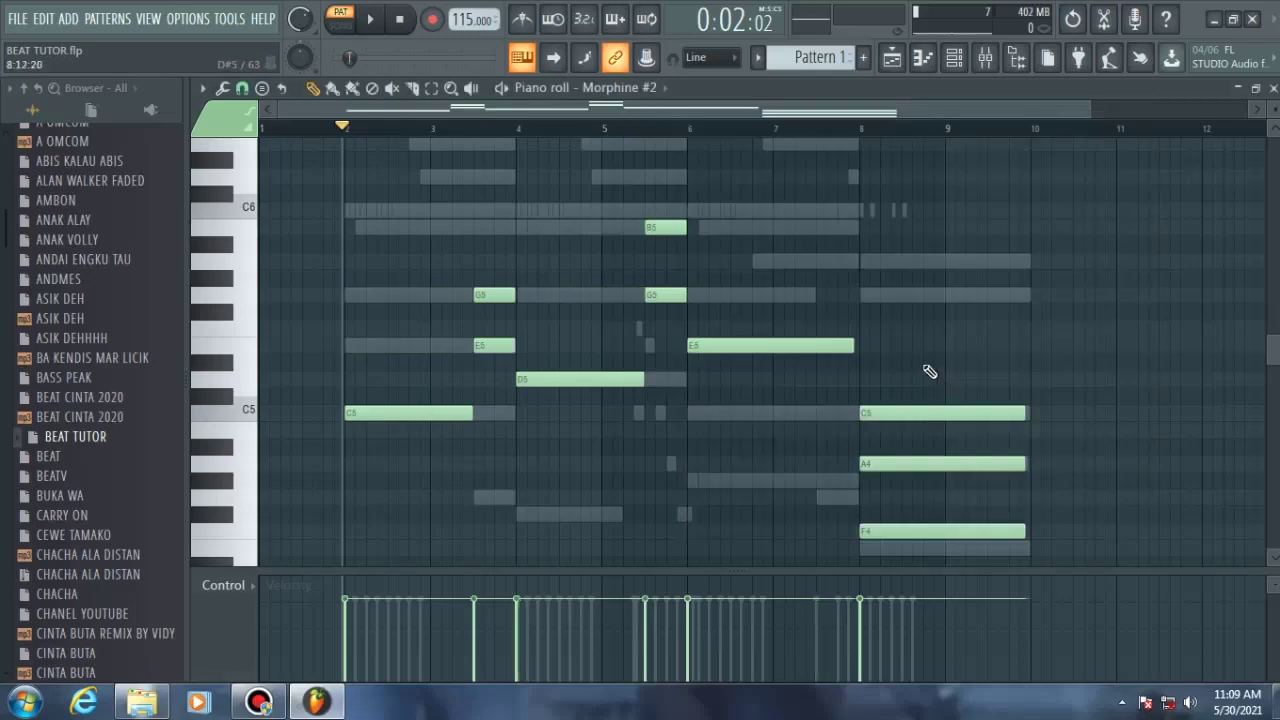
{"action": "key", "text": "space"}
- Inspect the Fruity parametric EQ 2 and Fruity Reeverb 2 effects on the Morphine mixer track
{"action": "left_click", "coordinate": [986, 58]}
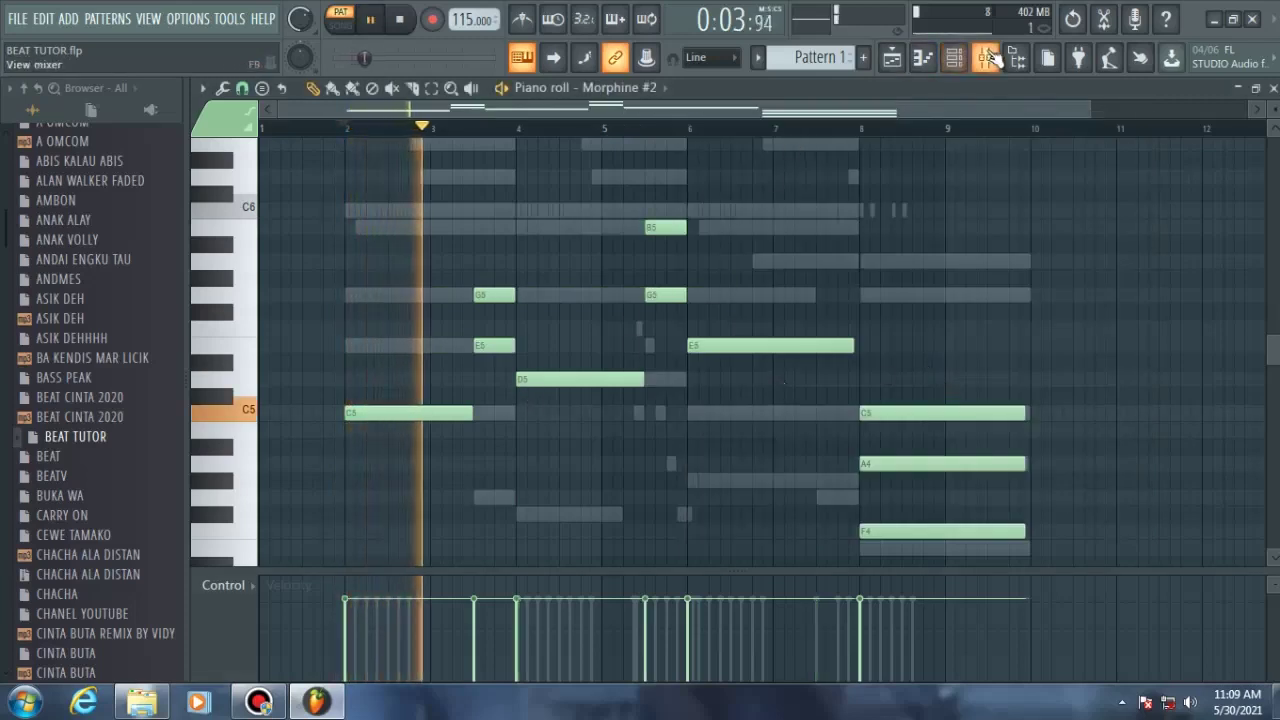
{"action": "left_click", "coordinate": [355, 250]}
{"action": "left_click", "coordinate": [337, 245]}
{"action": "left_click", "coordinate": [1186, 155]}
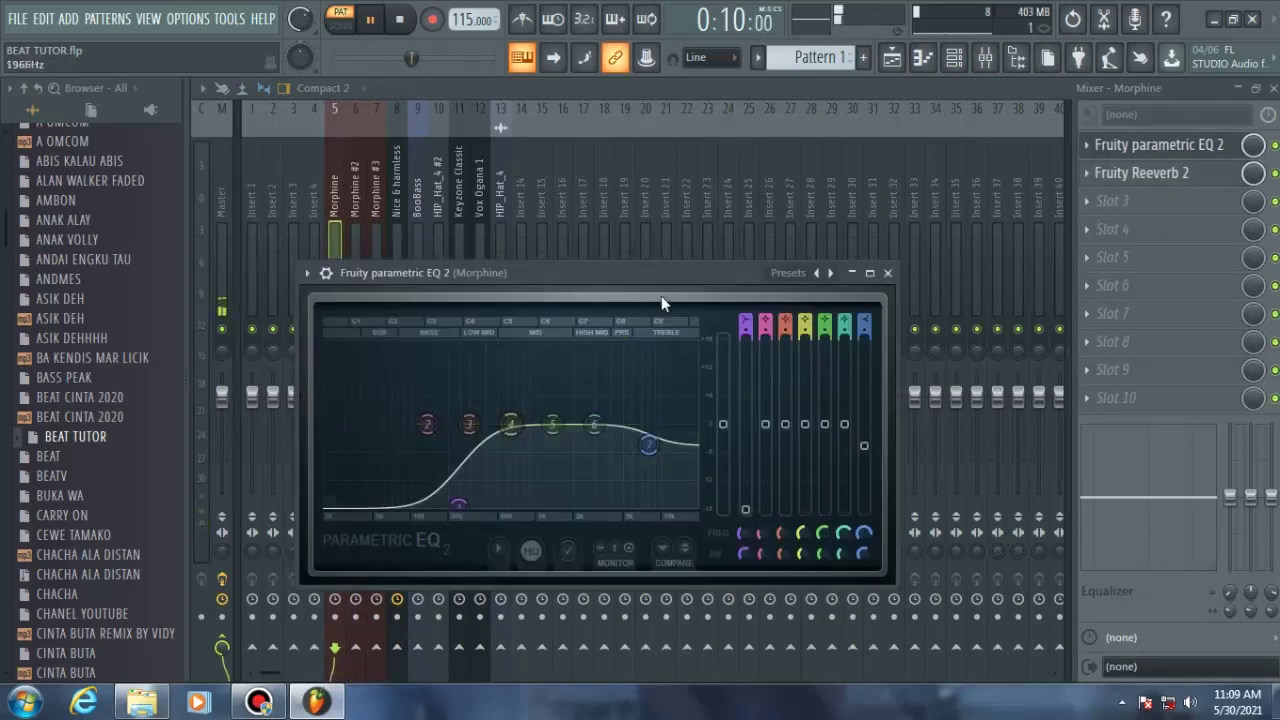
{"action": "left_click", "coordinate": [1187, 174]}
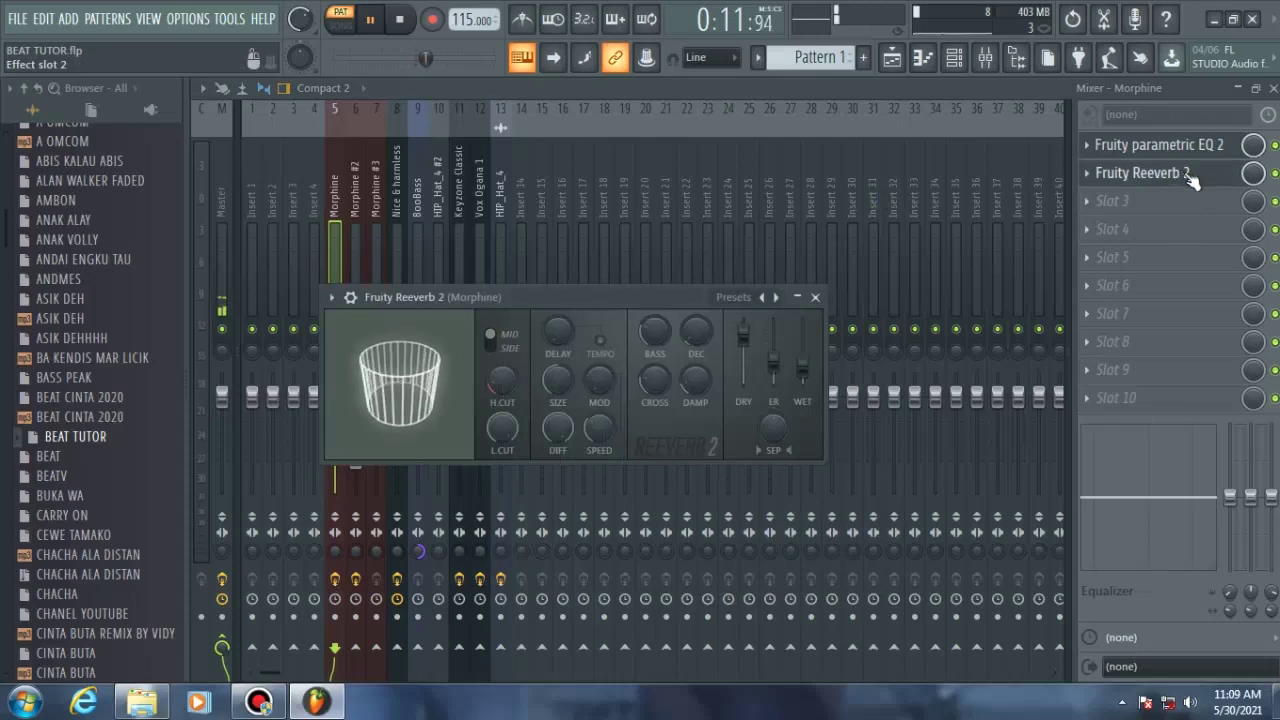
{"action": "left_click", "coordinate": [1191, 177]}
- Inspect the Fruity parametric EQ 2 and Kickstart effects on the Morphine #2 mixer track, close the mixer and stop playback
{"action": "left_click", "coordinate": [362, 246]}
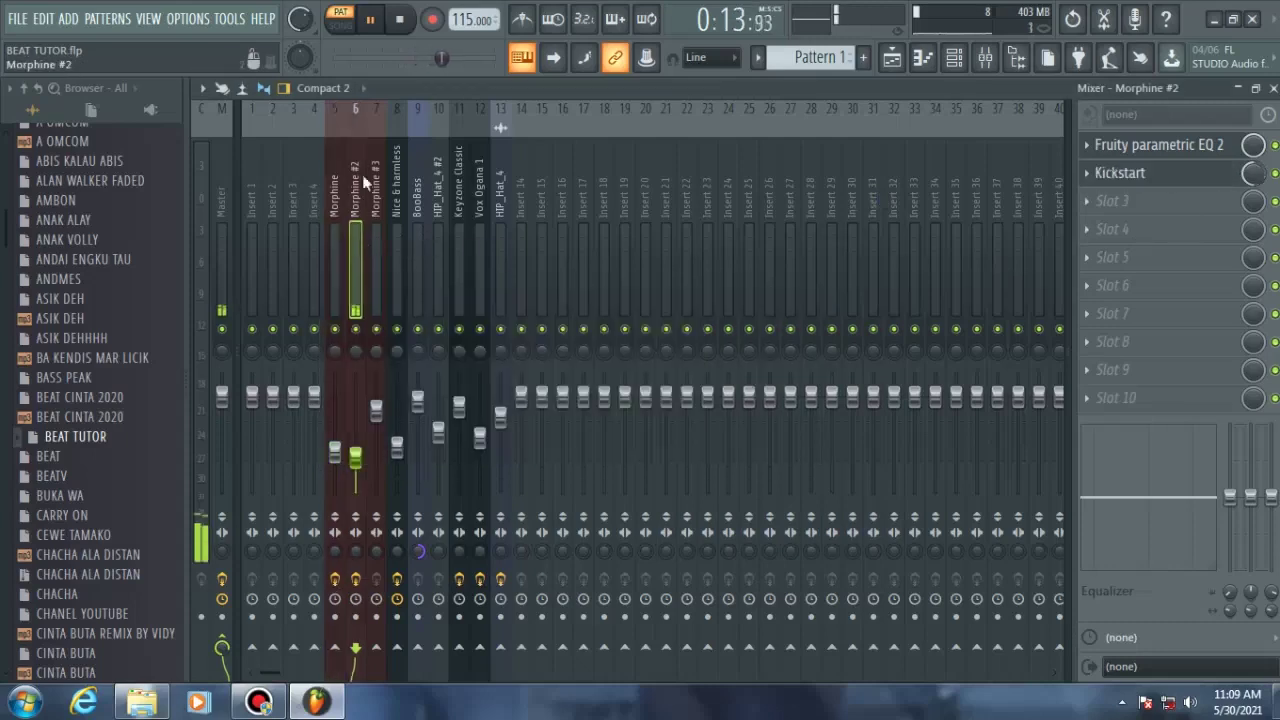
{"action": "left_click", "coordinate": [1168, 160]}
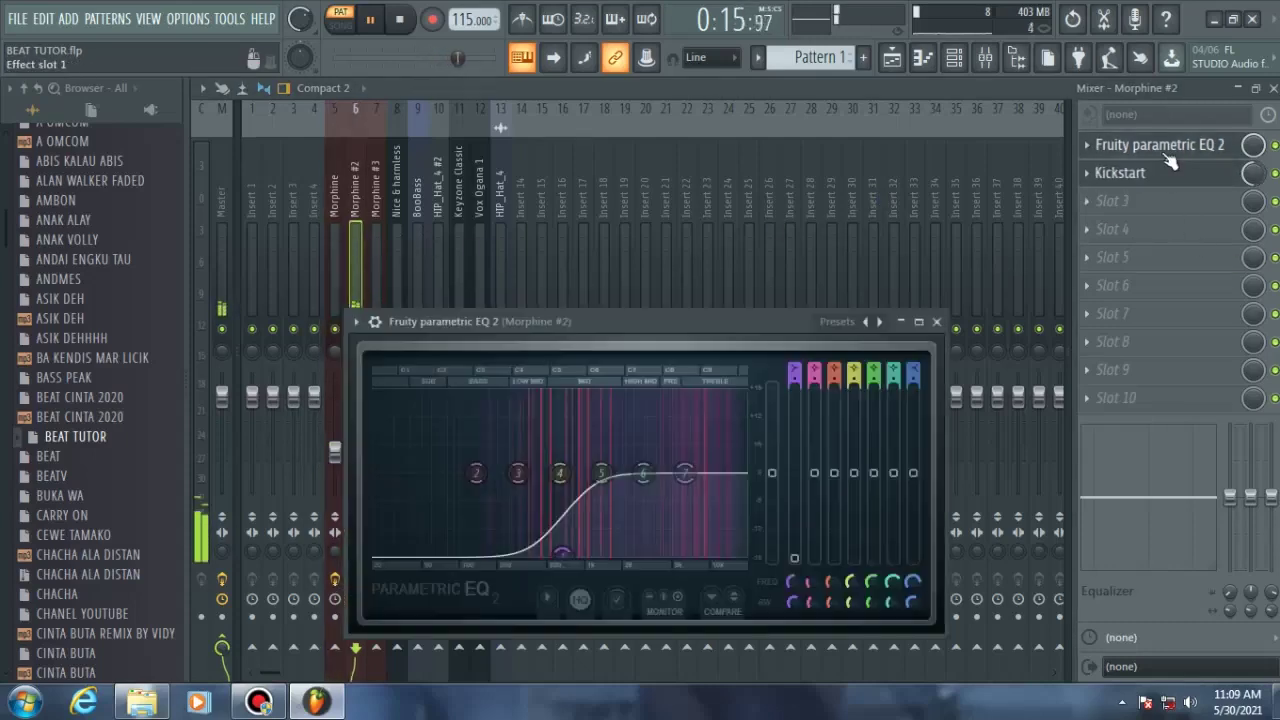
{"action": "left_click", "coordinate": [936, 321]}
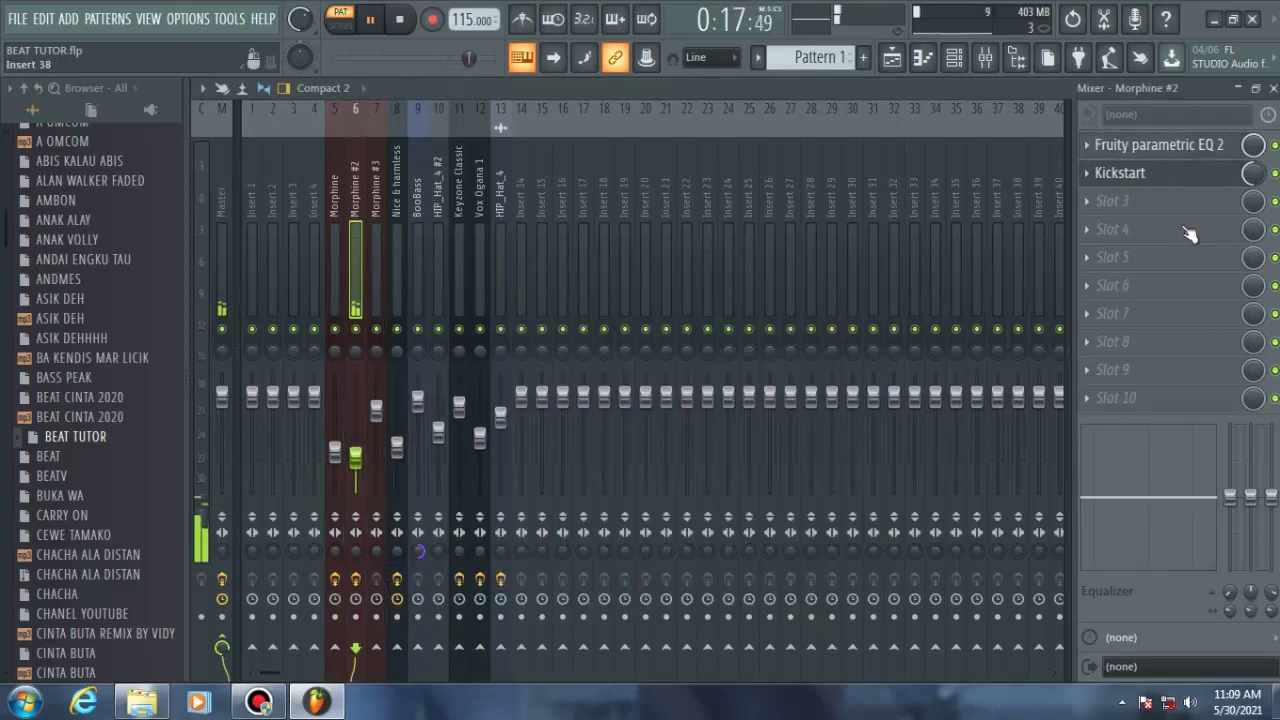
{"action": "left_click", "coordinate": [1181, 176]}
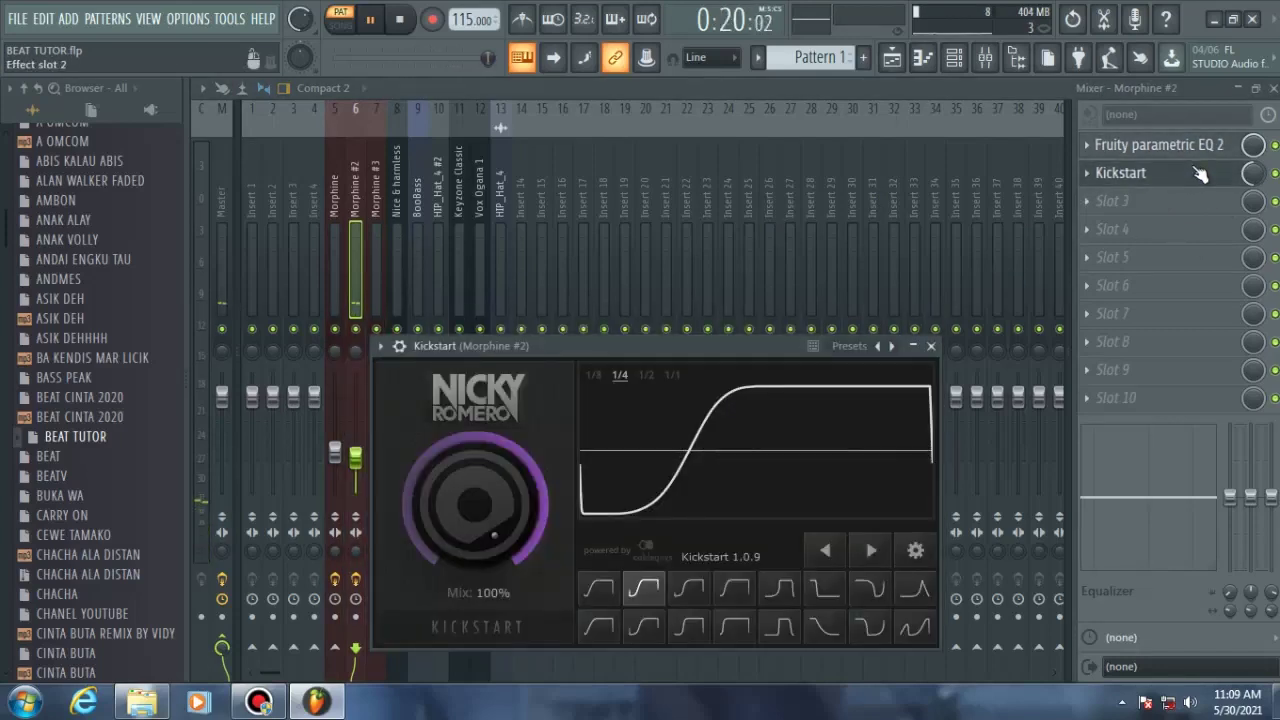
{"action": "left_click", "coordinate": [931, 345]}
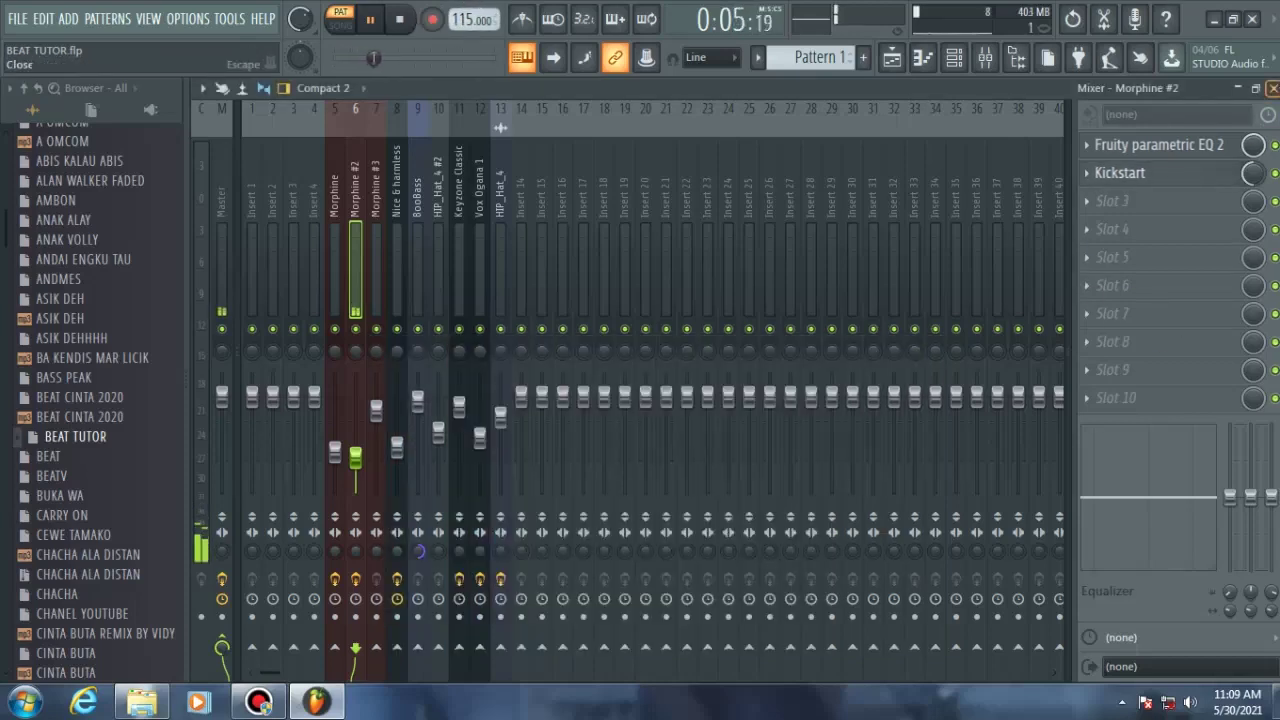
{"action": "left_click", "coordinate": [1273, 89]}
{"action": "left_click", "coordinate": [892, 273]}
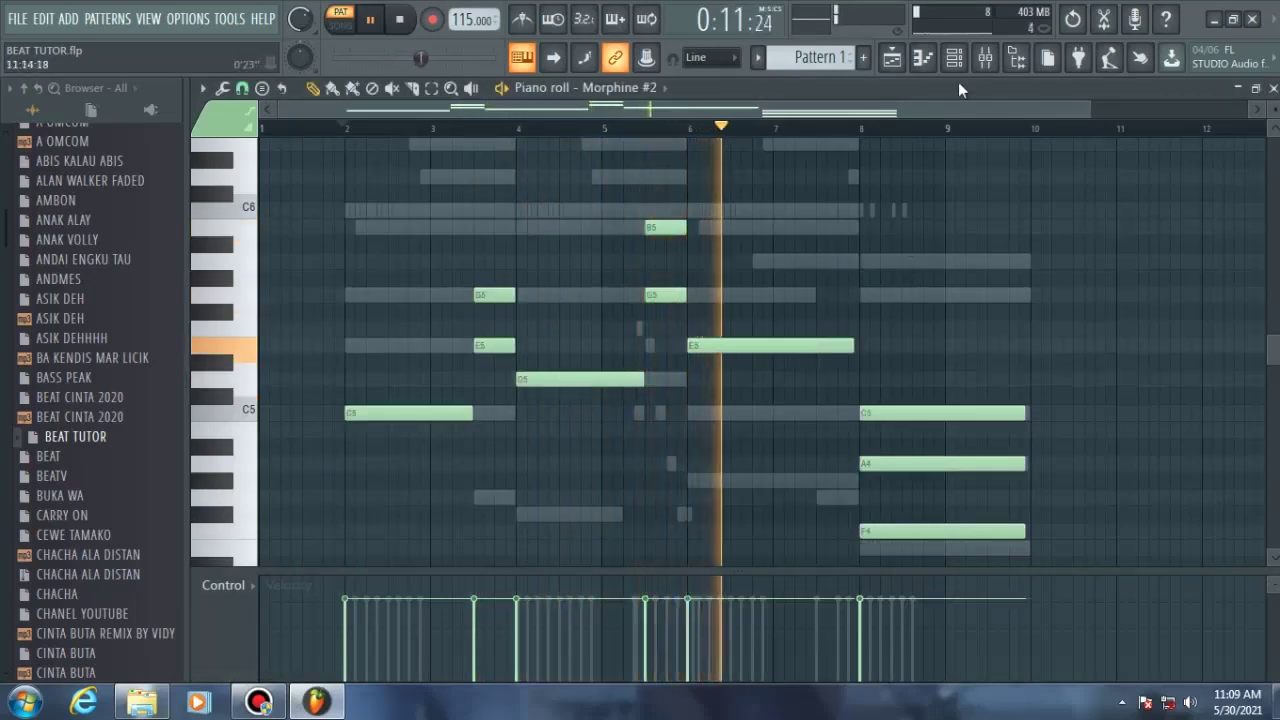
{"action": "key", "text": "space"}
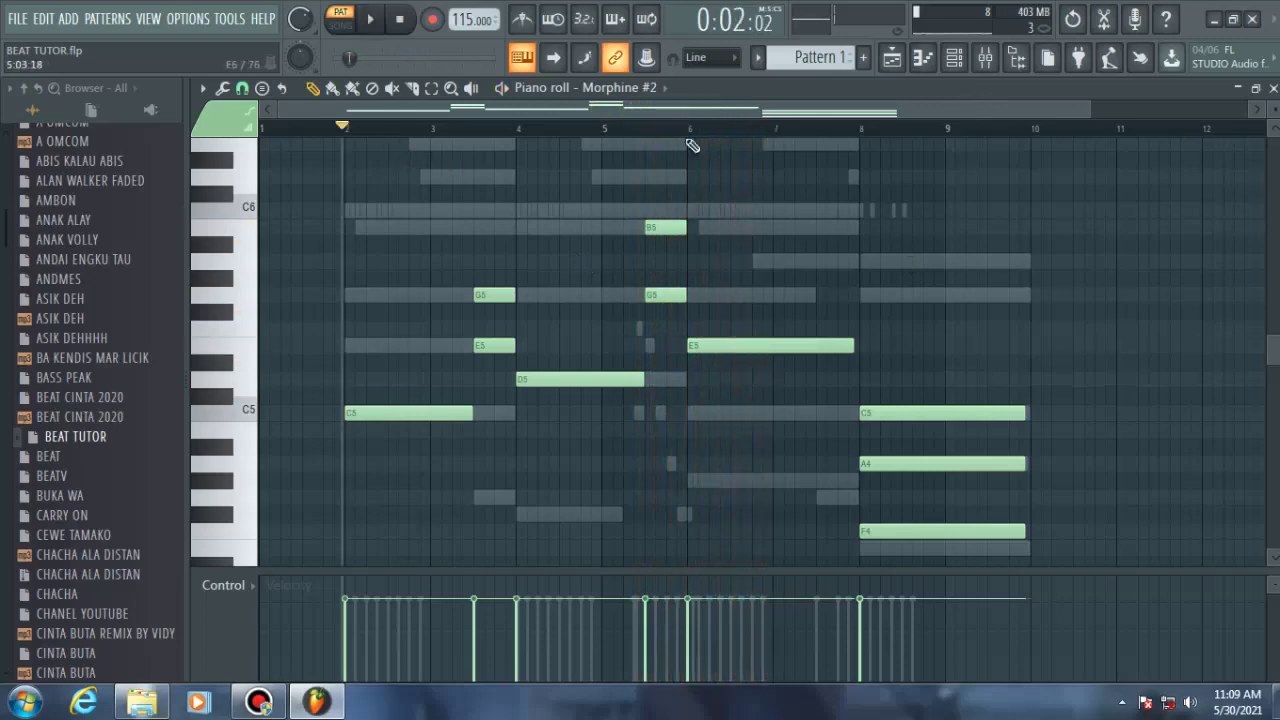
- Solo the Morphine #3 channel, review its synthesizer settings and play its Pattern 1 notes in the piano roll
{"action": "left_click", "coordinate": [953, 58]}
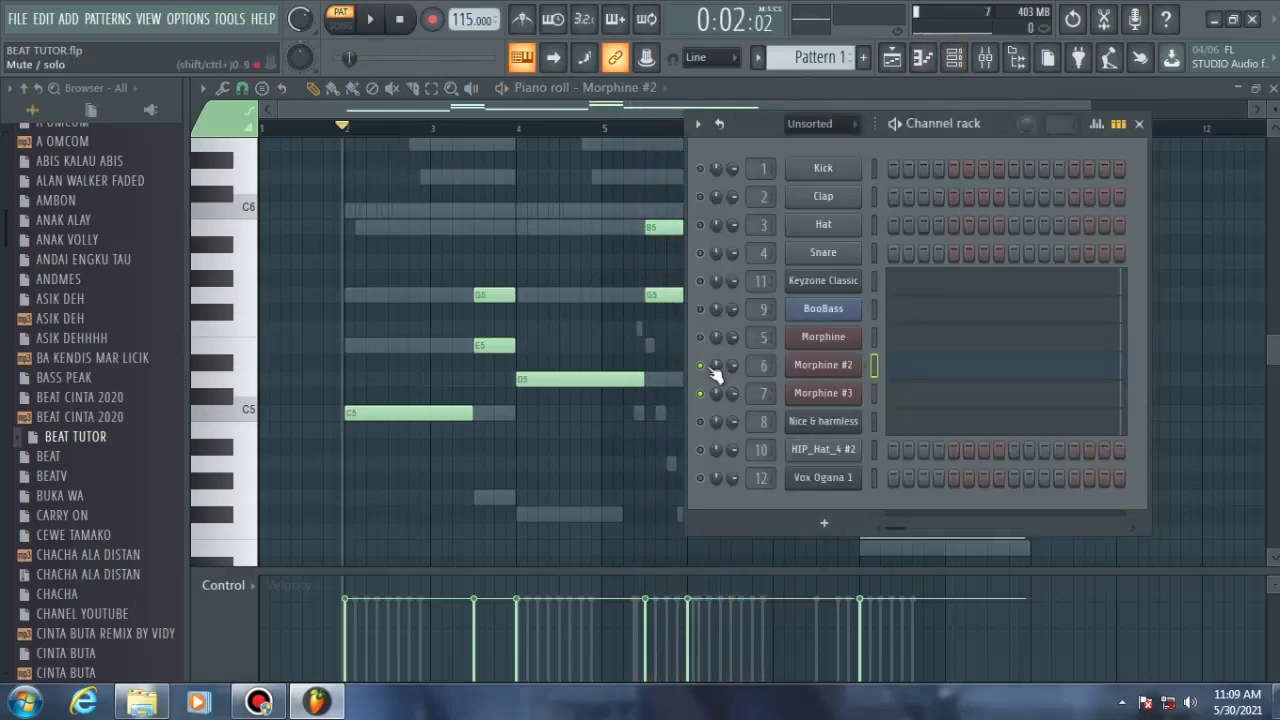
{"action": "left_click", "coordinate": [823, 392]}
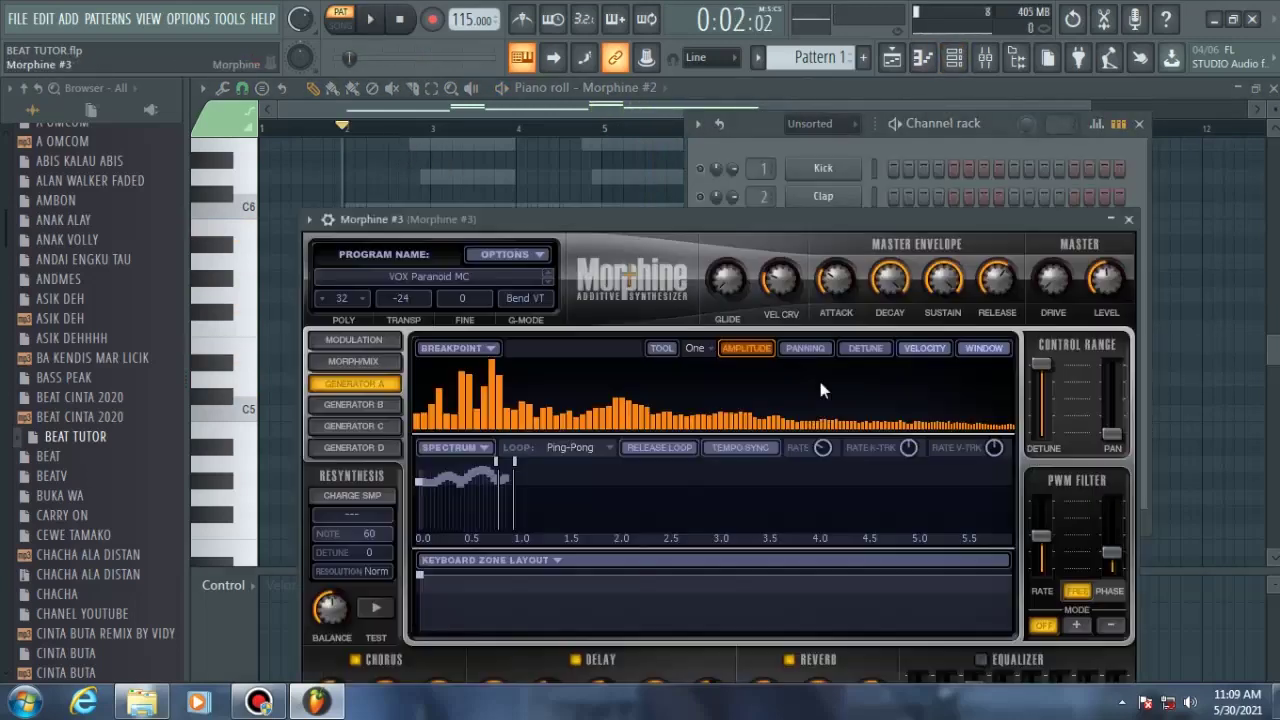
{"action": "left_click", "coordinate": [1129, 222]}
{"action": "left_click", "coordinate": [921, 398]}
{"action": "key", "text": "space"}
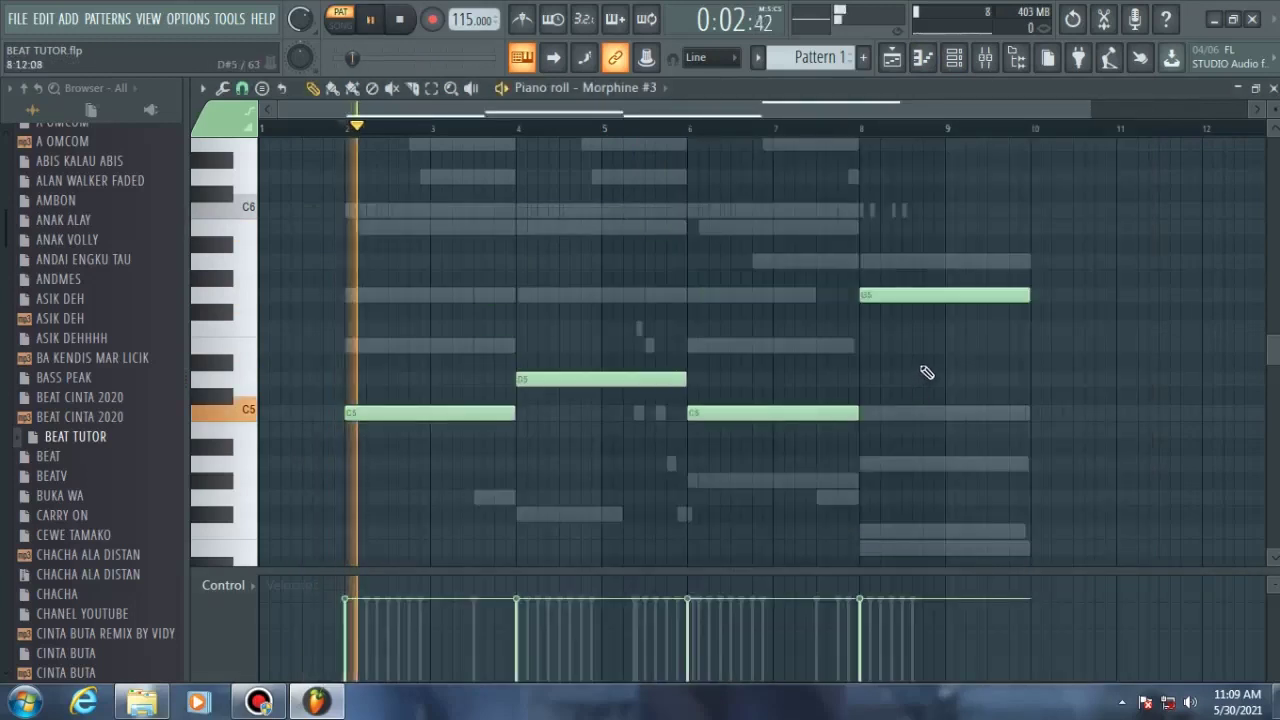
- Reposition the Channel rack over the middle of the piano roll and stop playback
{"action": "left_click", "coordinate": [955, 58]}
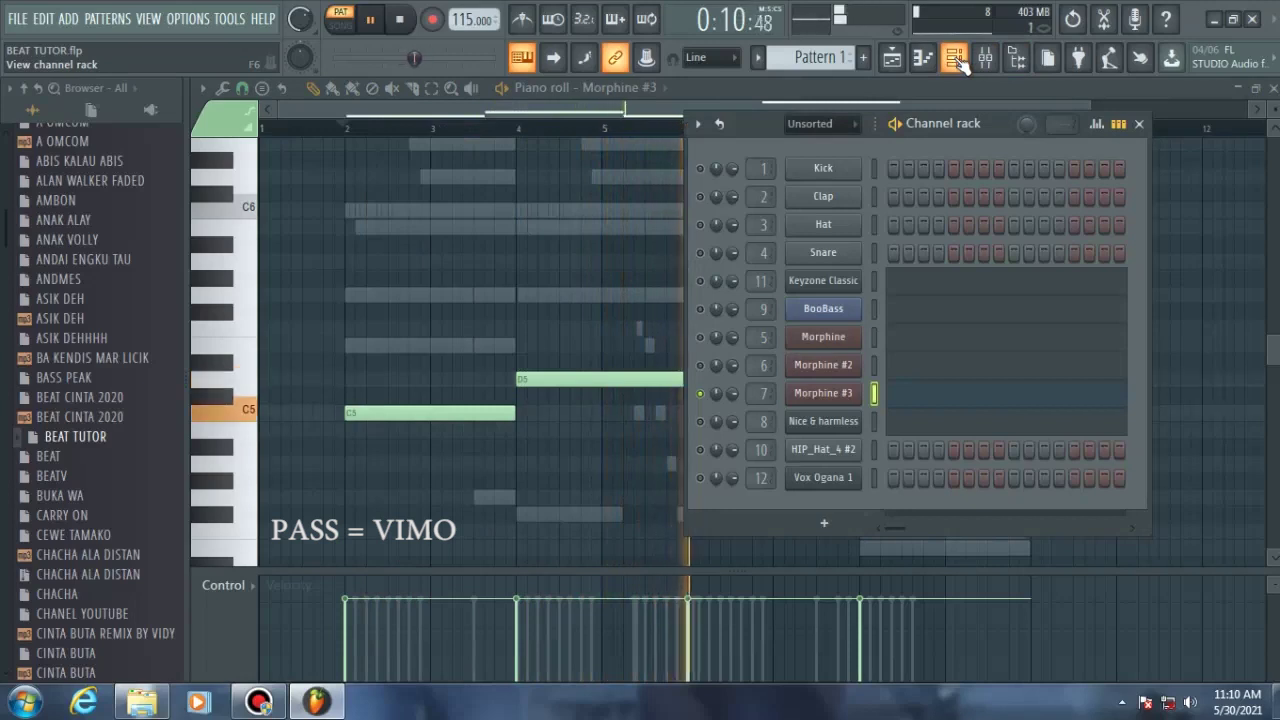
{"action": "left_click_drag", "start_coordinate": [933, 124], "coordinate": [626, 201]}
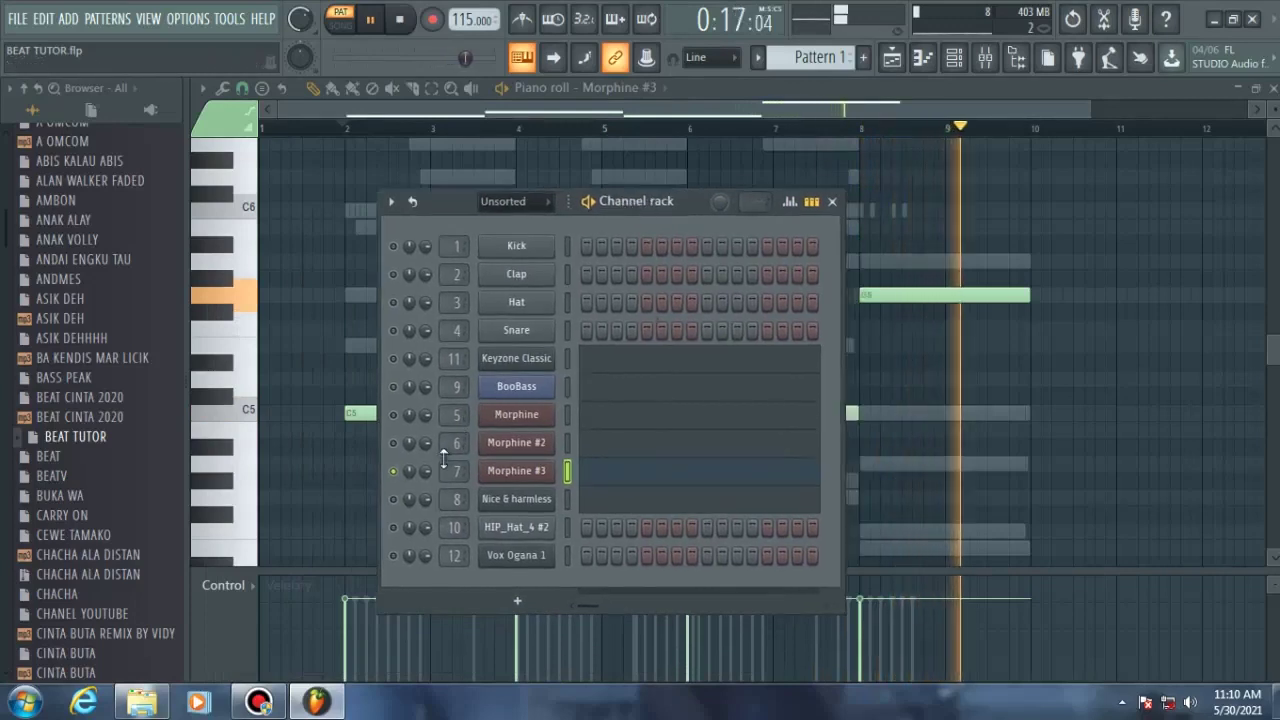
{"action": "key", "text": "space"}
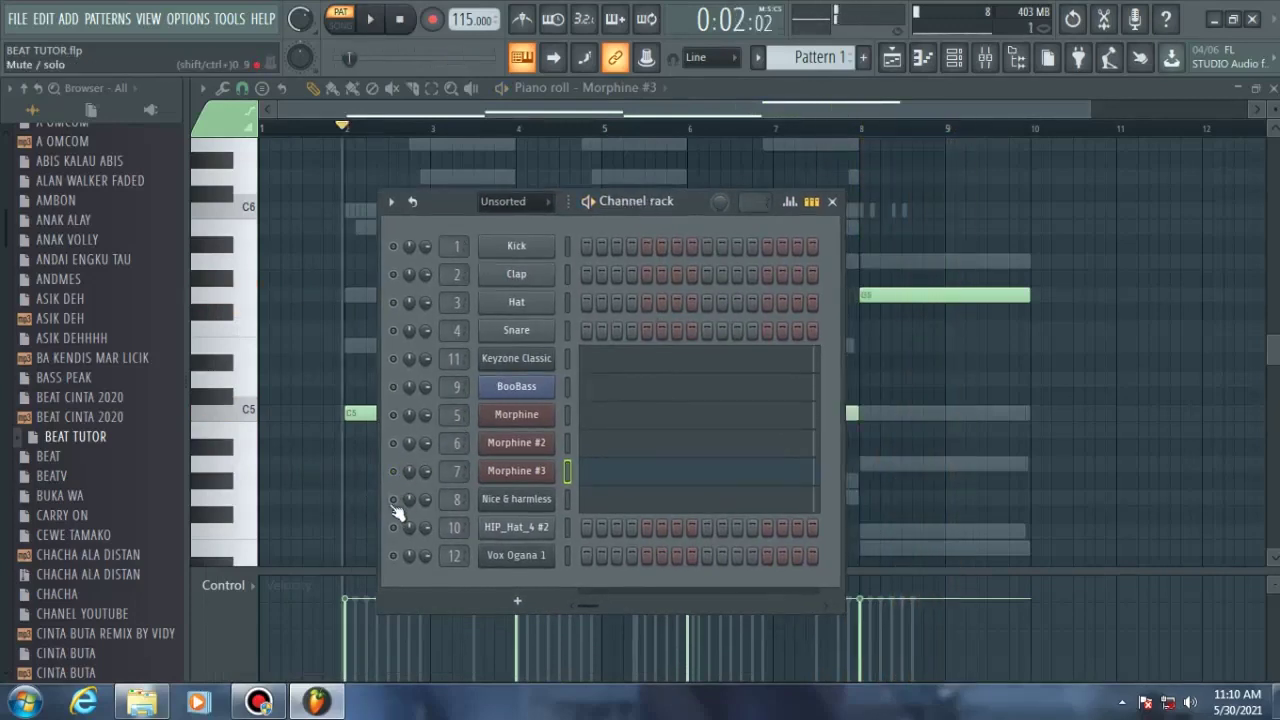
- Solo the Nice & harmless channel, show its Pattern 1 notes and synthesizer settings, and start playing its part
{"action": "left_click", "coordinate": [640, 503]}
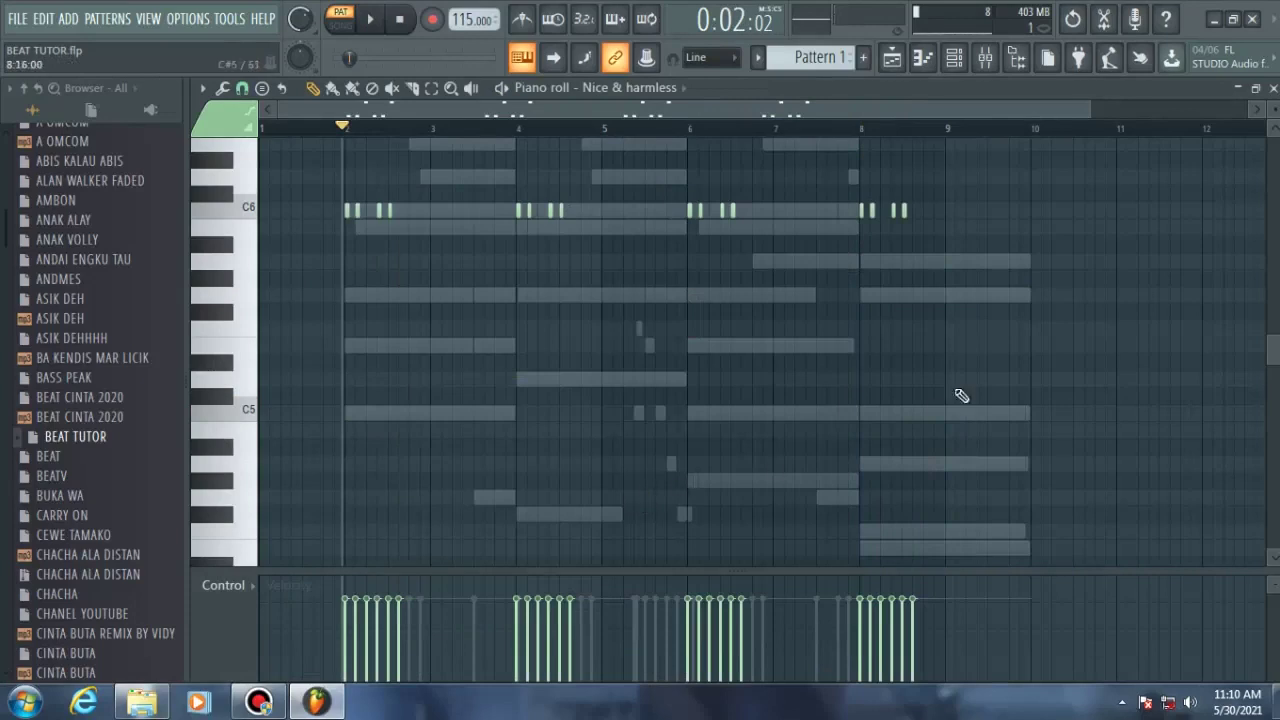
{"action": "scroll", "coordinate": [851, 414], "scroll_direction": "up", "scroll_amount": 2}
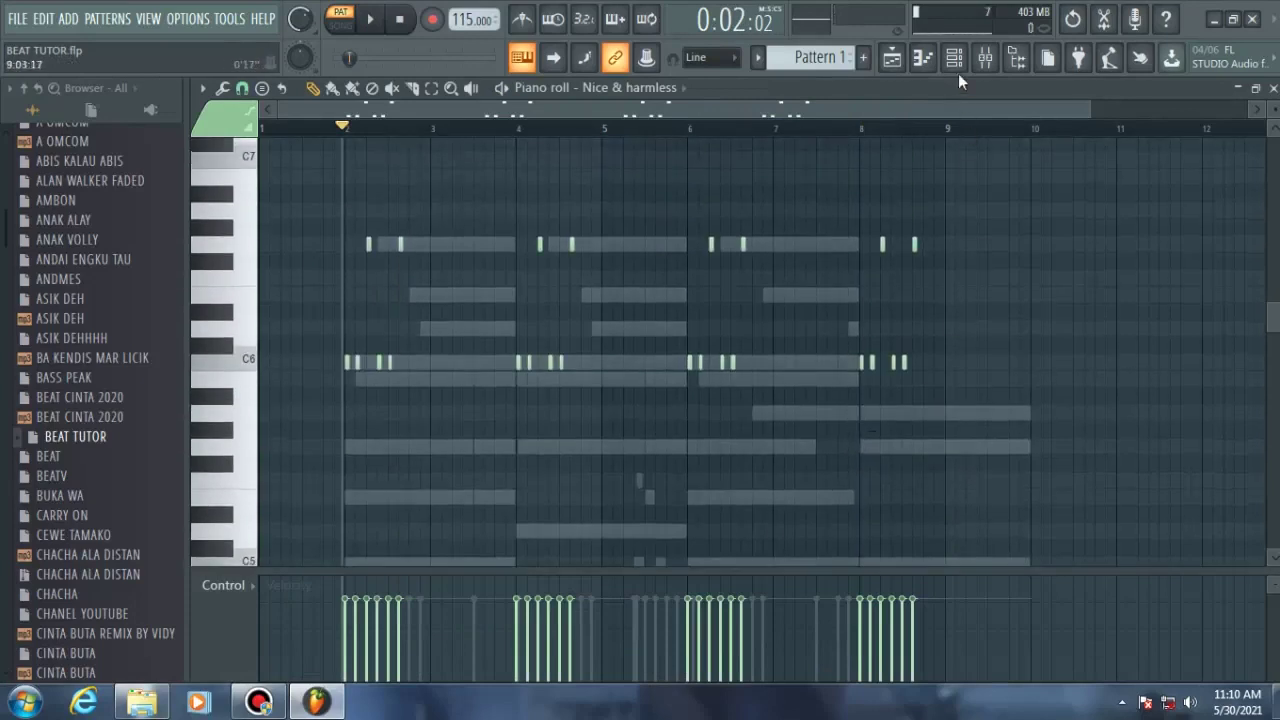
{"action": "left_click", "coordinate": [955, 58]}
{"action": "left_click", "coordinate": [540, 503]}
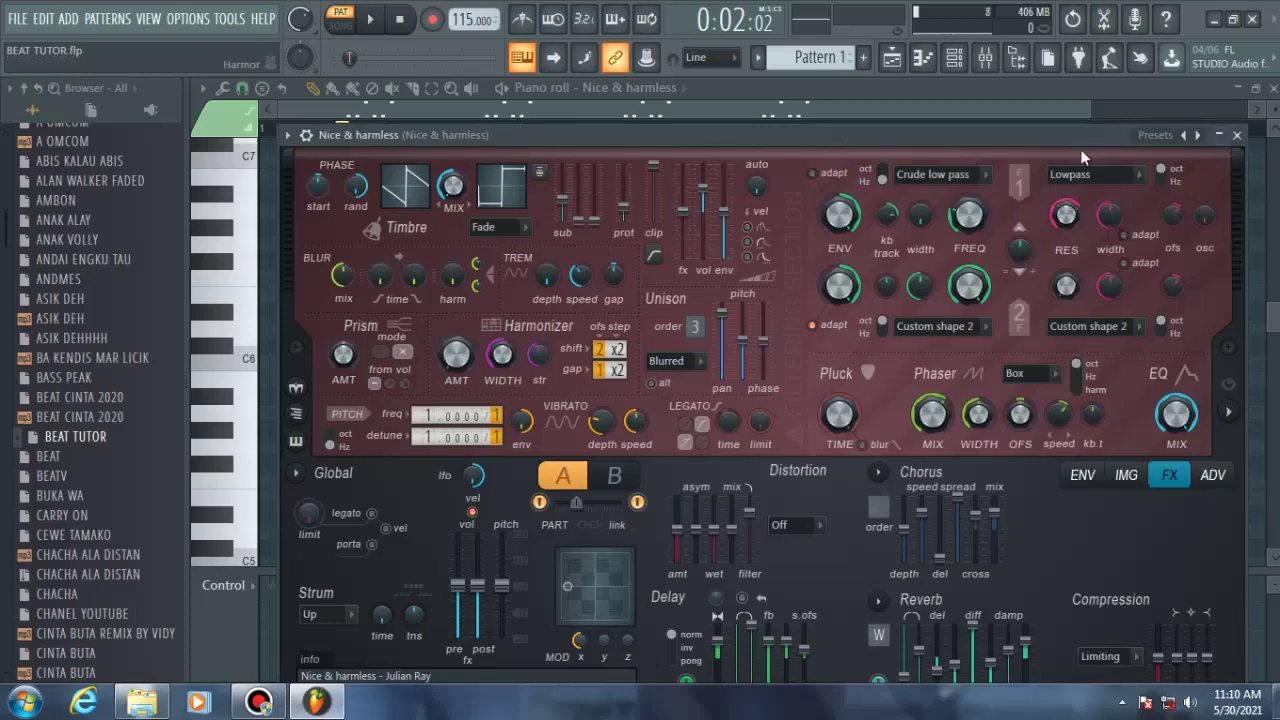
{"action": "key", "text": "space"}
{"action": "left_click", "coordinate": [1237, 134]}
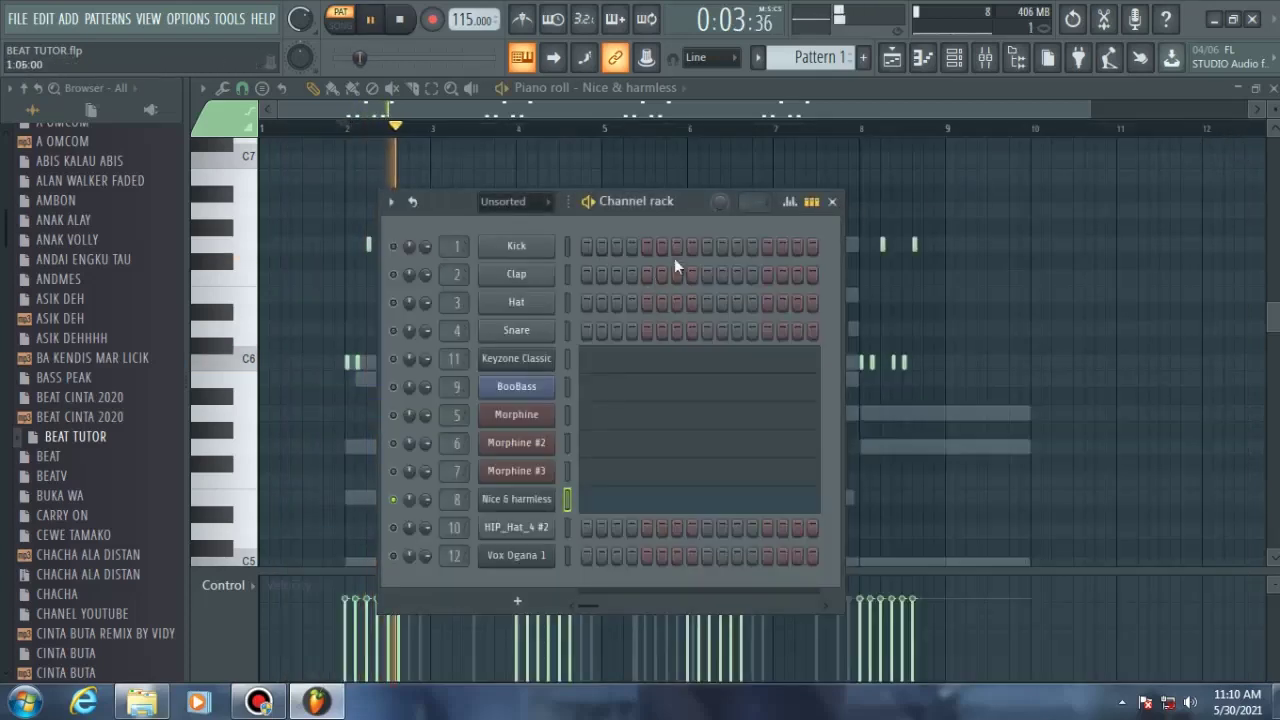
- Inspect the Fruity parametric EQ 2 curve on the Nice & harmless mixer track, then close the effect
{"action": "left_click", "coordinate": [985, 58]}
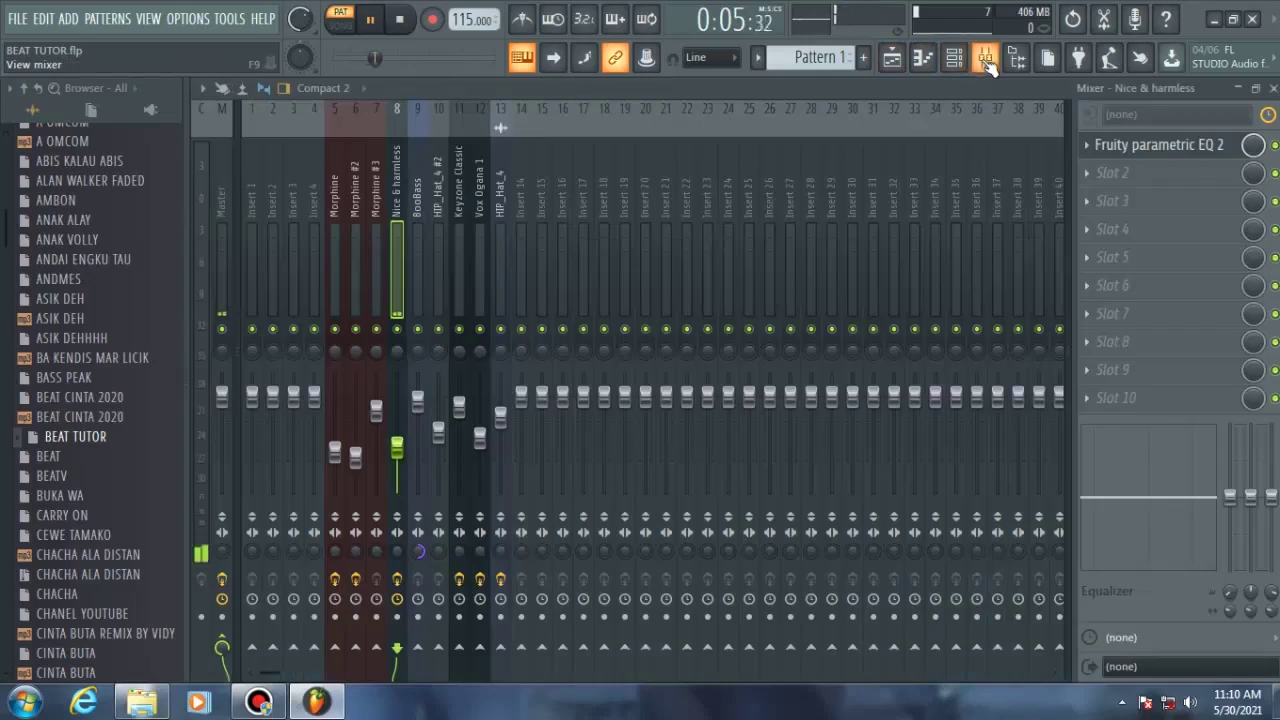
{"action": "left_click", "coordinate": [1190, 150]}
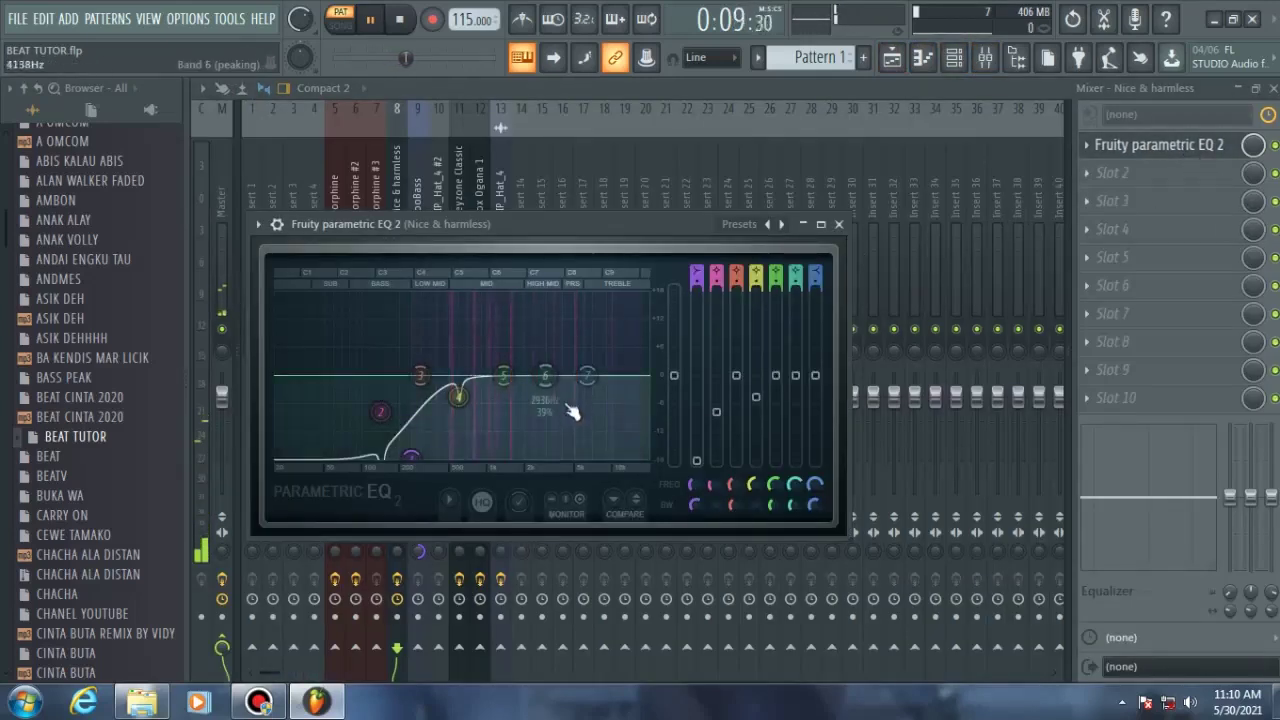
{"action": "left_click", "coordinate": [838, 224]}
- Review the Nice & harmless notes in the piano roll while the part plays, and stop playback
{"action": "left_click", "coordinate": [891, 58]}
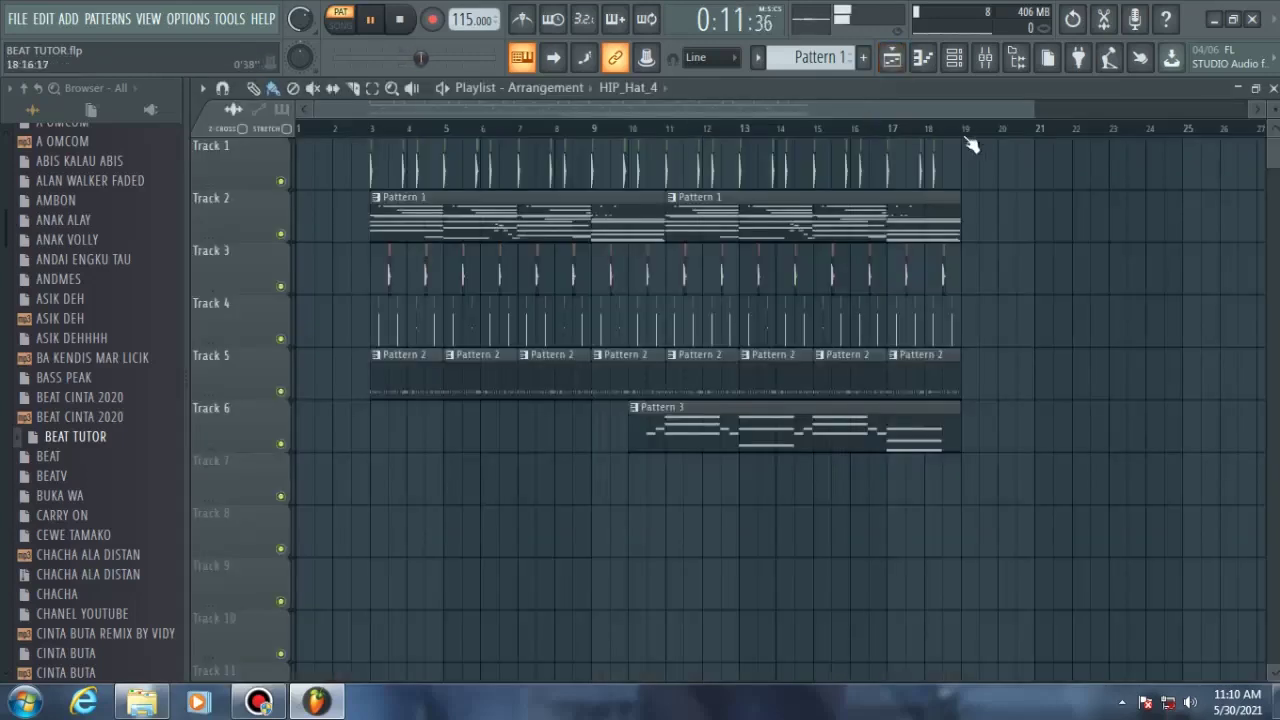
{"action": "left_click", "coordinate": [985, 58]}
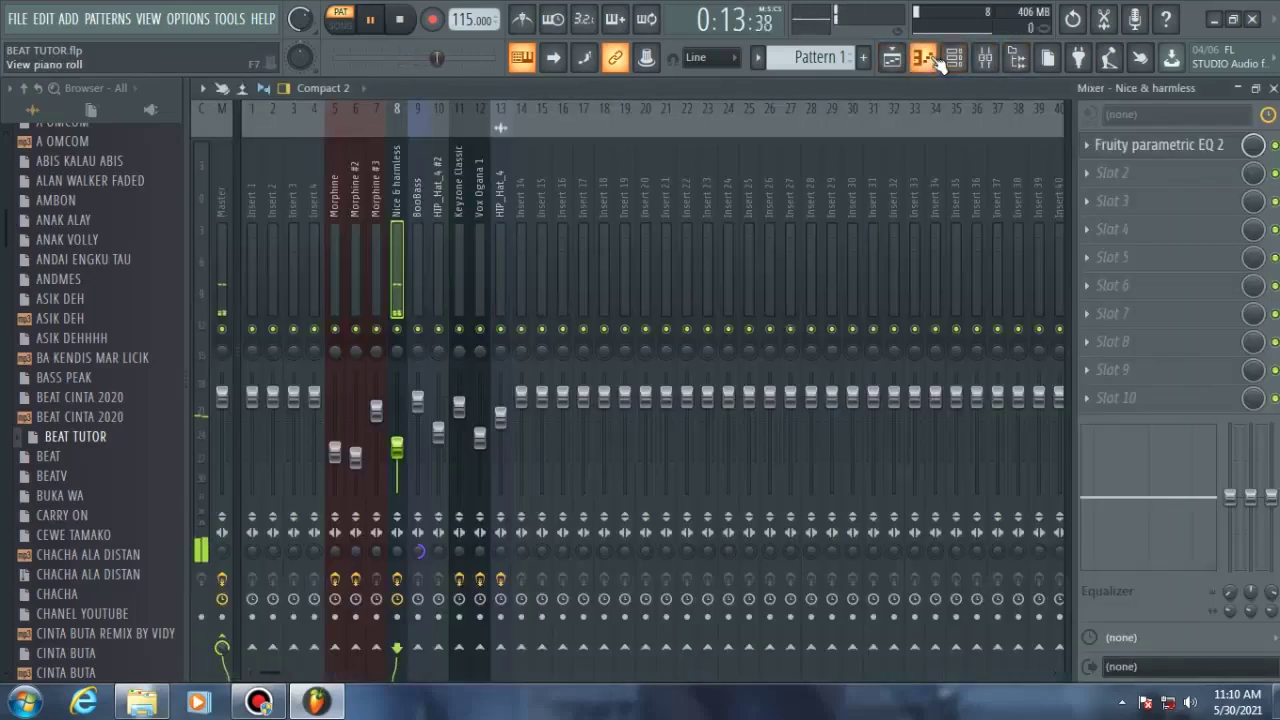
{"action": "left_click", "coordinate": [922, 58]}
{"action": "scroll", "coordinate": [1040, 350], "scroll_direction": "down", "scroll_amount": 2}
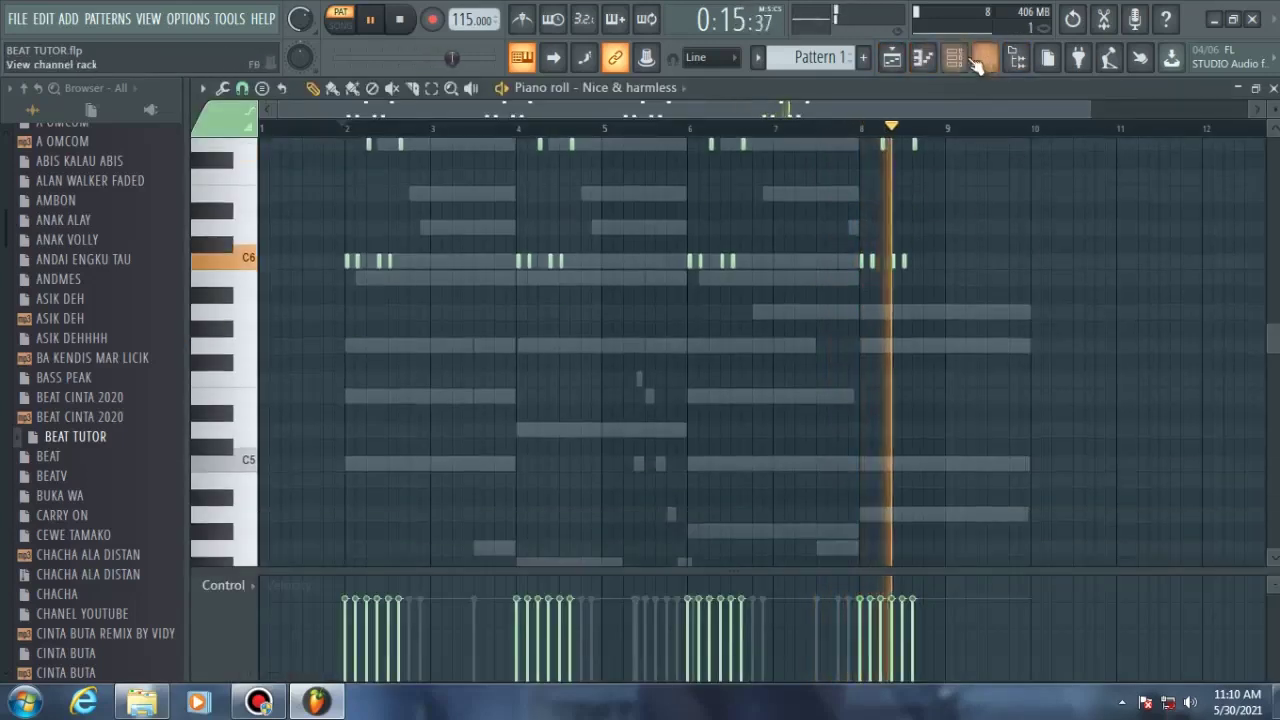
{"action": "left_click", "coordinate": [954, 58]}
{"action": "key", "text": "space"}
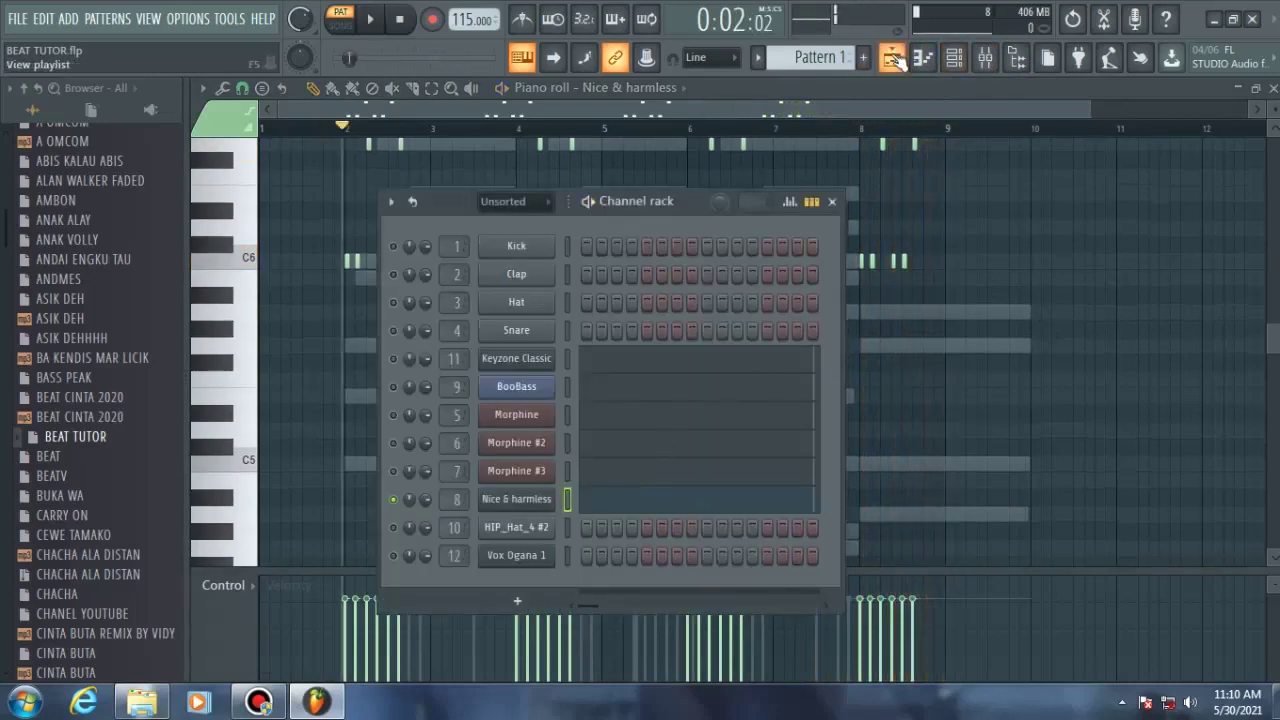
- Open Pattern 2 from the playlist, solo its HIP_Hat_4 #2 channel and play its notes enlarged in the piano roll
{"action": "left_click", "coordinate": [891, 58]}
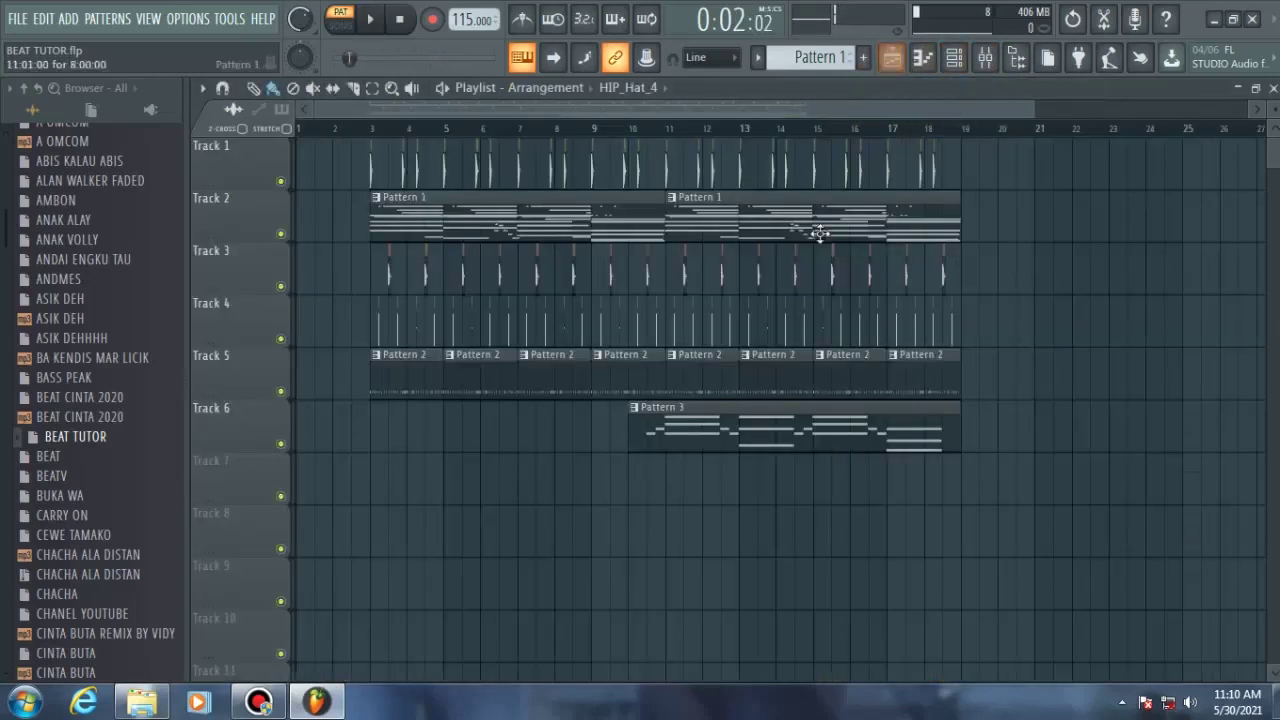
{"action": "double_click", "coordinate": [429, 382]}
{"action": "left_click", "coordinate": [954, 58]}
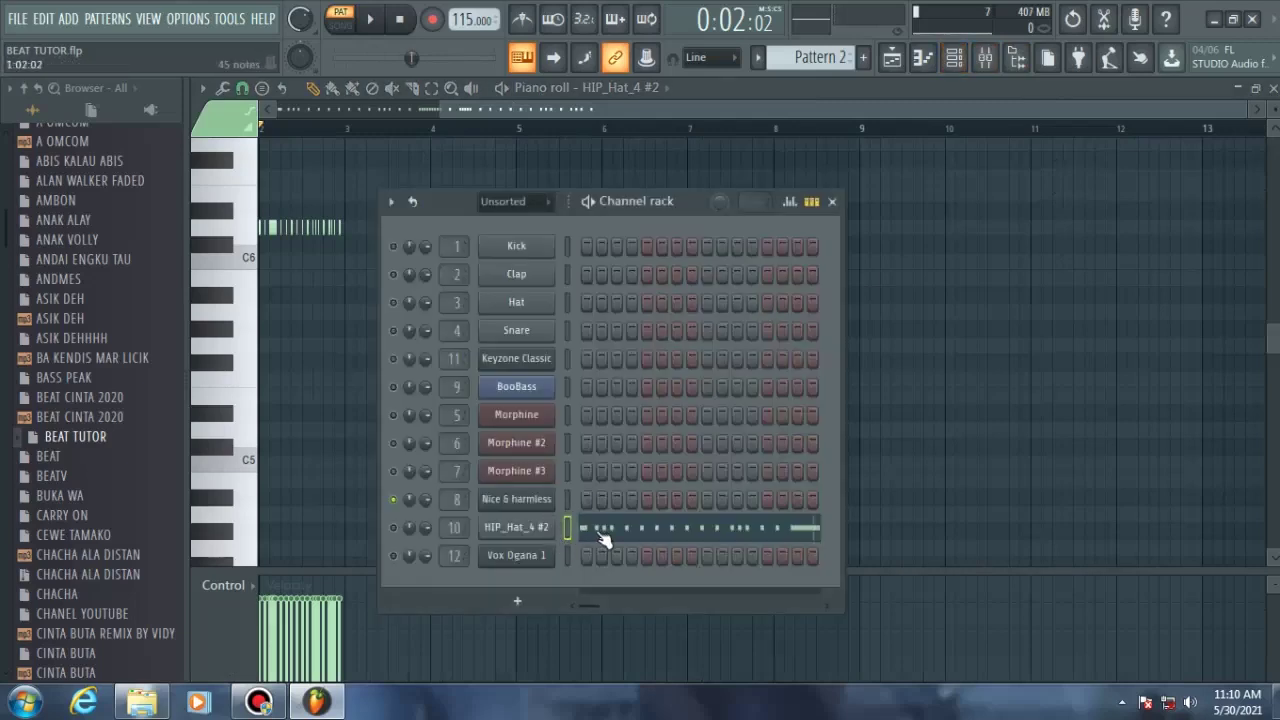
{"action": "key", "text": "F5"}
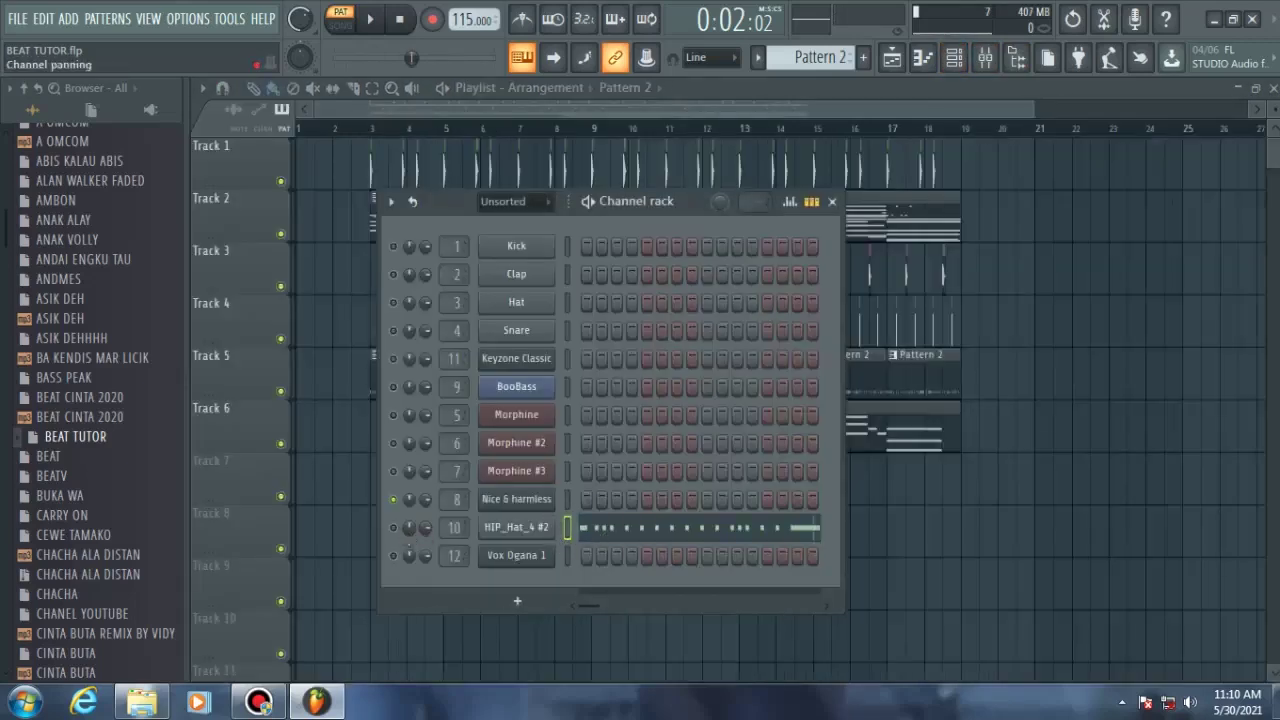
{"action": "left_click", "coordinate": [677, 531]}
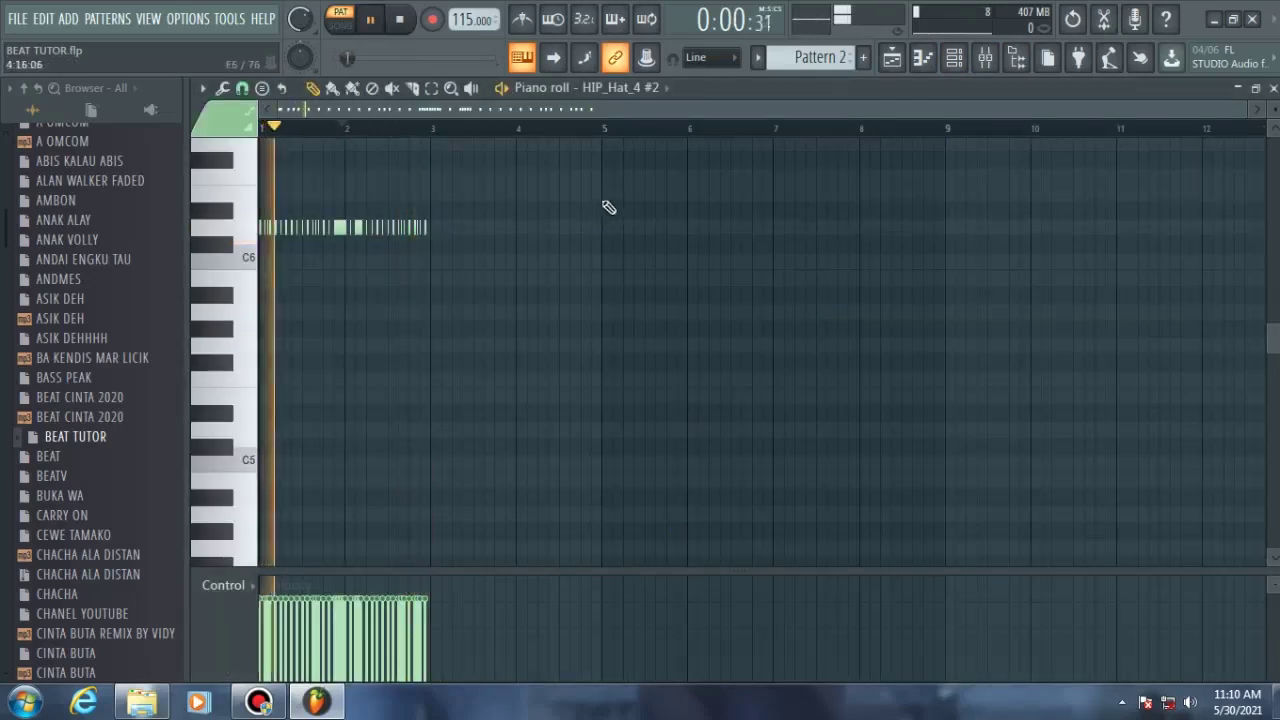
{"action": "left_click_drag", "start_coordinate": [1248, 110], "coordinate": [891, 174]}
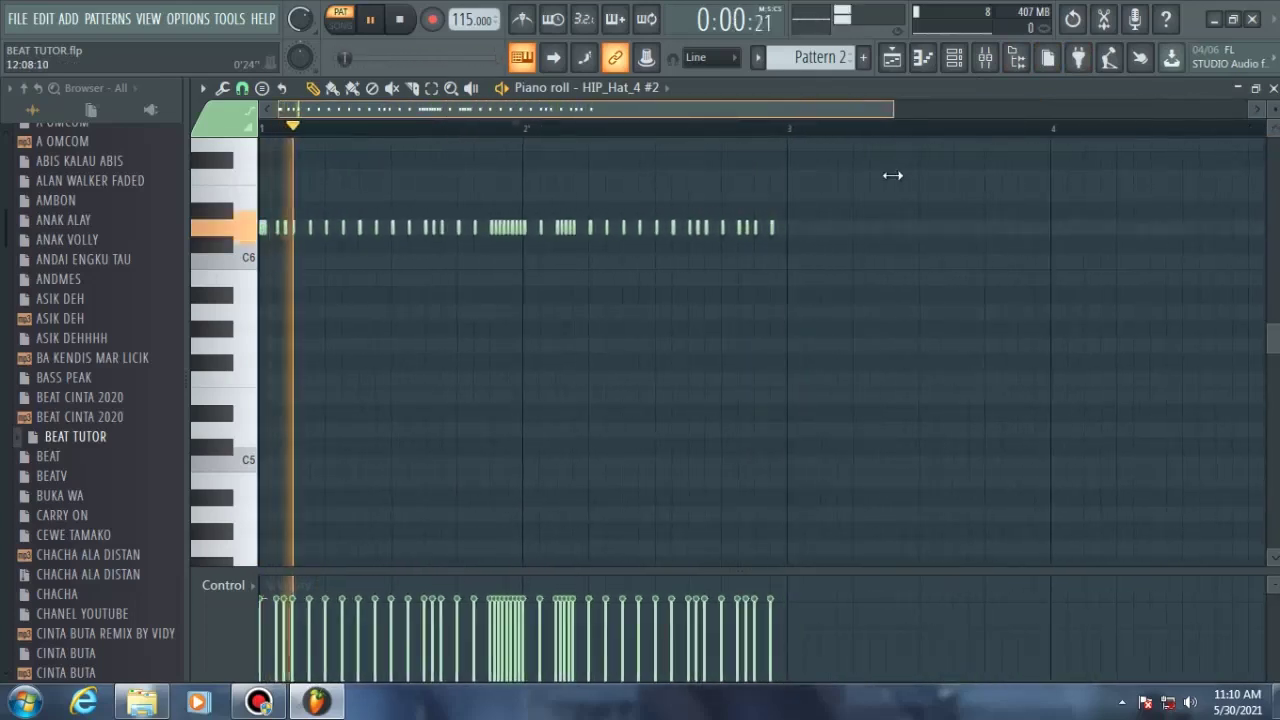
{"action": "key", "text": "space"}
{"action": "left_click", "coordinate": [970, 58]}
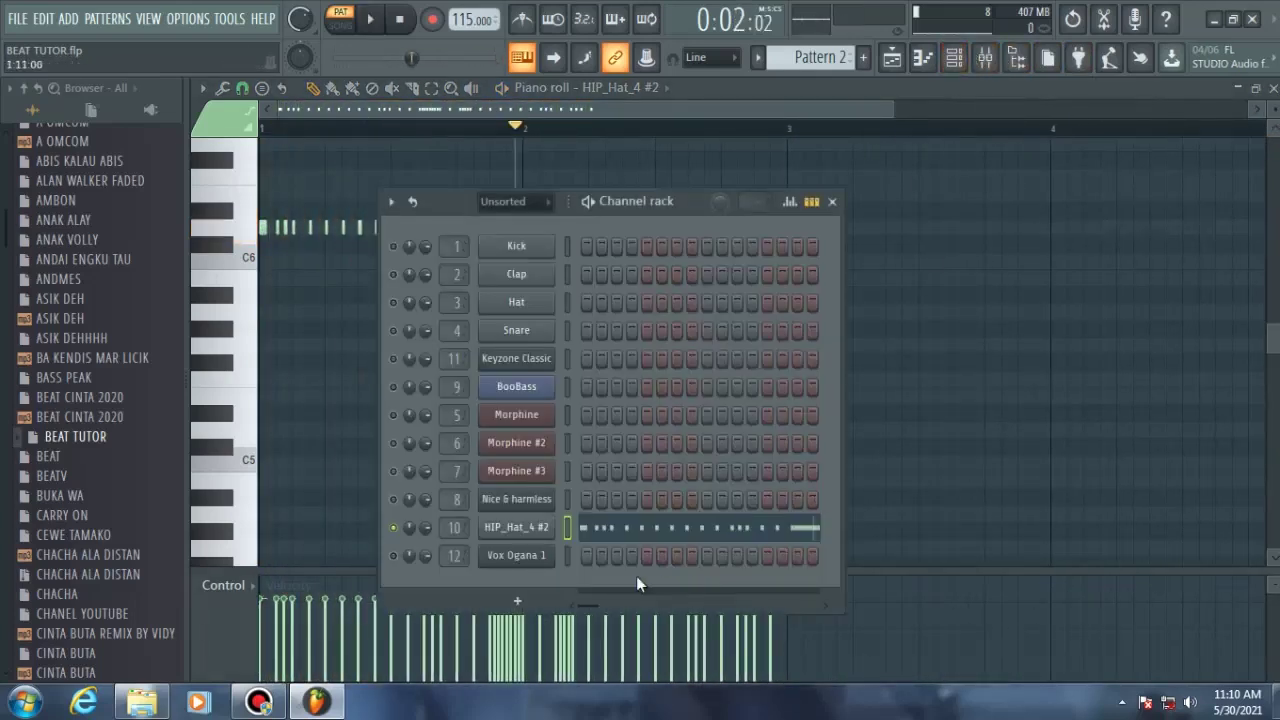
- Open Pattern 3 from the playlist, review the Vox Ogana 1 synthesizer settings and start playing the pattern
{"action": "left_click", "coordinate": [892, 58]}
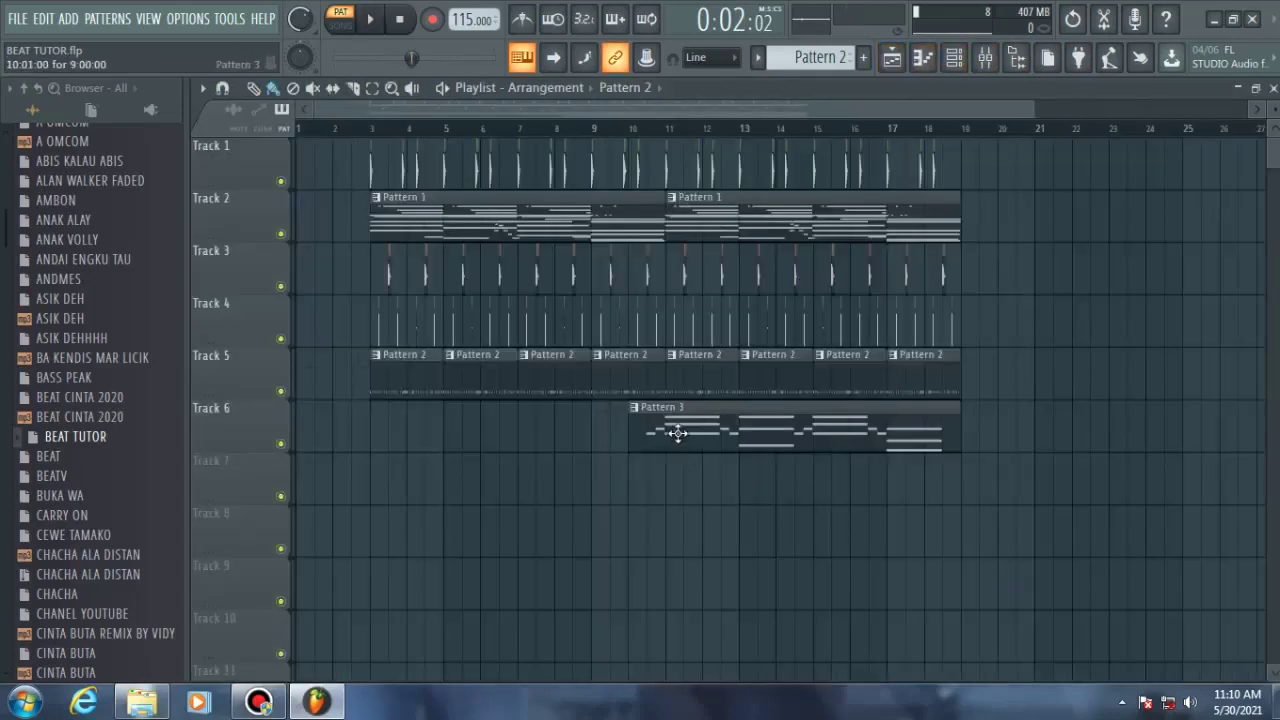
{"action": "double_click", "coordinate": [677, 432]}
{"action": "left_click", "coordinate": [954, 58]}
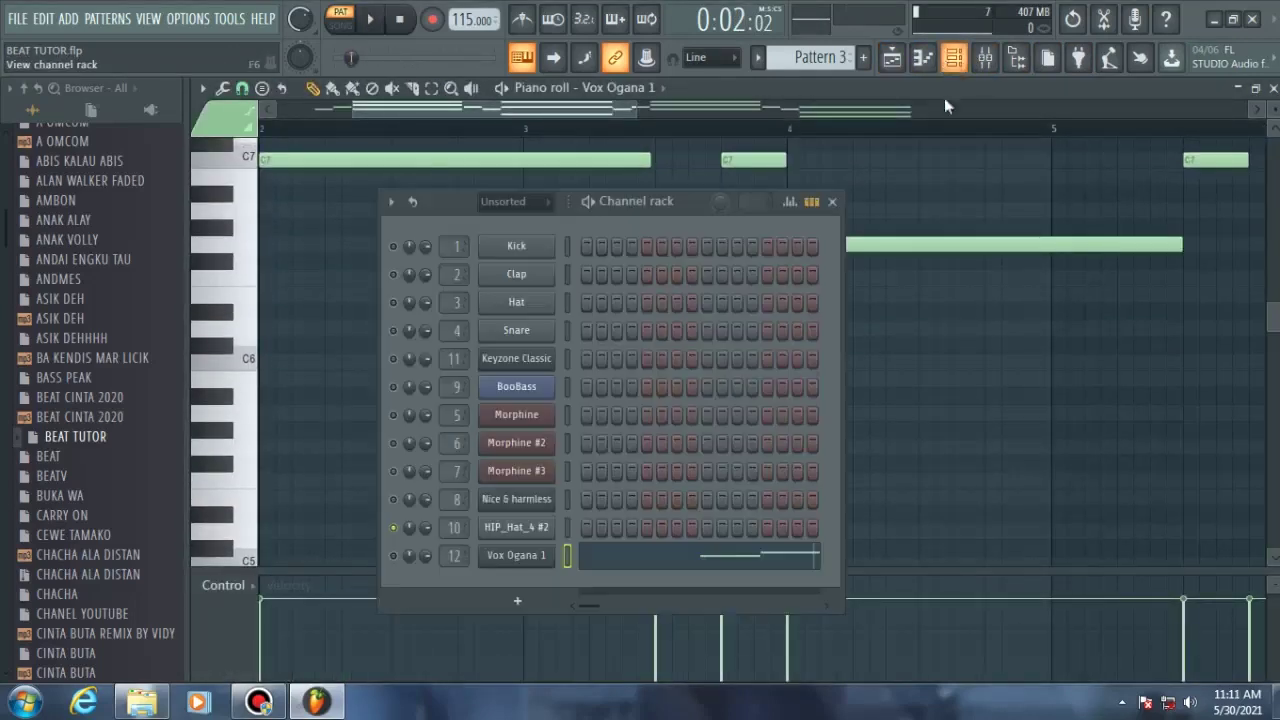
{"action": "left_click", "coordinate": [498, 555]}
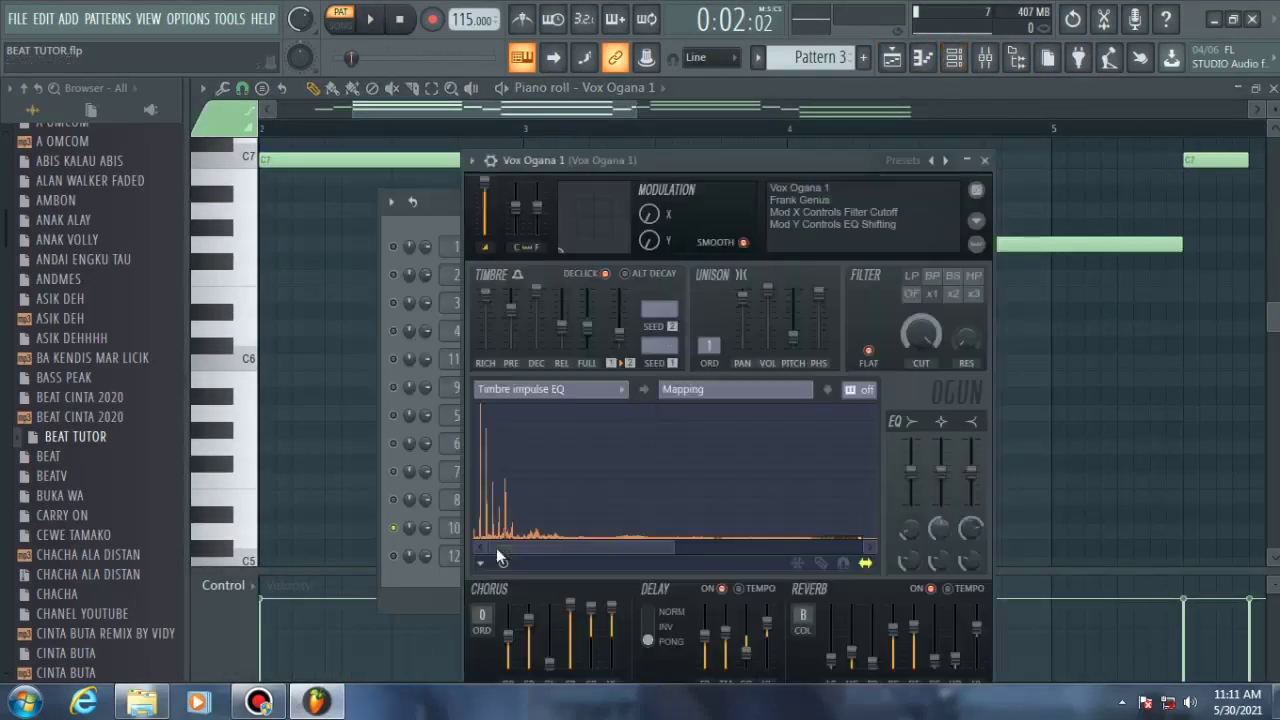
{"action": "left_click", "coordinate": [984, 161]}
{"action": "key", "text": "space"}
{"action": "scroll", "coordinate": [1043, 381], "scroll_direction": "up", "scroll_amount": 2}
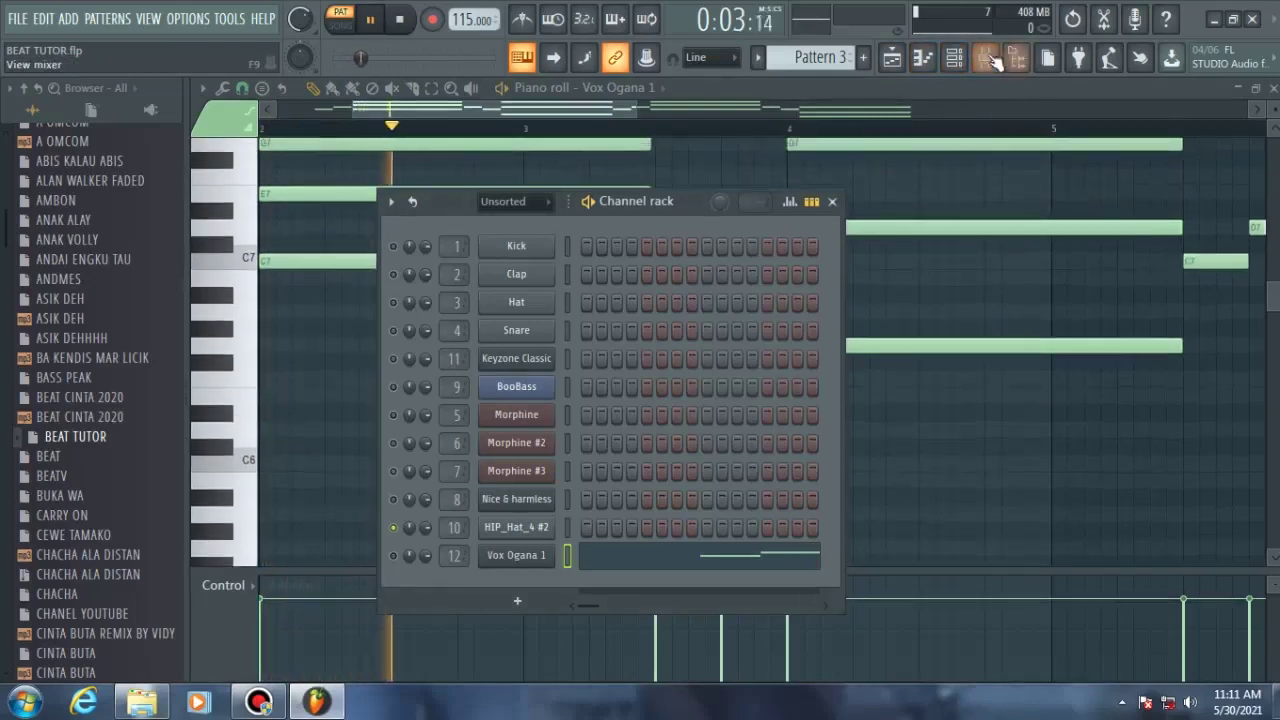
- Play the Vox Ogana 1 channel and inspect the Fruity parametric EQ 2 and Kickstart effects on its mixer track
{"action": "key", "text": "space"}
{"action": "key", "text": "space"}
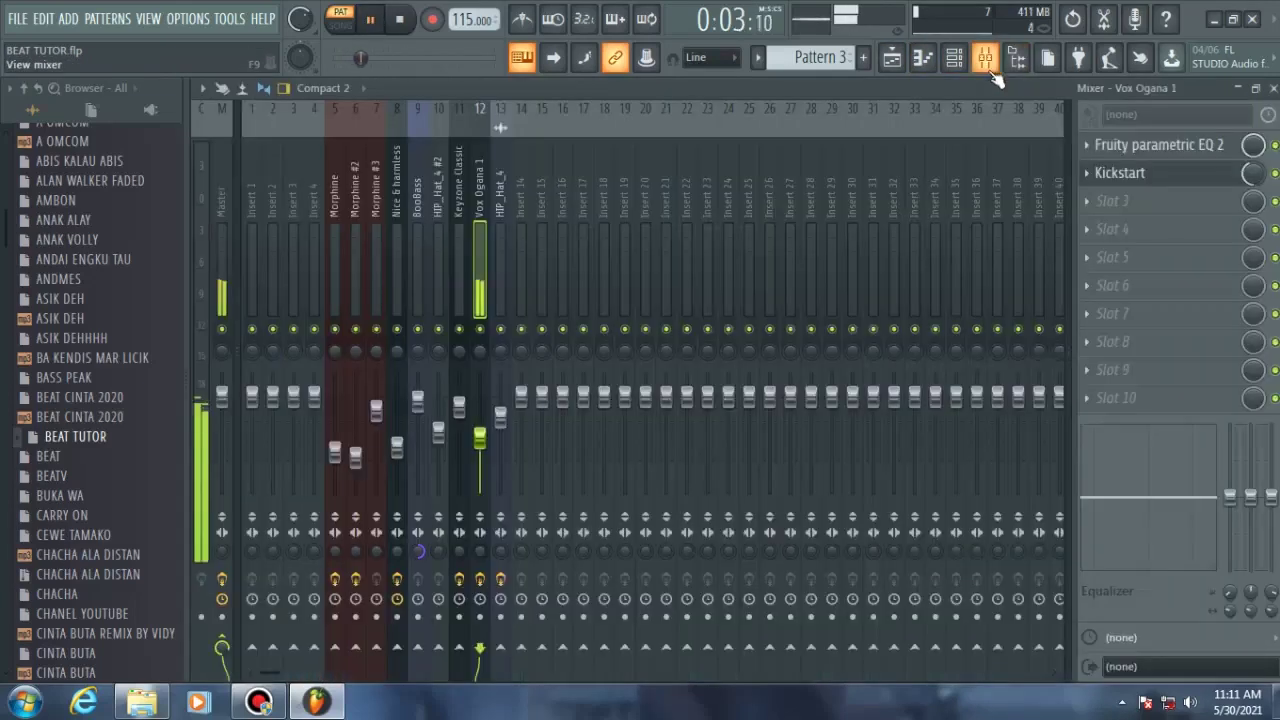
{"action": "left_click", "coordinate": [985, 57]}
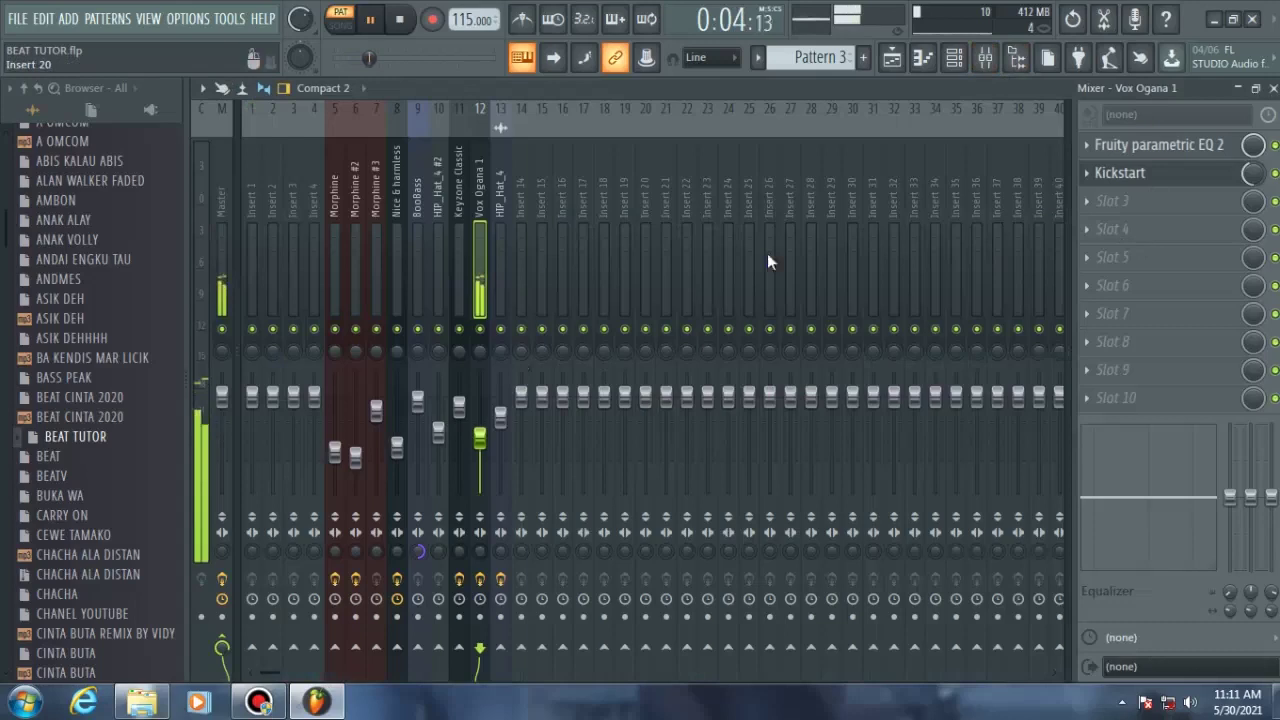
{"action": "left_click", "coordinate": [1150, 148]}
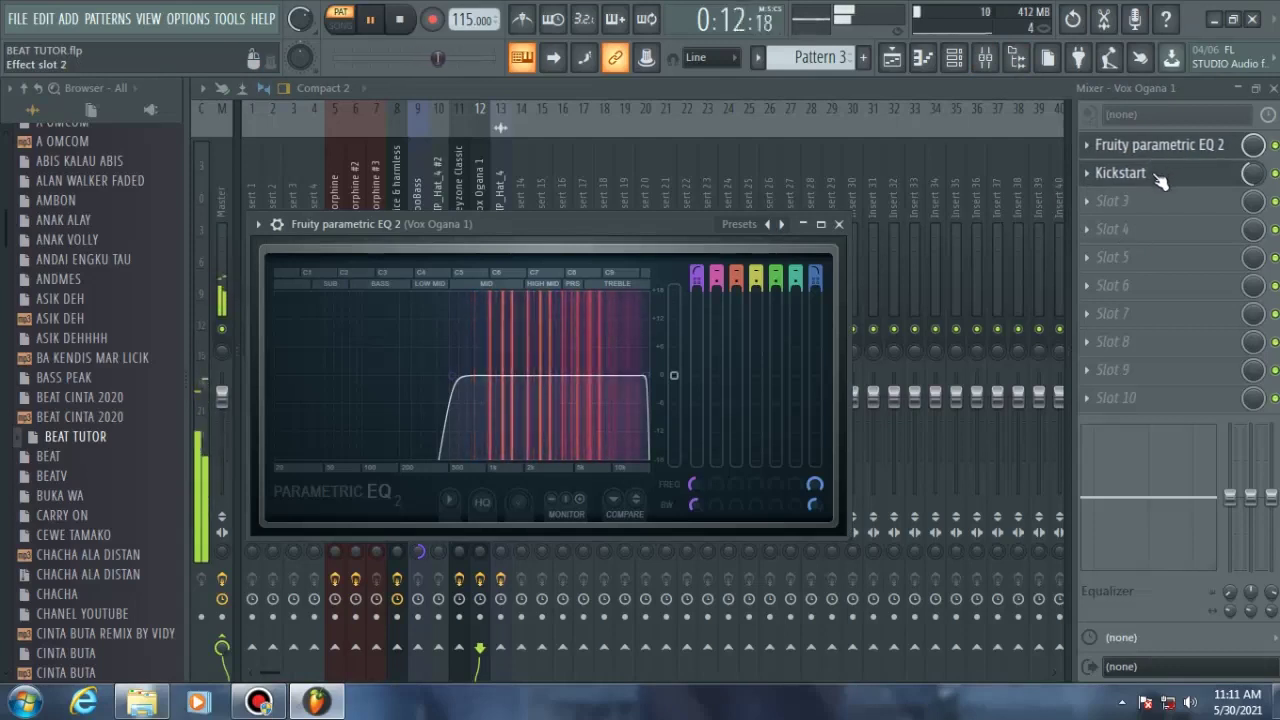
{"action": "left_click", "coordinate": [1154, 178]}
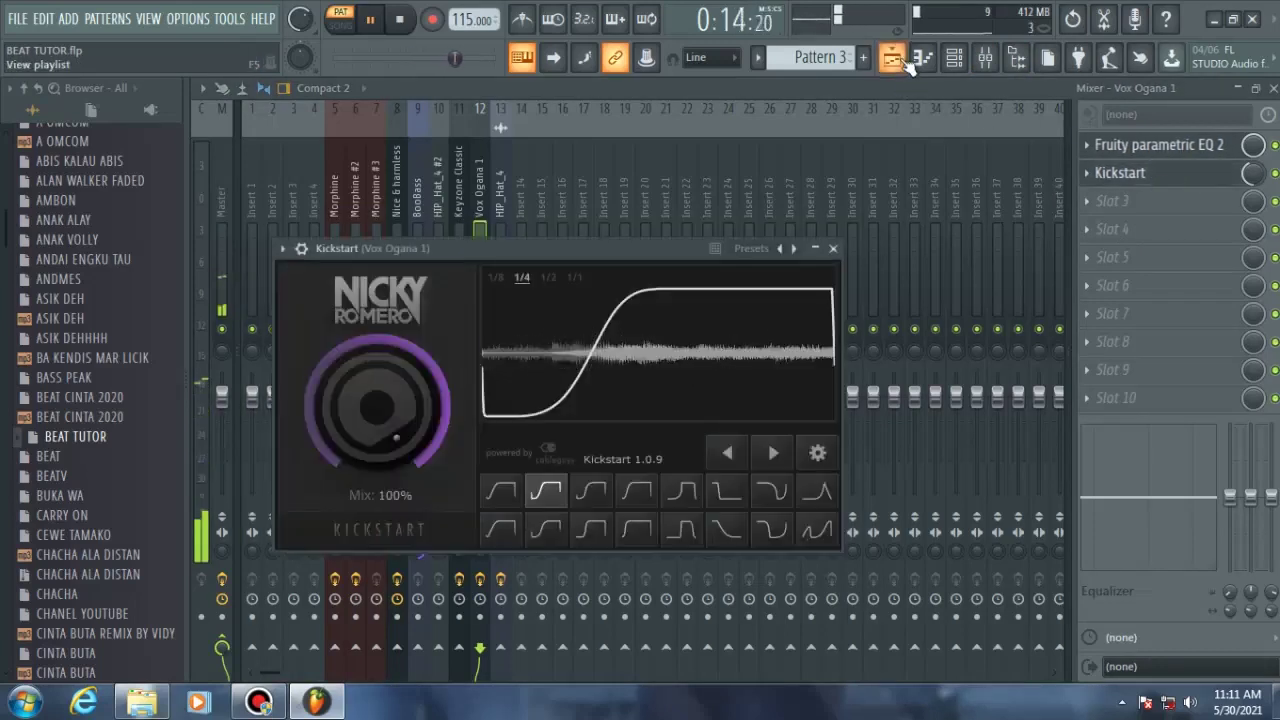
{"action": "left_click", "coordinate": [906, 61]}
- Play Pattern 3 from its beginning with all Vox Ogana 1 notes visible in the piano roll, and stop playback
{"action": "left_click", "coordinate": [921, 58]}
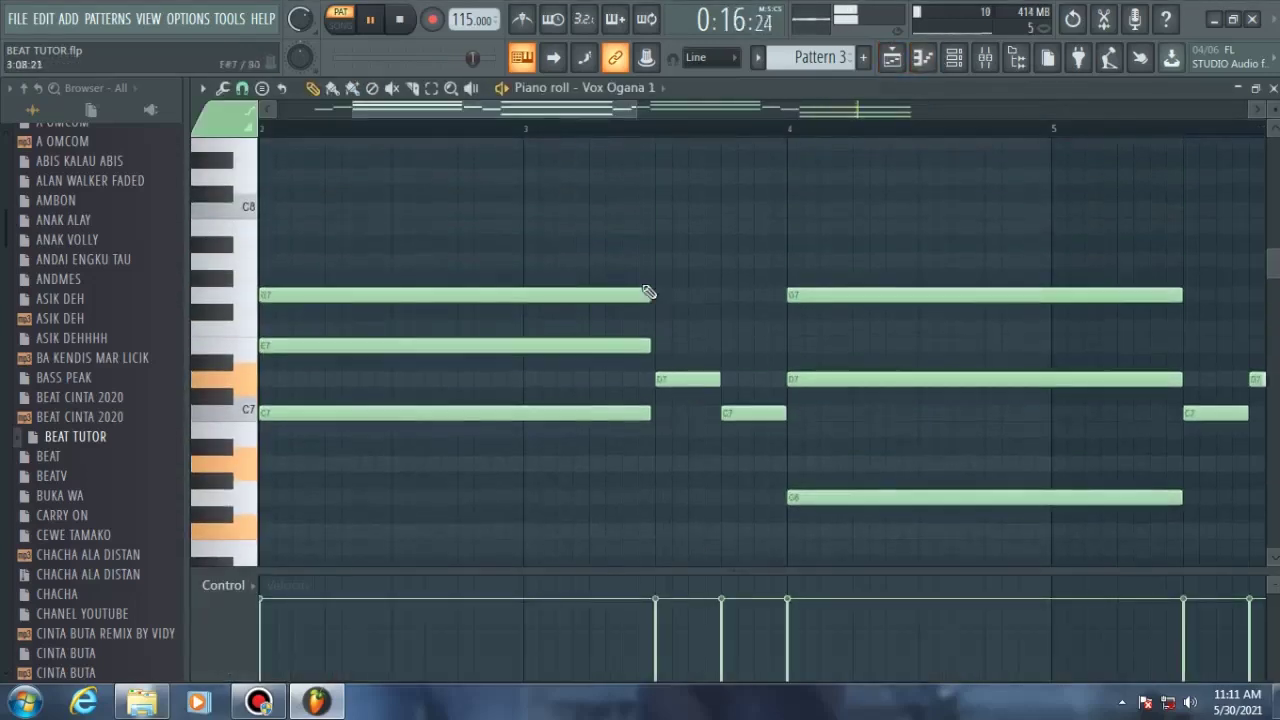
{"action": "left_click_drag", "start_coordinate": [597, 109], "coordinate": [412, 103]}
{"action": "left_click", "coordinate": [402, 130]}
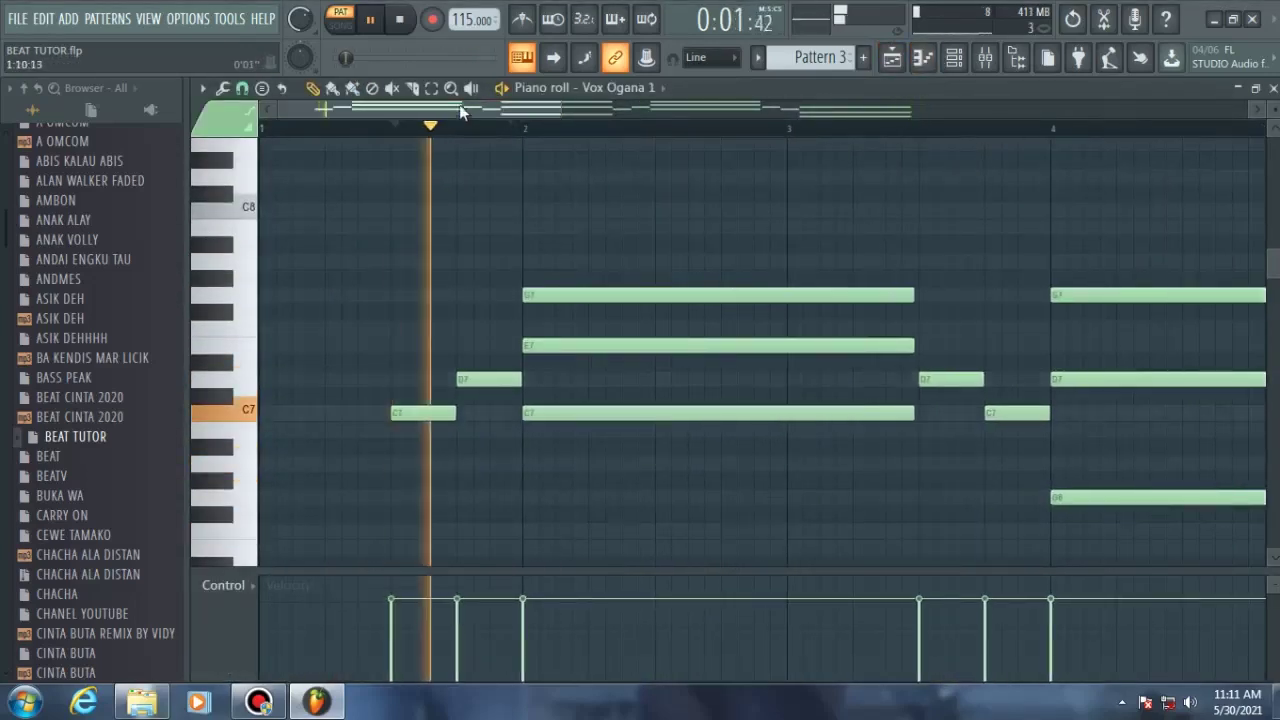
{"action": "left_click_drag", "start_coordinate": [563, 117], "coordinate": [1064, 113]}
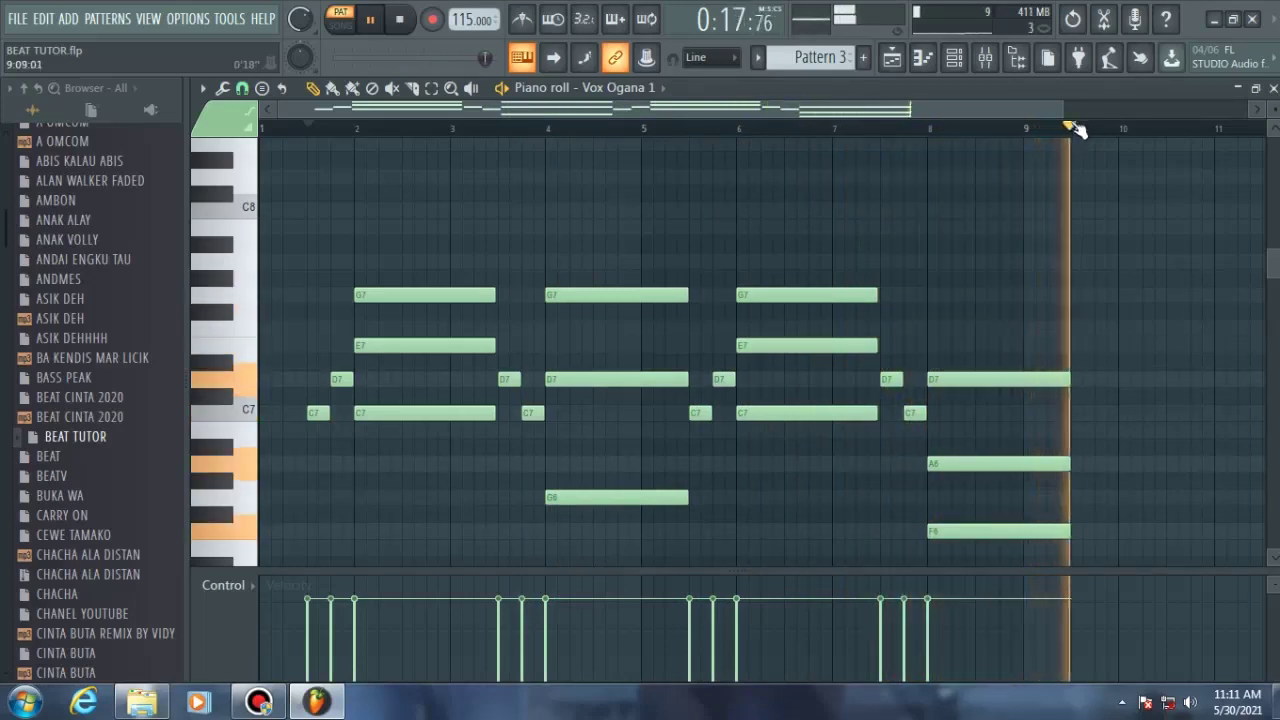
{"action": "key", "text": "space"}
- Turn off solo on the Vox Ogana 1 channel and set the playlist in song mode to start at bar 3
{"action": "left_click", "coordinate": [891, 57]}
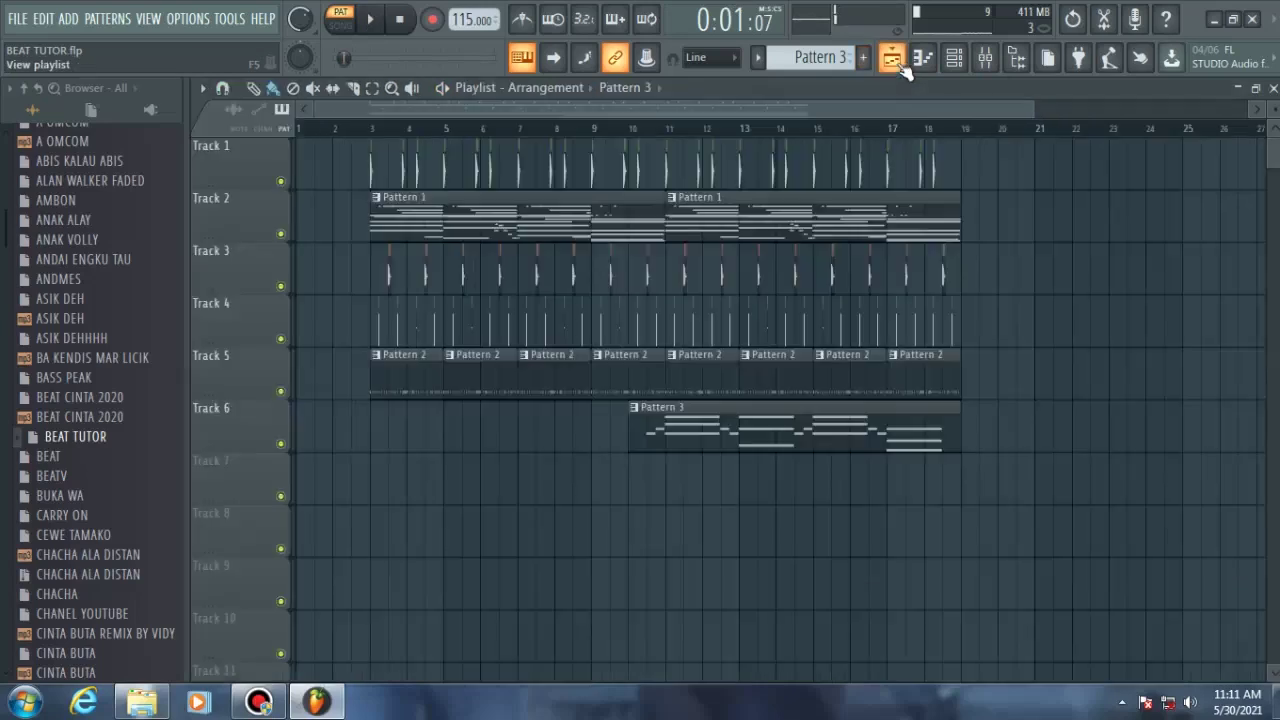
{"action": "left_click", "coordinate": [954, 57]}
{"action": "right_click", "coordinate": [394, 560]}
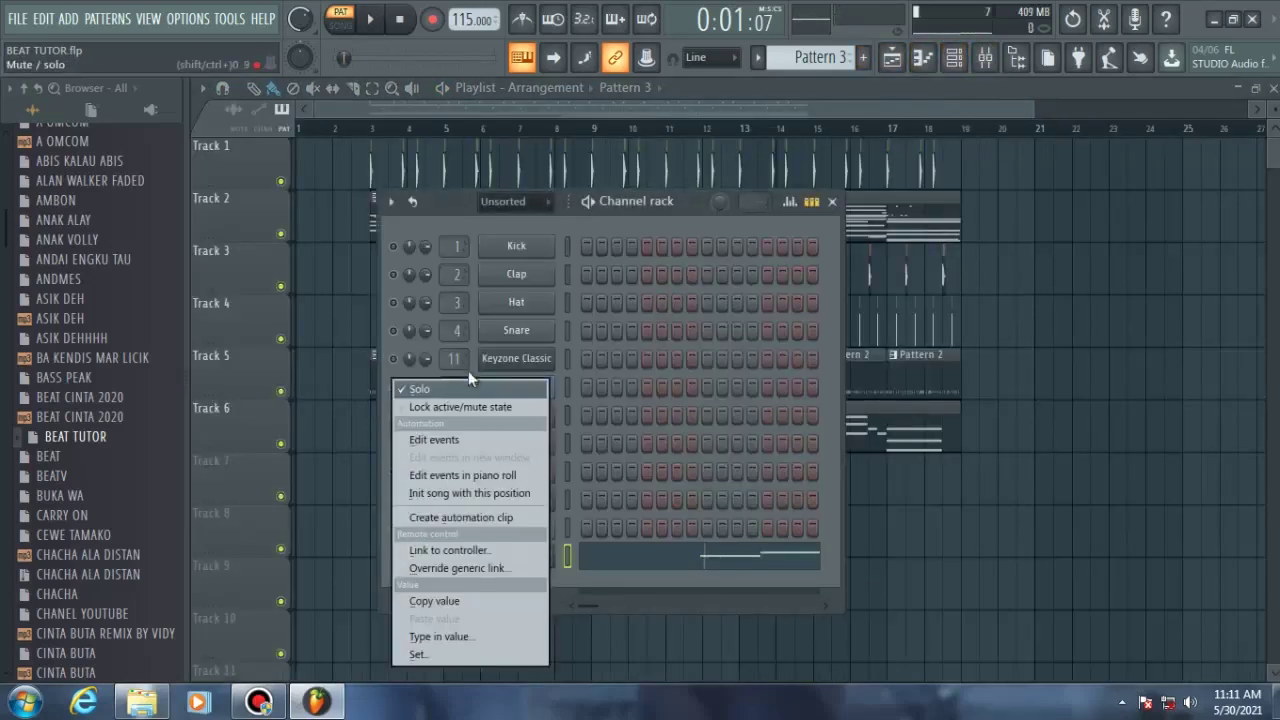
{"action": "left_click", "coordinate": [465, 389]}
{"action": "left_click", "coordinate": [892, 60]}
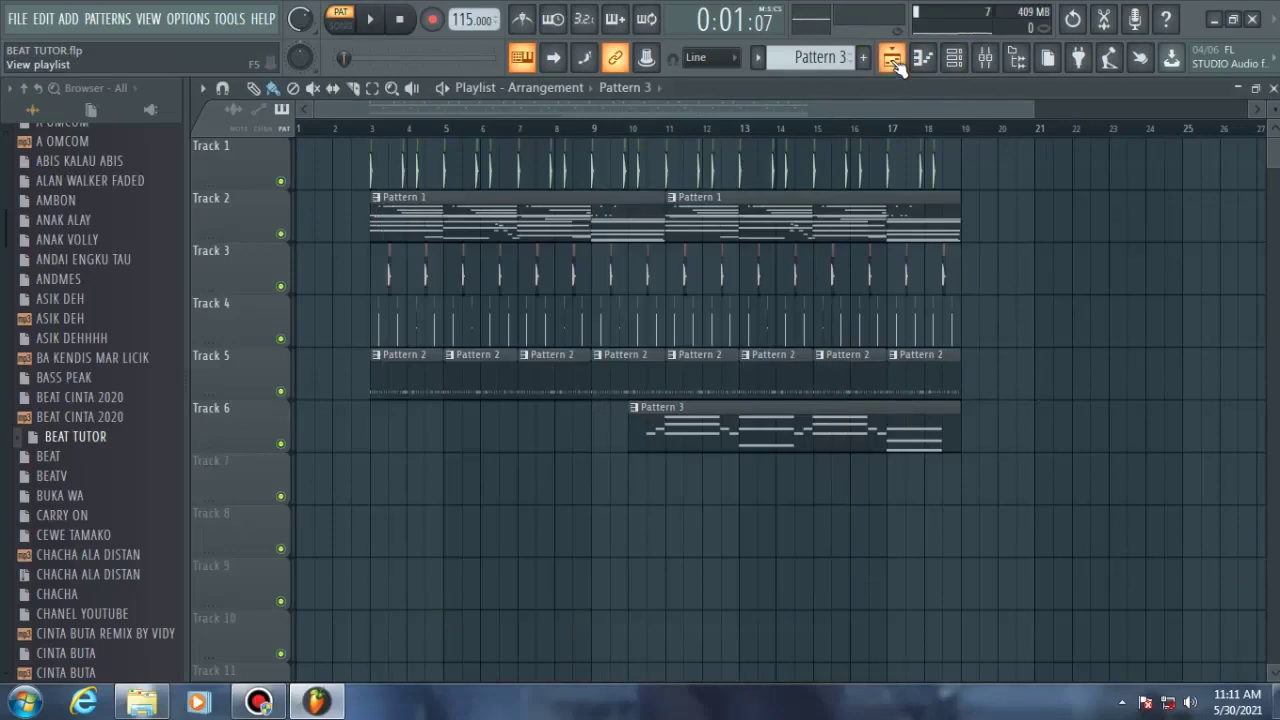
{"action": "left_click", "coordinate": [371, 129]}
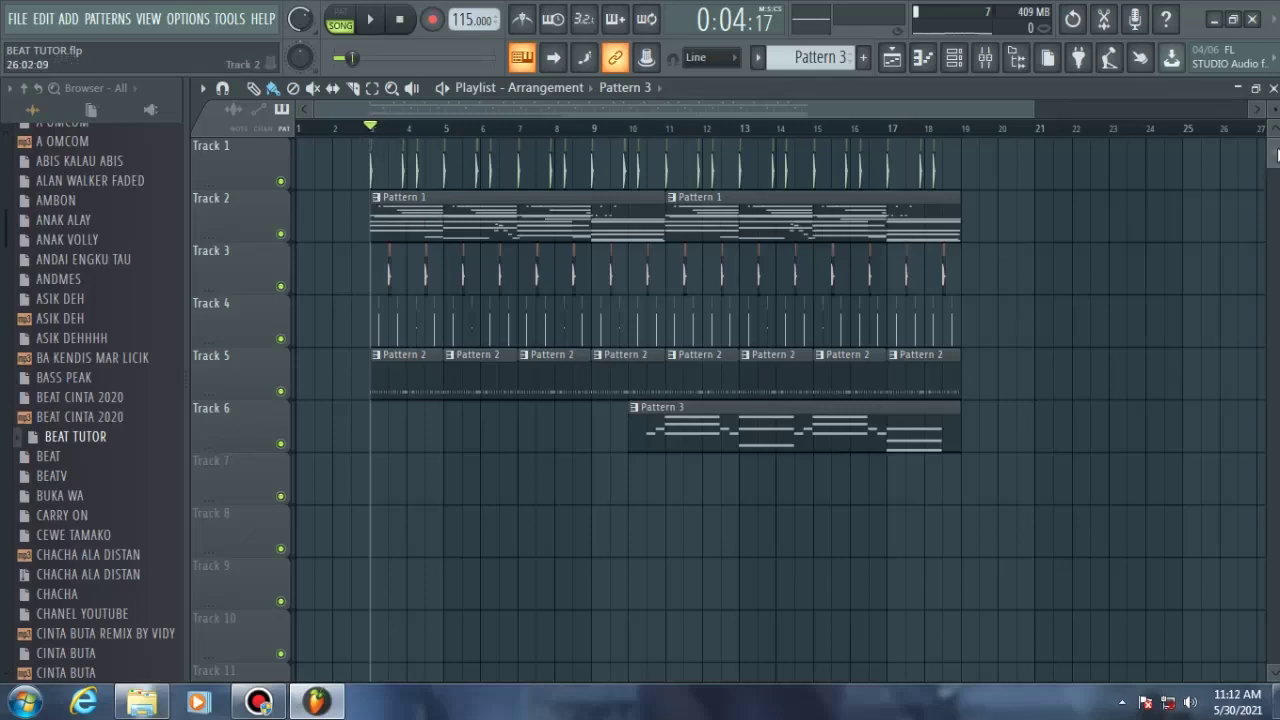
{"action": "scroll", "coordinate": [1277, 152], "scroll_direction": "down", "scroll_amount": 1}
{"action": "key", "text": "F5"}
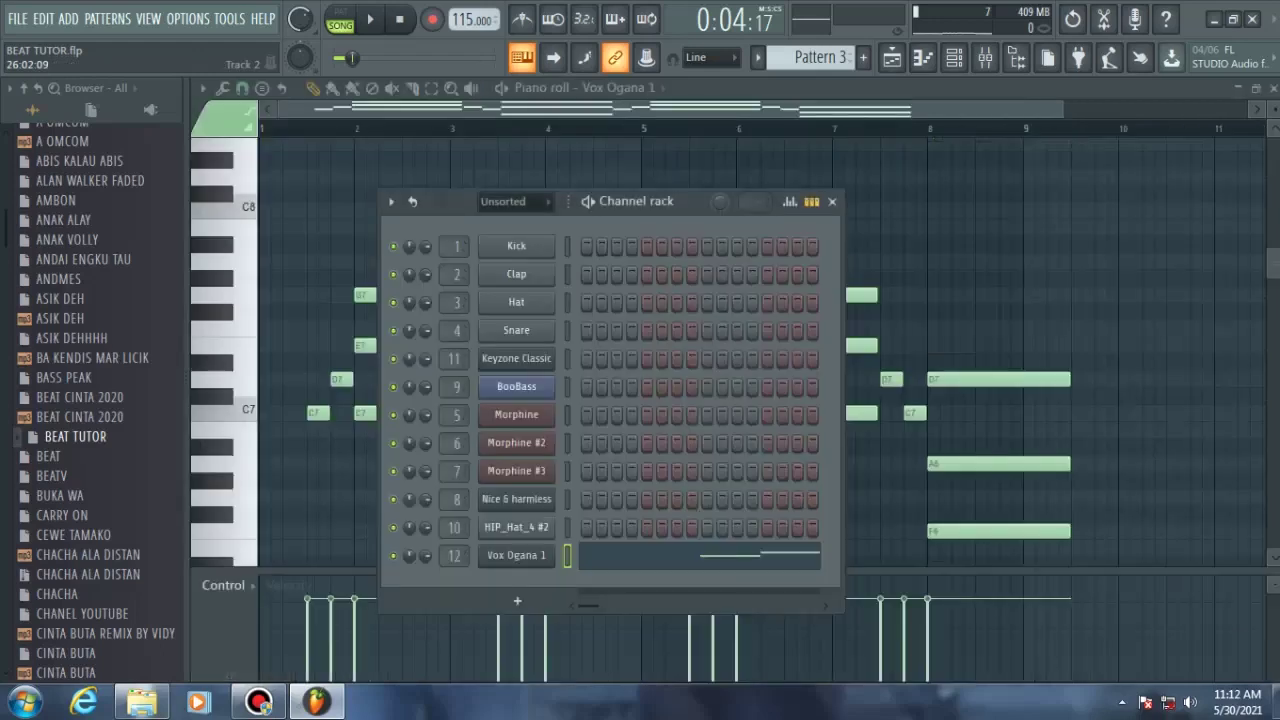
{"action": "left_click_drag", "start_coordinate": [1275, 283], "coordinate": [1275, 150]}
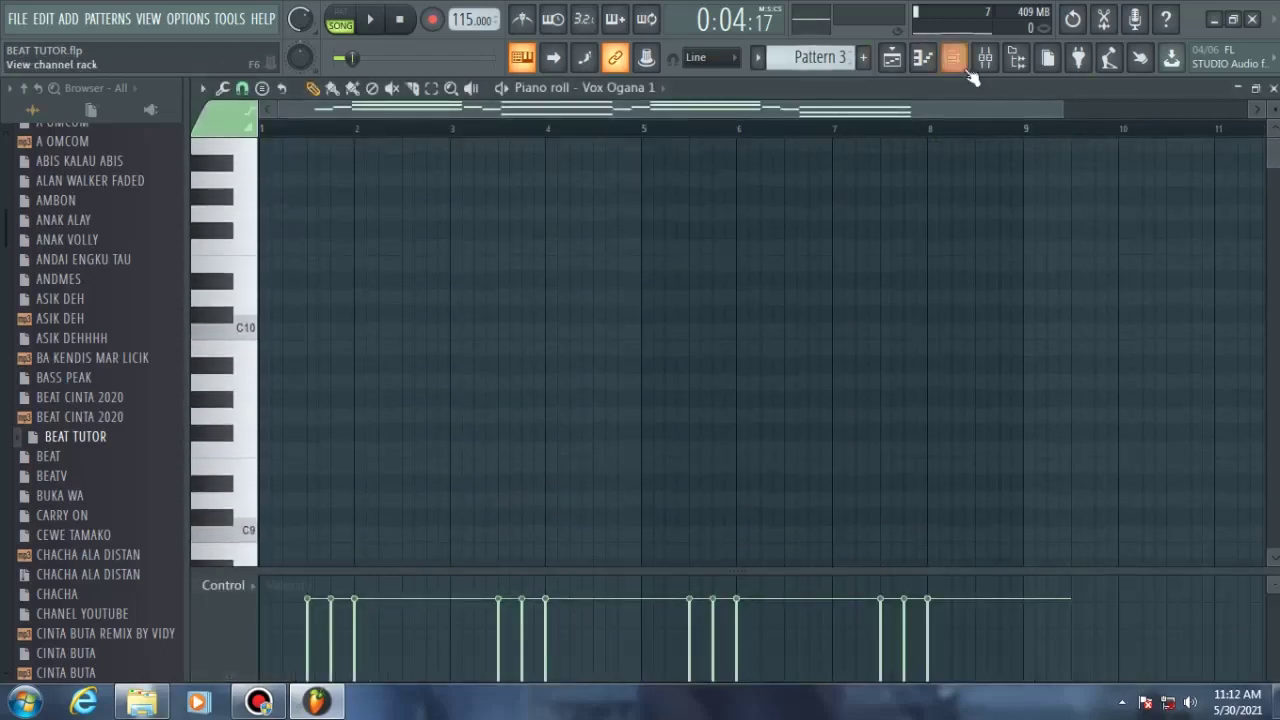
{"action": "left_click", "coordinate": [903, 57]}
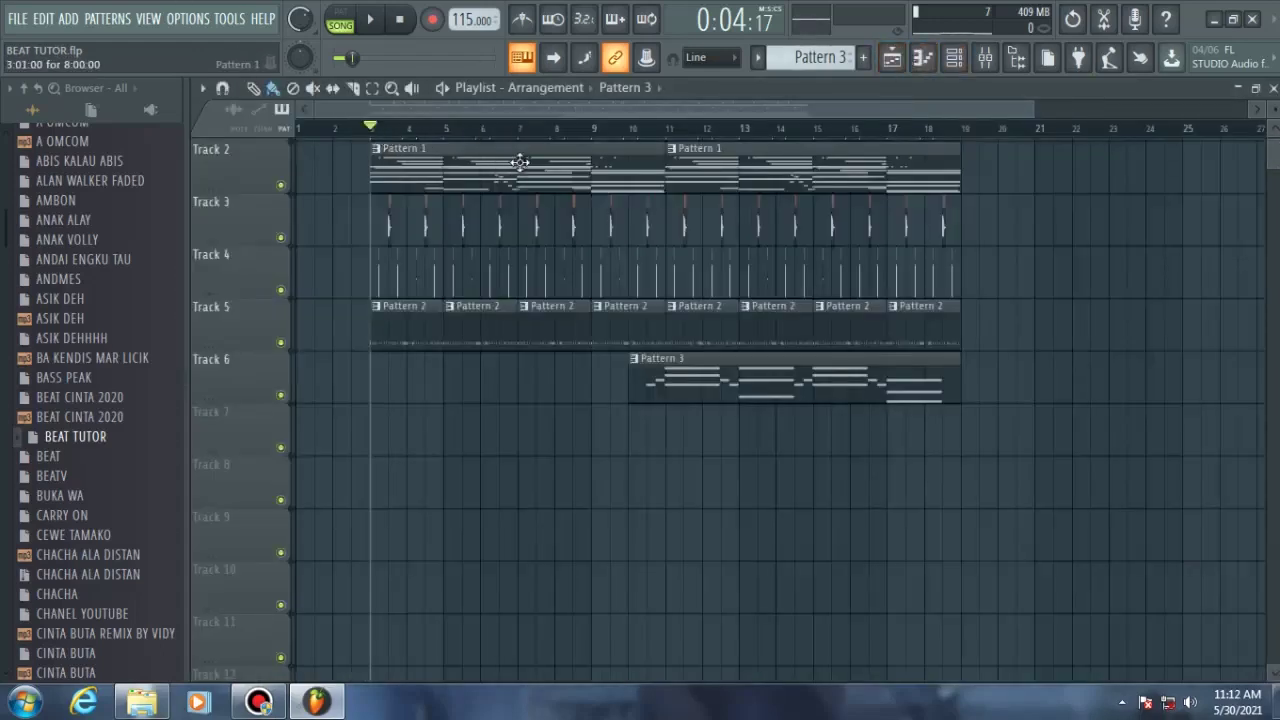
{"action": "left_click", "coordinate": [1264, 151]}
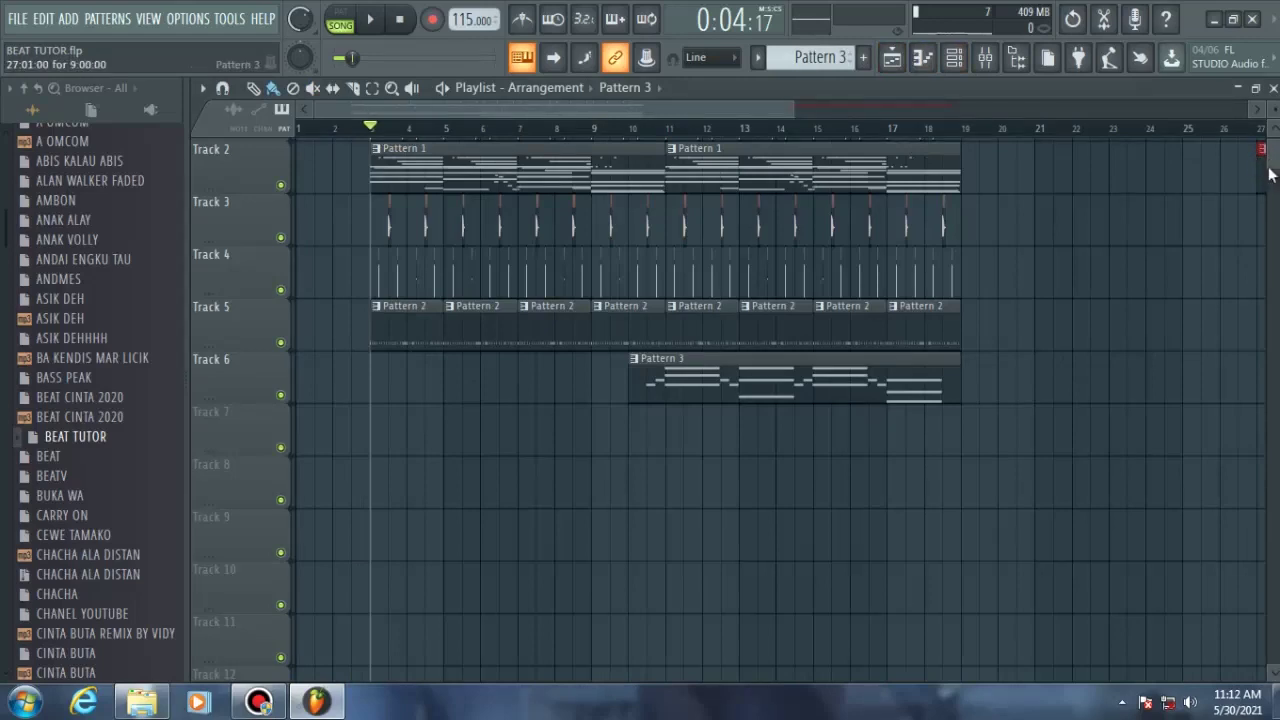
{"action": "left_click_drag", "start_coordinate": [682, 112], "coordinate": [343, 112]}
{"action": "right_click", "coordinate": [1145, 184]}
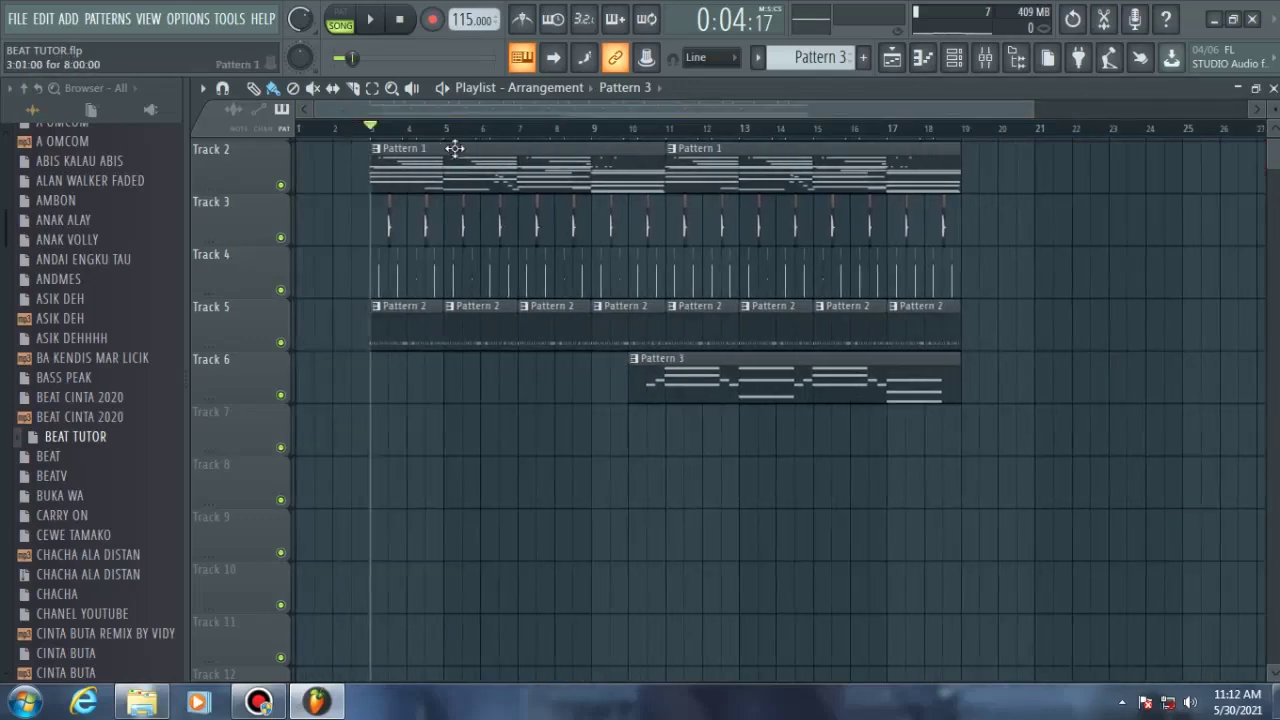
- Play the whole arrangement from bar 3 and inspect the Master track's effect slots in the mixer
{"action": "key", "text": "space"}
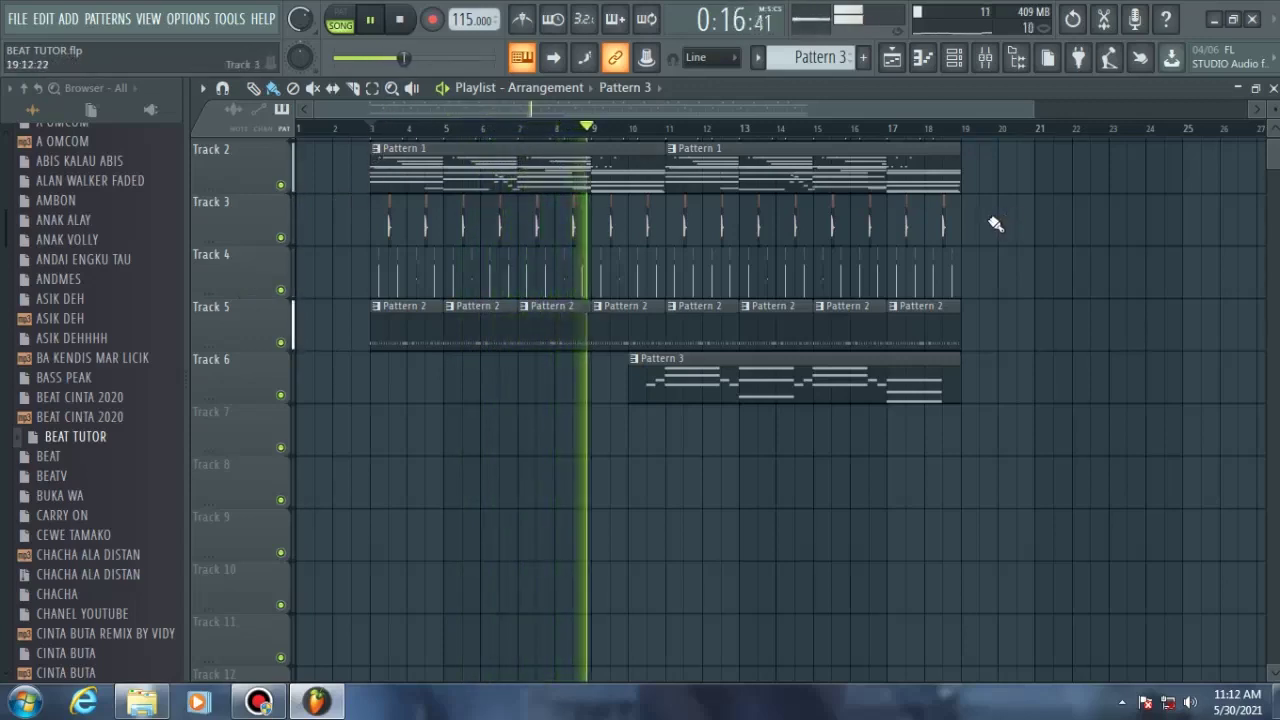
{"action": "left_click", "coordinate": [985, 57]}
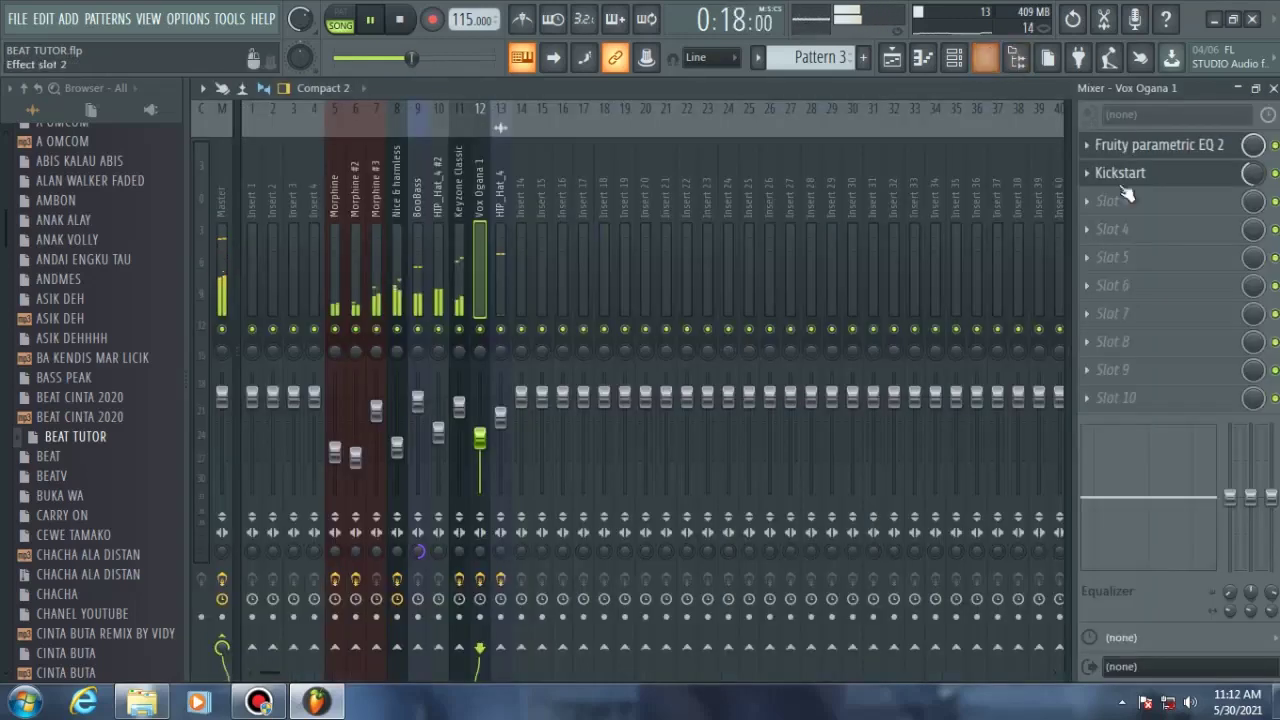
{"action": "left_click", "coordinate": [224, 258]}
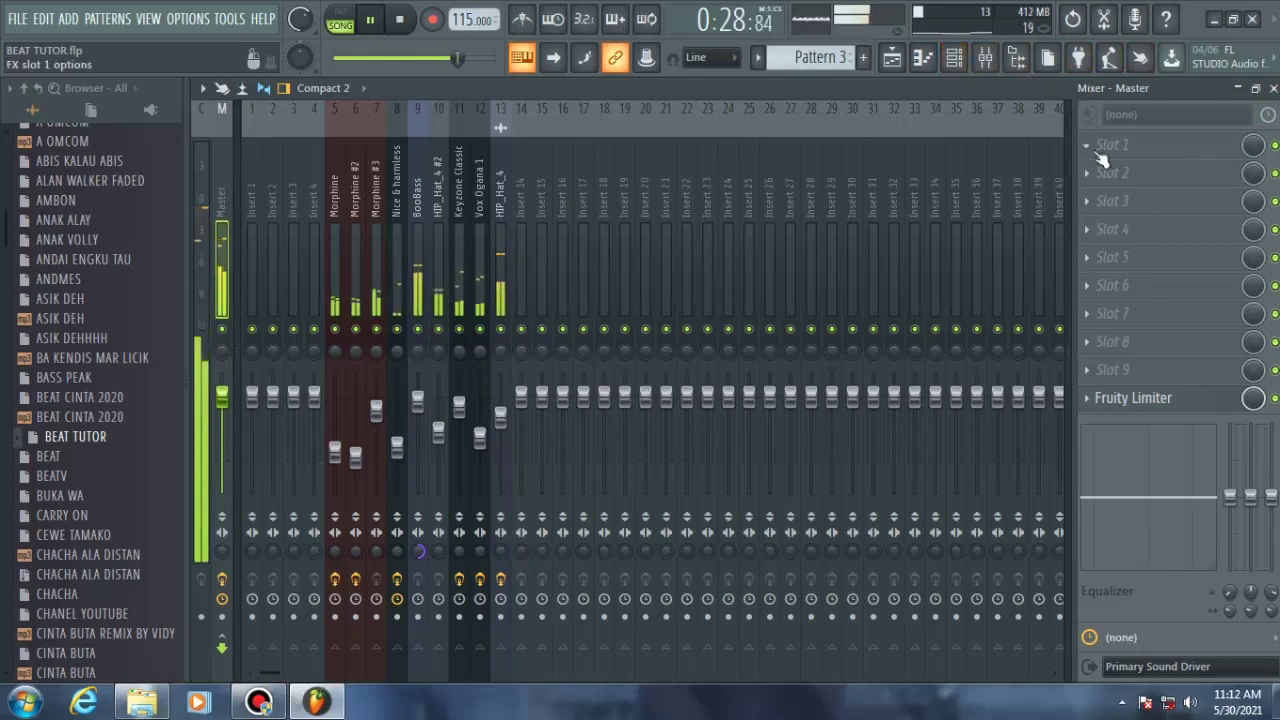
- Return to the playlist, stop playback and replay the full arrangement from bar 3
{"action": "left_click", "coordinate": [1274, 89]}
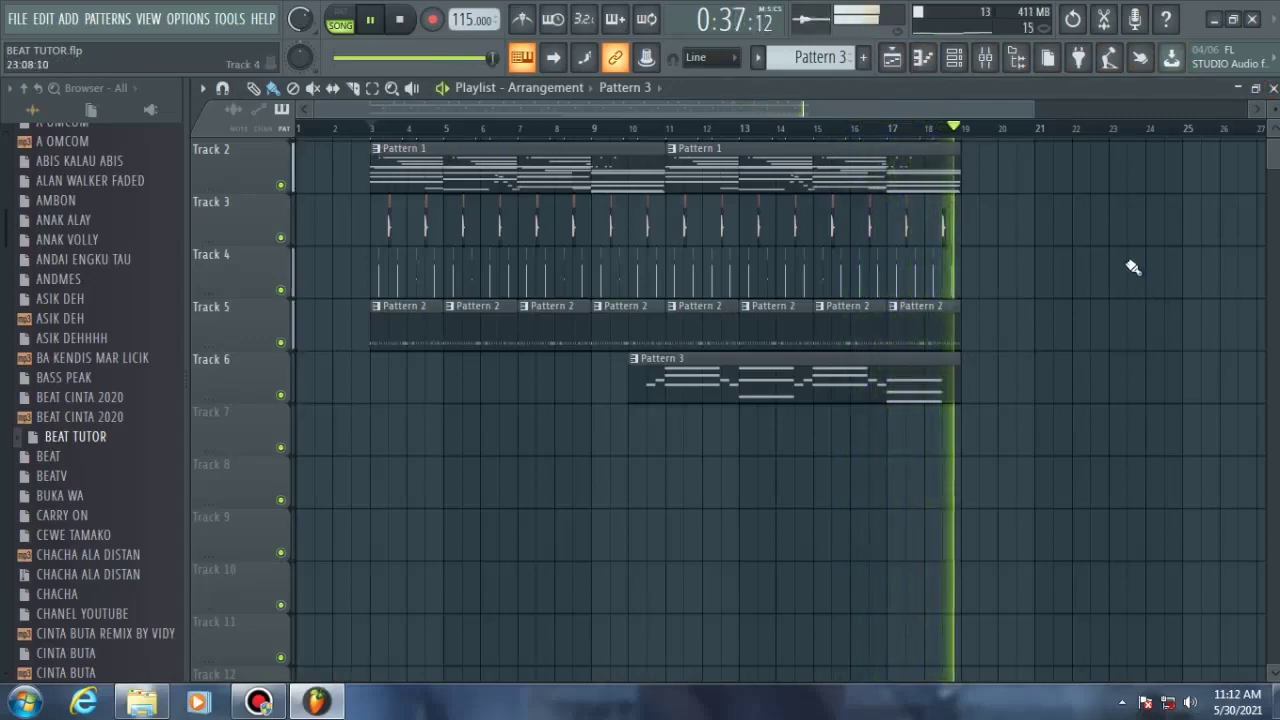
{"action": "key", "text": "space"}
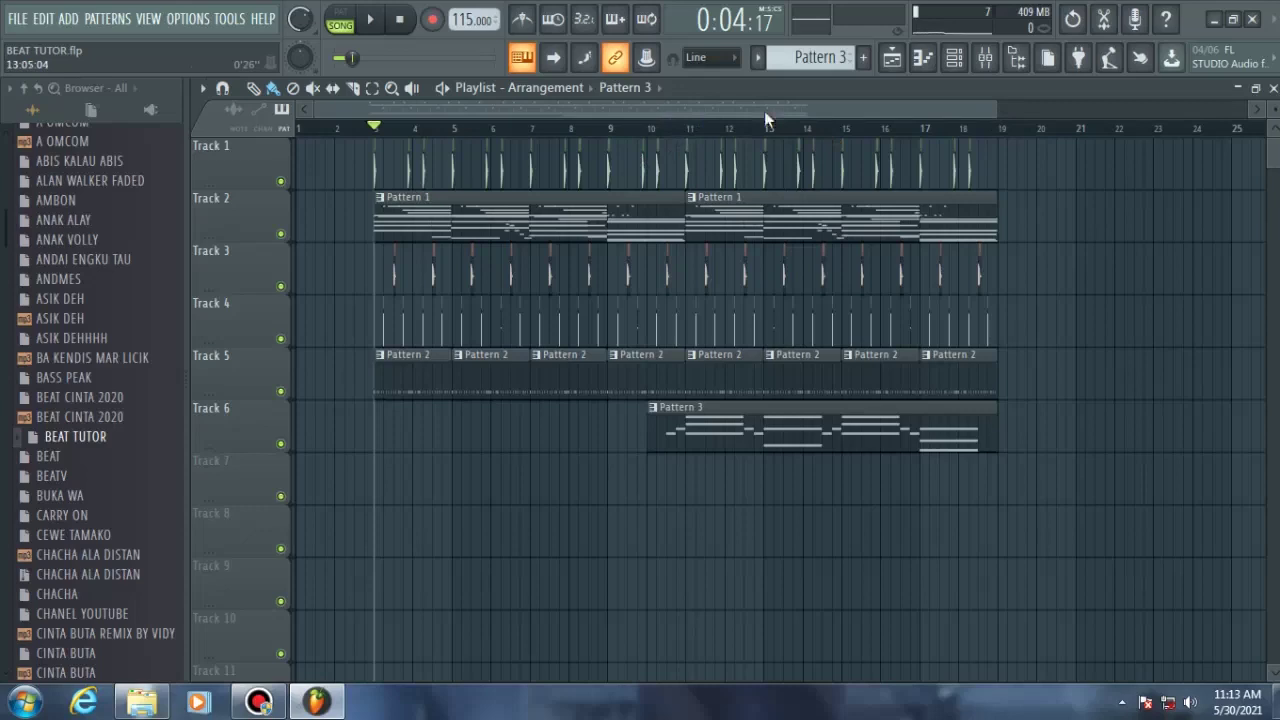
{"action": "key", "text": "space"}
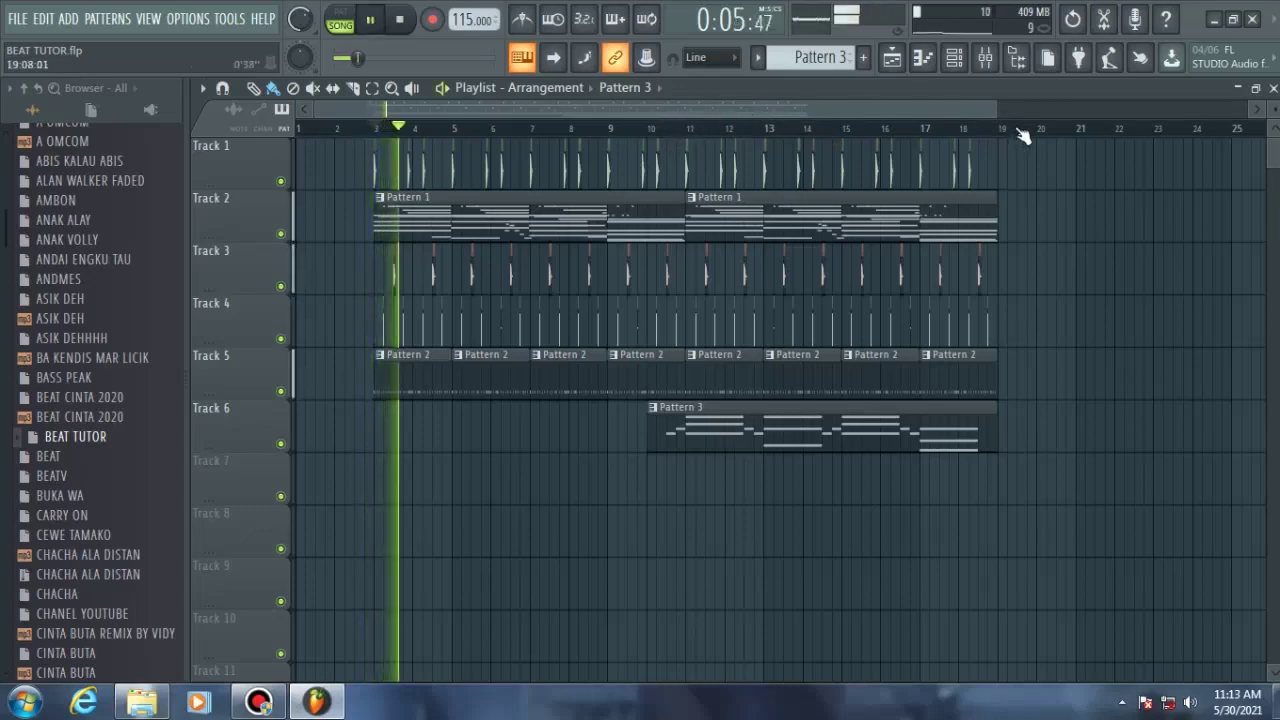